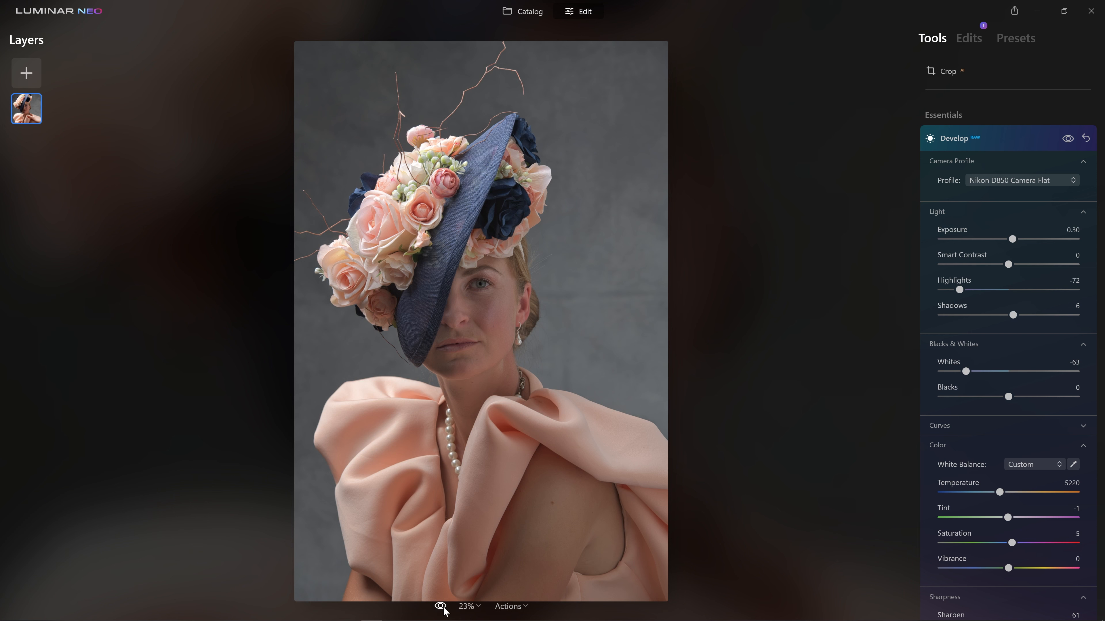
# Apply Structure AI to the portrait with an Amount of 100 and compare the photo with and without the effect.
pyautogui.click(441, 607)
pyautogui.click(1031, 139)
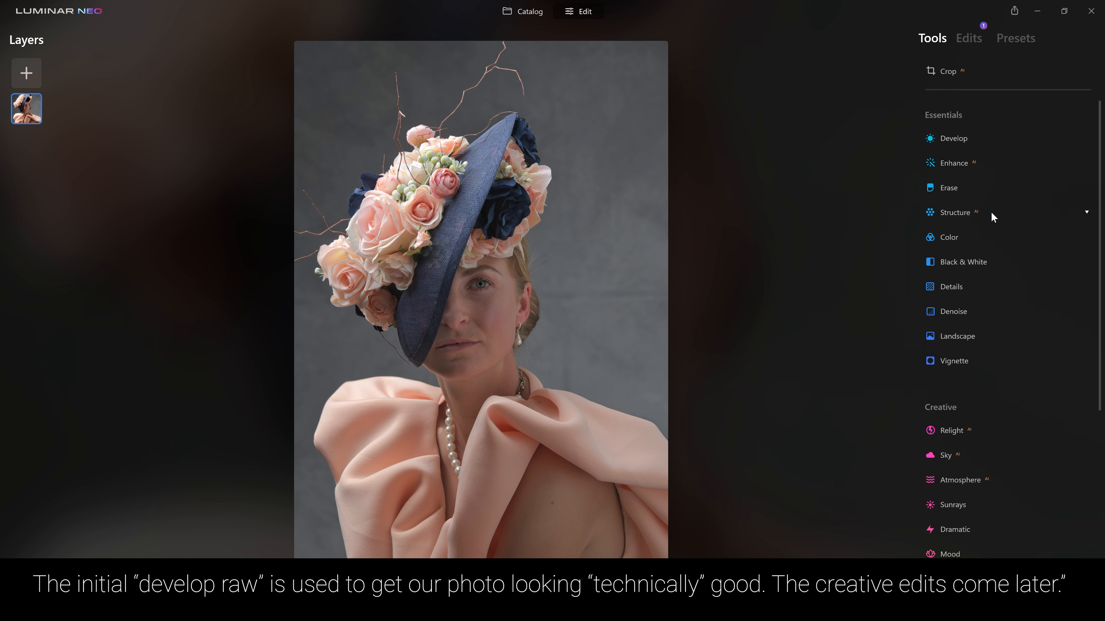
pyautogui.click(991, 212)
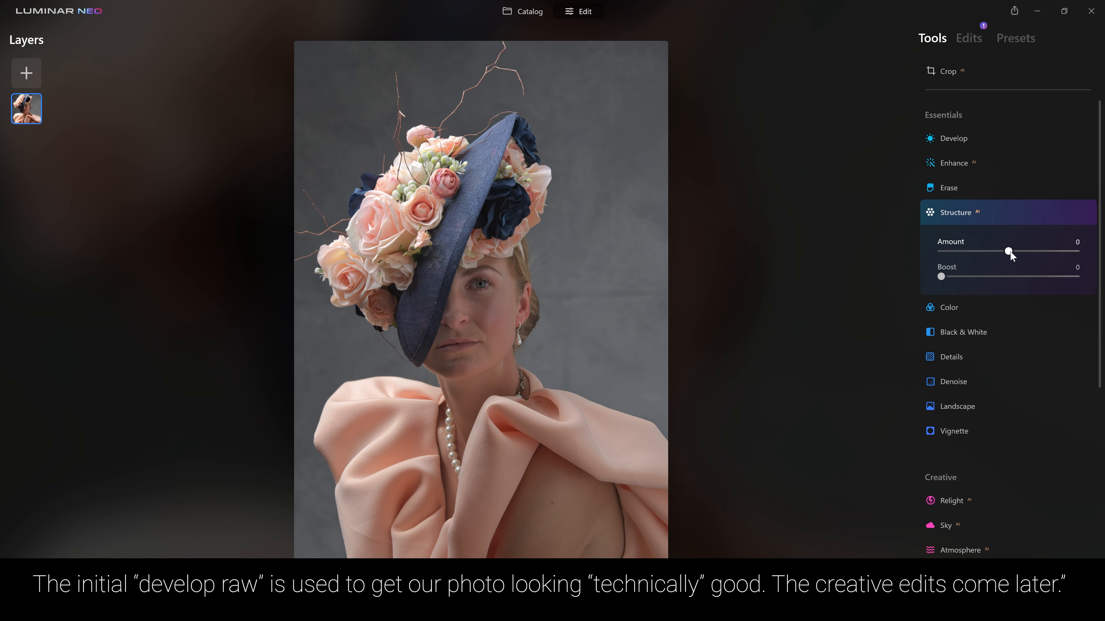
pyautogui.moveTo(1009, 250); pyautogui.dragTo(1076, 252)
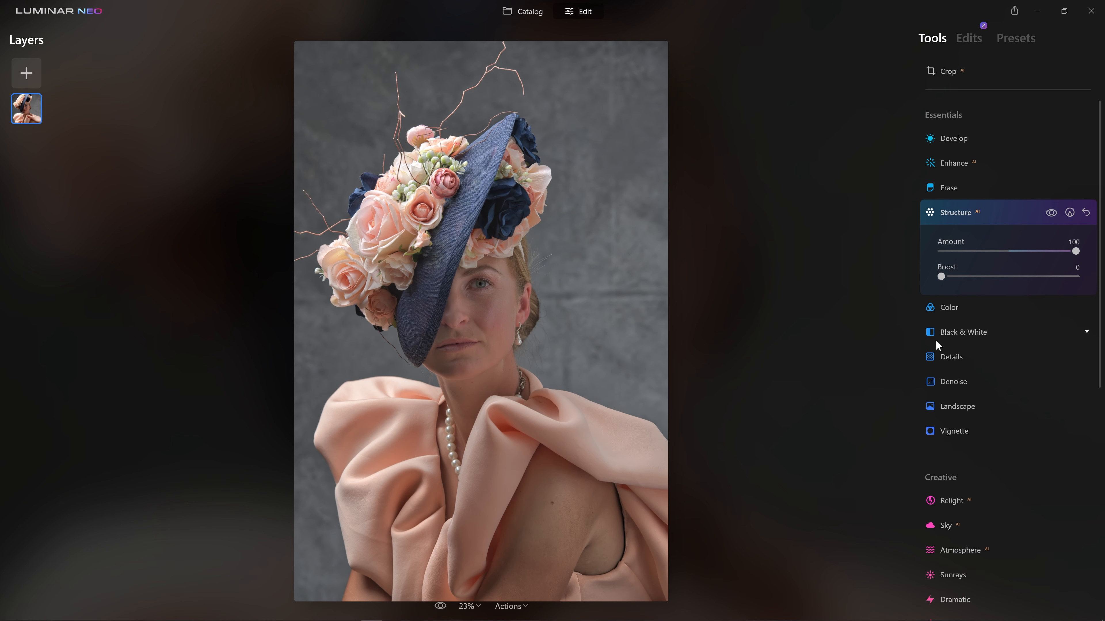
pyautogui.click(1053, 212)
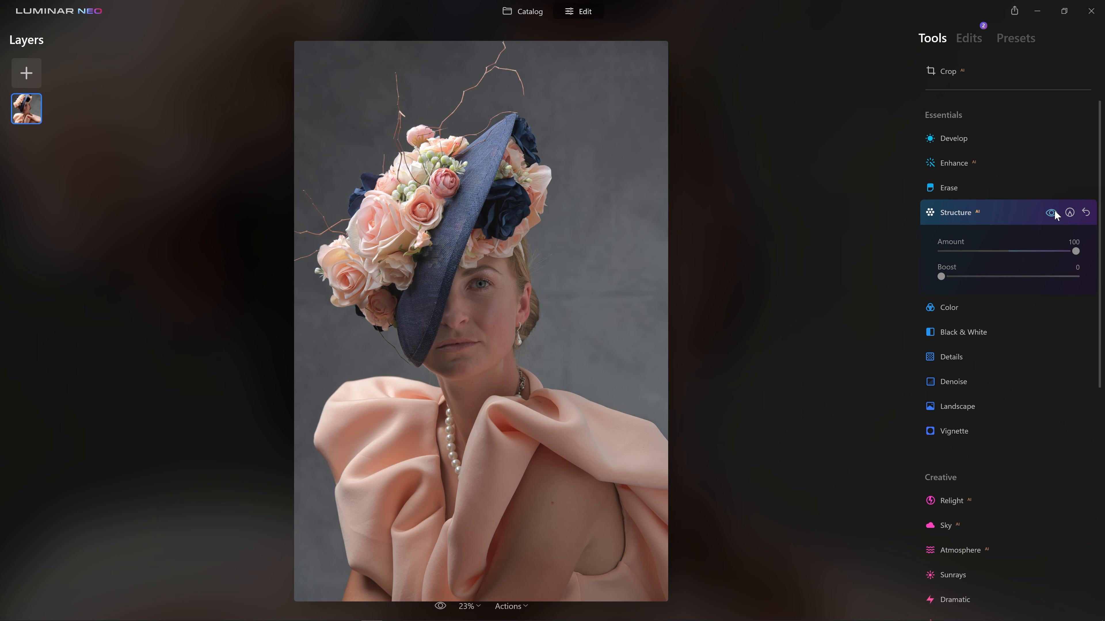
pyautogui.click(1053, 212)
pyautogui.click(1053, 212)
pyautogui.click(1053, 211)
# Paint the Structure mask over the dress, hat and flowers with the brush Strength at 41.
pyautogui.click(1069, 217)
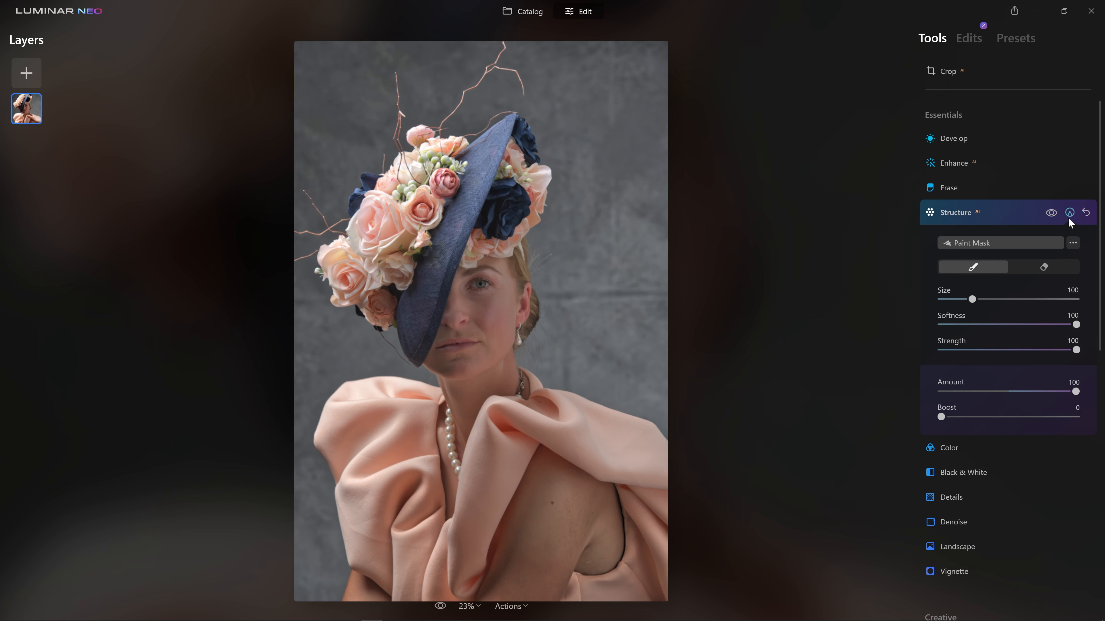
pyautogui.click(996, 349)
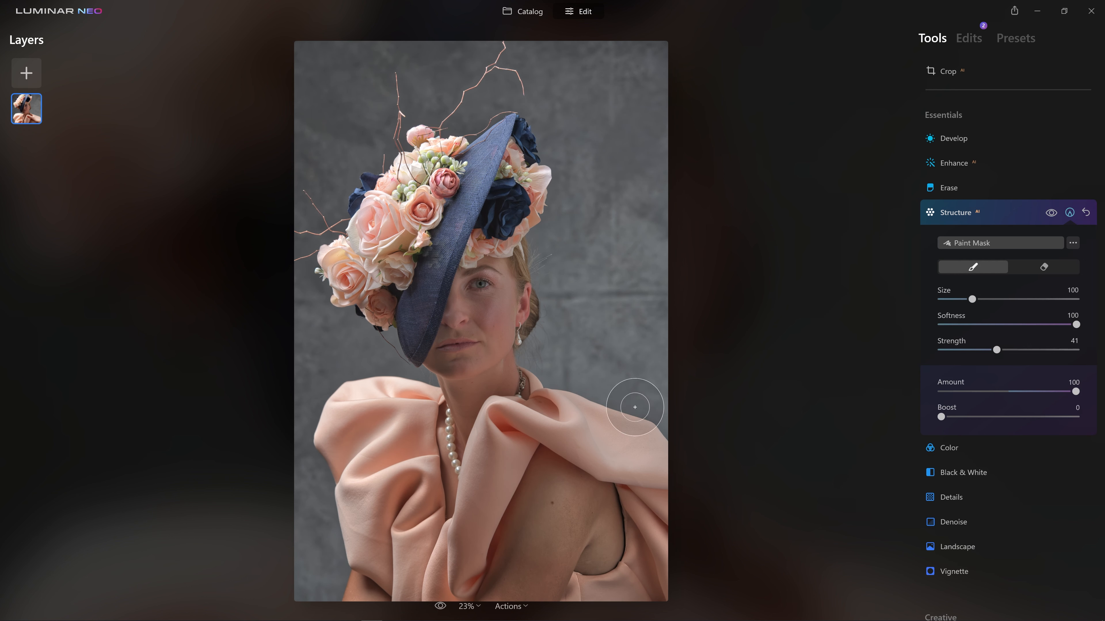
pyautogui.click(406, 405)
pyautogui.moveTo(407, 405)
pyautogui.mouseDown()
pyautogui.moveTo(349, 433)
pyautogui.moveTo(409, 519)
pyautogui.moveTo(384, 530)
pyautogui.moveTo(449, 562)
pyautogui.moveTo(504, 419)
pyautogui.moveTo(631, 435)
pyautogui.mouseUp()
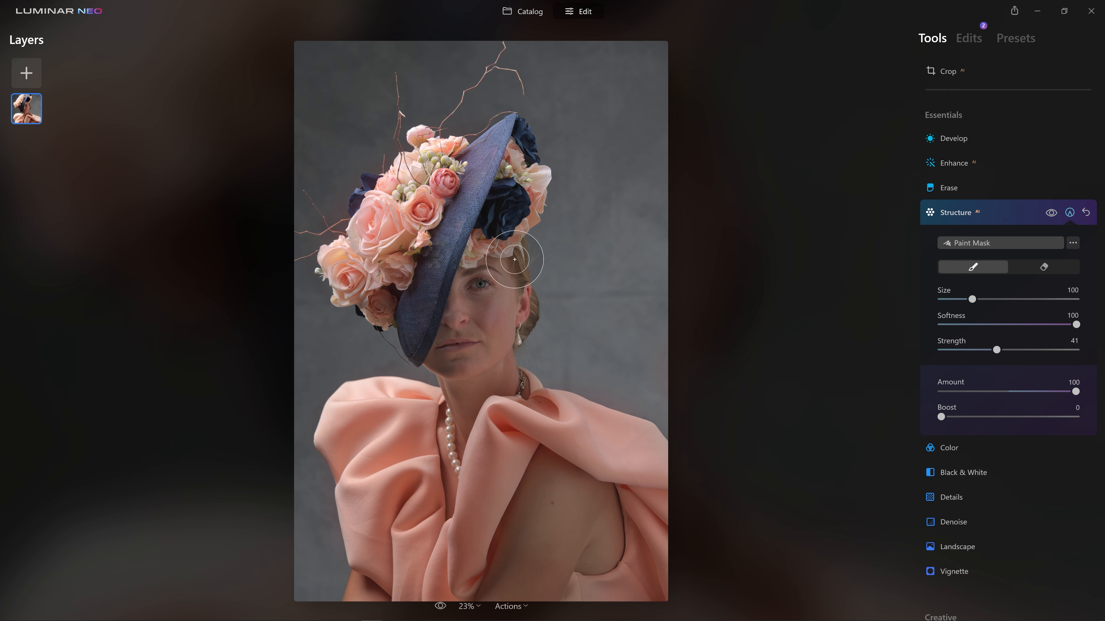
pyautogui.moveTo(410, 227)
pyautogui.mouseDown()
pyautogui.moveTo(507, 178)
pyautogui.moveTo(491, 211)
pyautogui.moveTo(498, 166)
pyautogui.mouseUp()
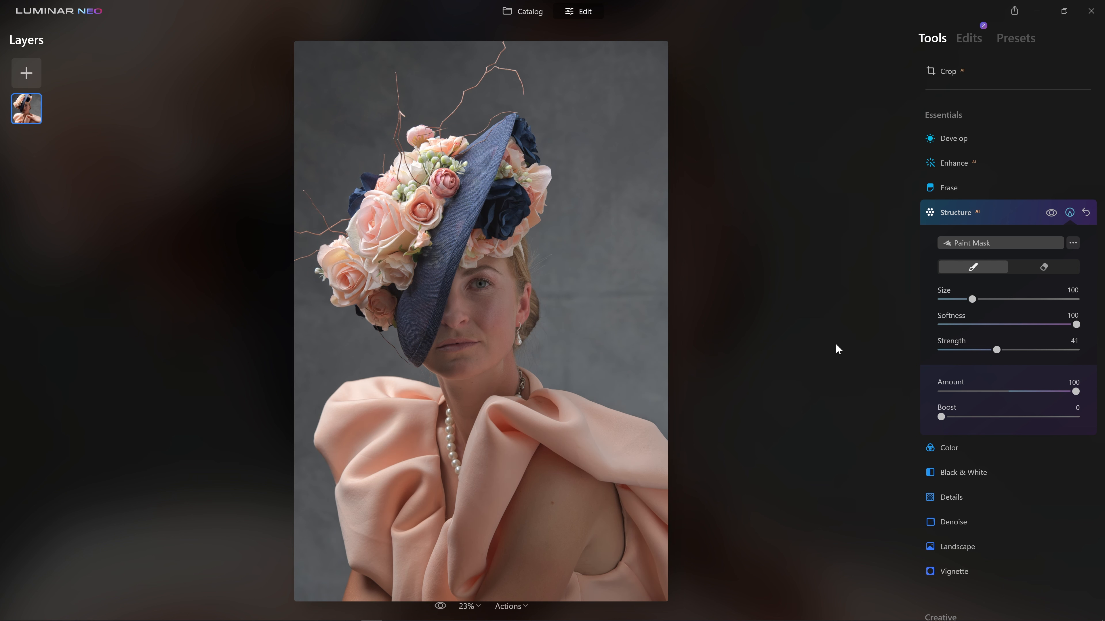
# Paint the Structure mask over the background with brush Size 292 and Strength 30, and compare the result before and after.
pyautogui.press(']')
pyautogui.press(']')
pyautogui.press(']')
pyautogui.press(']')
pyautogui.press(']')
pyautogui.press(']')
pyautogui.press(']')
pyautogui.press(']')
pyautogui.press(']')
pyautogui.press(']')
pyautogui.press(']')
pyautogui.press(']')
pyautogui.press(']')
pyautogui.press(']')
pyautogui.press(']')
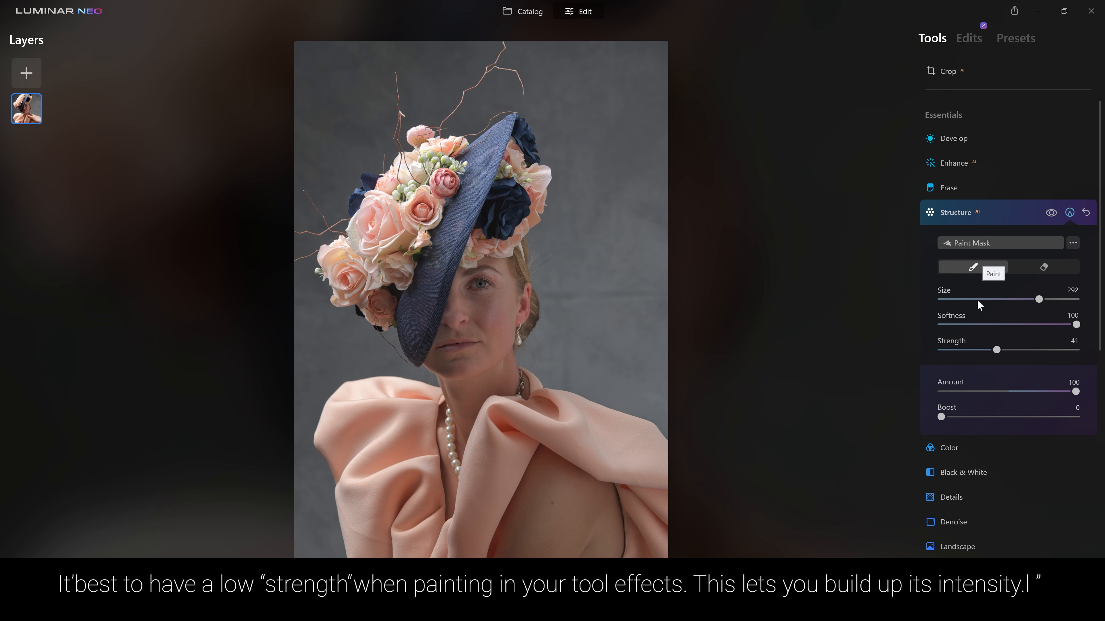
pyautogui.click(980, 349)
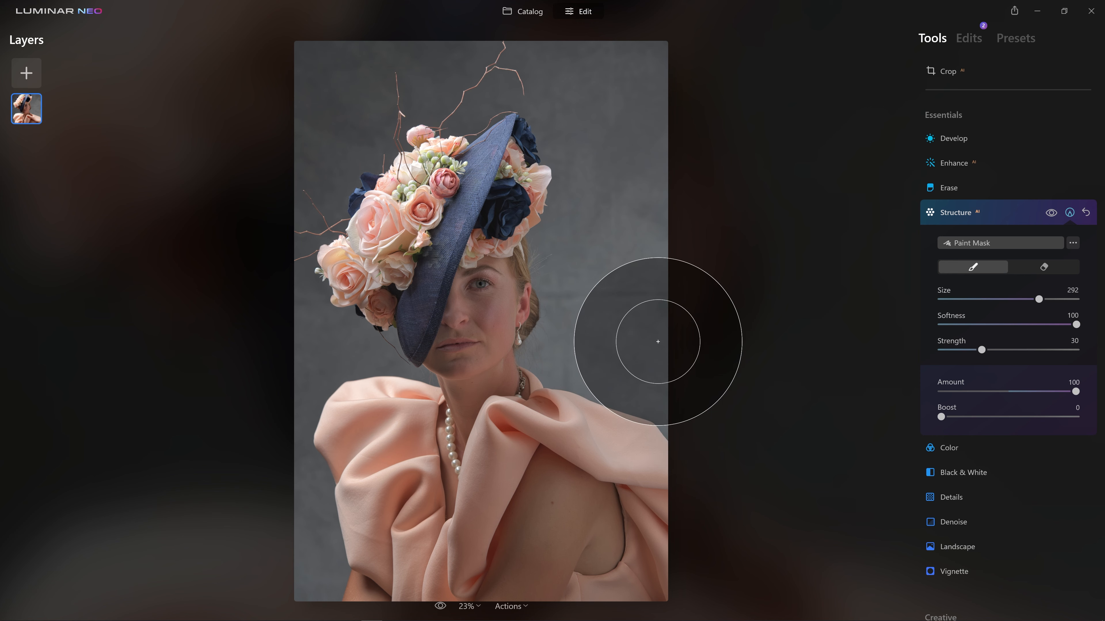
pyautogui.moveTo(657, 341)
pyautogui.mouseDown()
pyautogui.moveTo(586, 92)
pyautogui.moveTo(581, 31)
pyautogui.moveTo(675, 20)
pyautogui.moveTo(603, 39)
pyautogui.moveTo(296, 206)
pyautogui.moveTo(364, 145)
pyautogui.moveTo(338, 345)
pyautogui.moveTo(379, 417)
pyautogui.moveTo(317, 494)
pyautogui.moveTo(339, 451)
pyautogui.moveTo(407, 587)
pyautogui.moveTo(366, 443)
pyautogui.moveTo(393, 579)
pyautogui.moveTo(377, 618)
pyautogui.mouseUp()
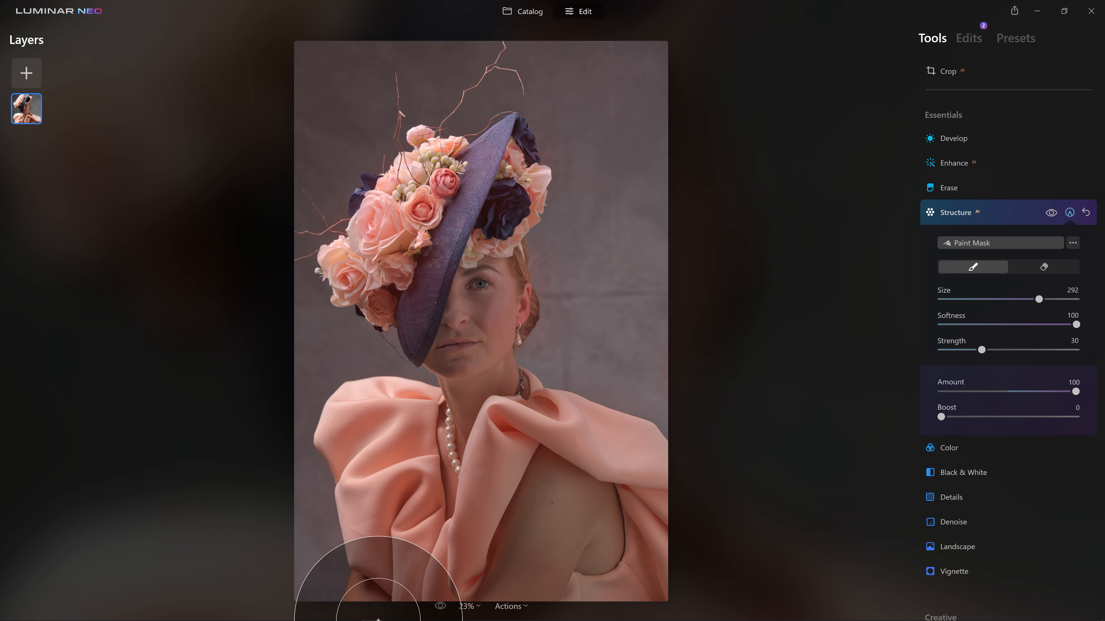
pyautogui.click(1056, 214)
pyautogui.click(1056, 213)
pyautogui.click(1055, 213)
pyautogui.click(1056, 213)
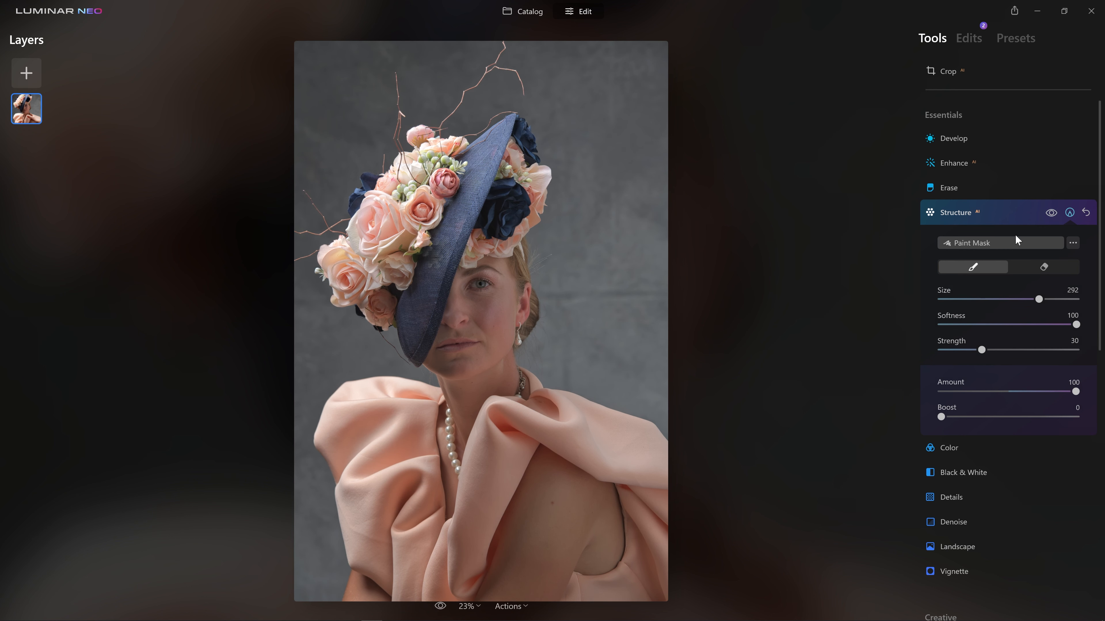
pyautogui.click(1008, 218)
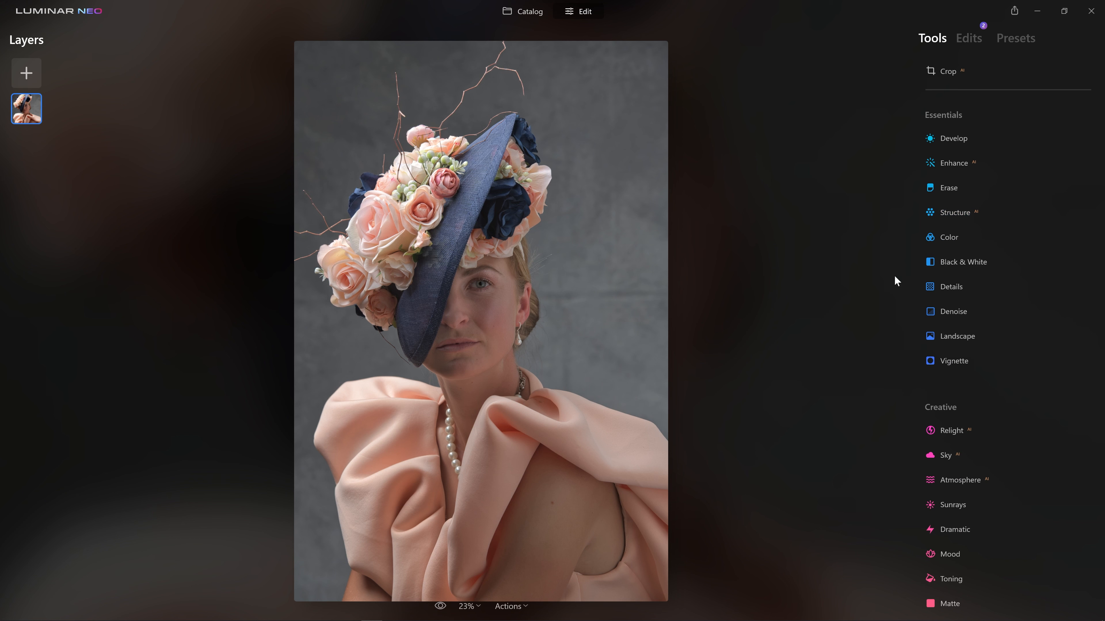
# Add a second Structure AI adjustment and, checking the face at 100% zoom, set its Amount to -73.
pyautogui.click(967, 39)
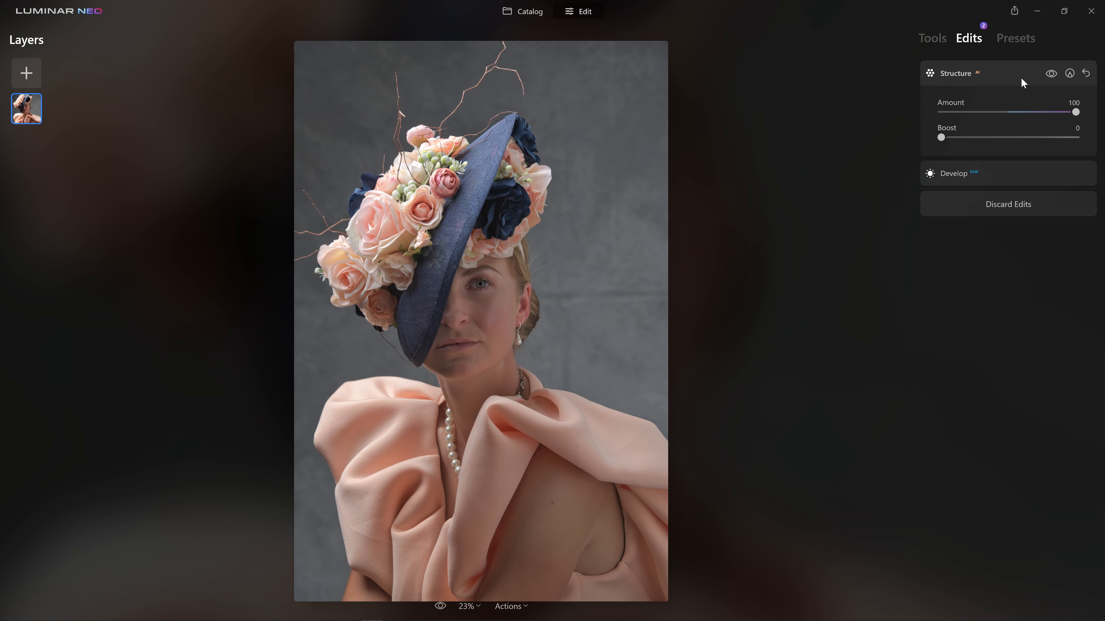
pyautogui.click(938, 36)
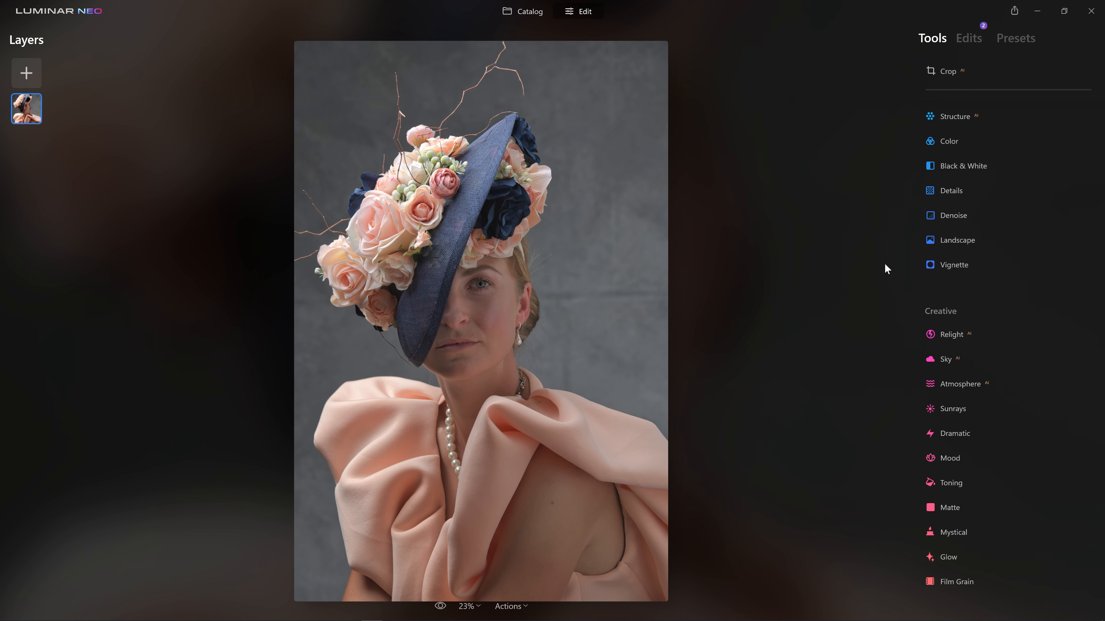
pyautogui.click(957, 117)
pyautogui.moveTo(1009, 155); pyautogui.dragTo(934, 157)
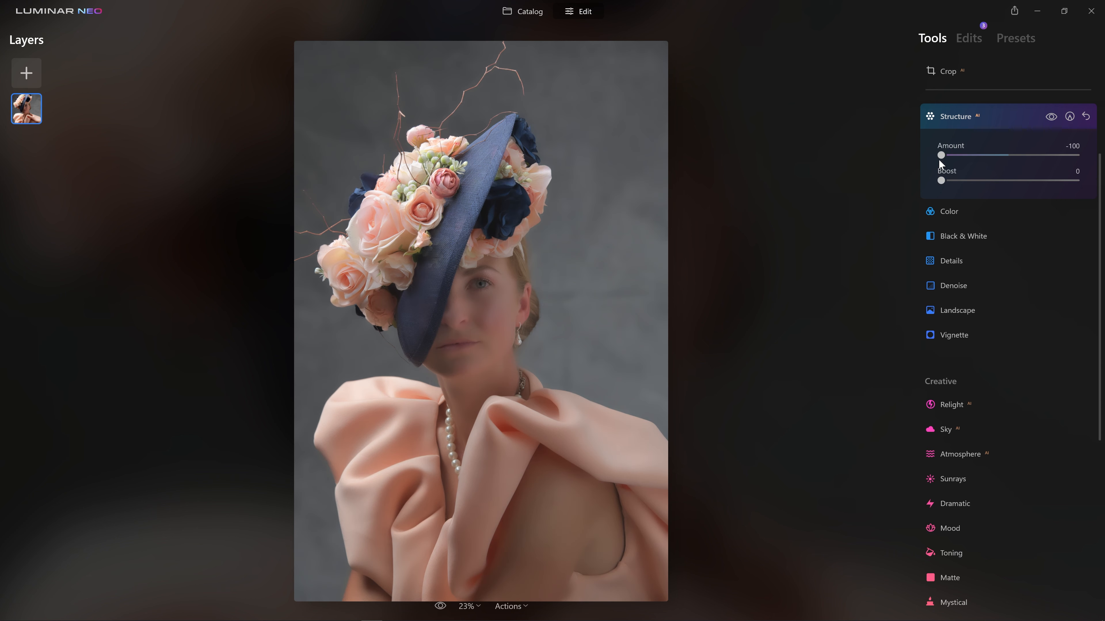
pyautogui.click(1057, 119)
pyautogui.click(1056, 118)
pyautogui.click(1057, 119)
pyautogui.click(1056, 119)
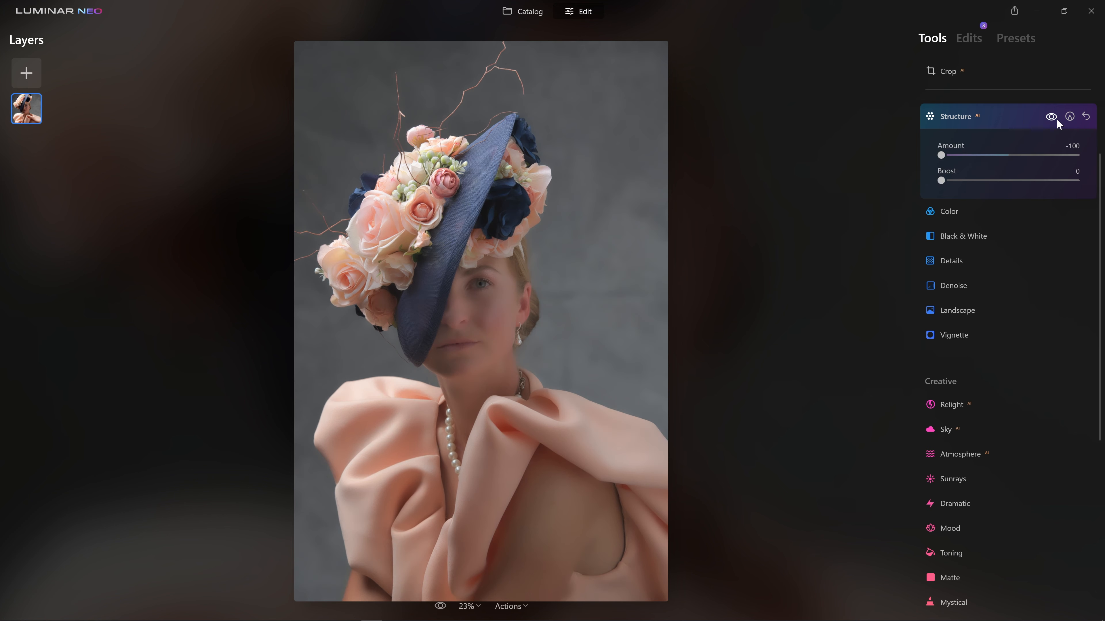
pyautogui.doubleClick(473, 299)
pyautogui.moveTo(321, 343); pyautogui.dragTo(624, 299)
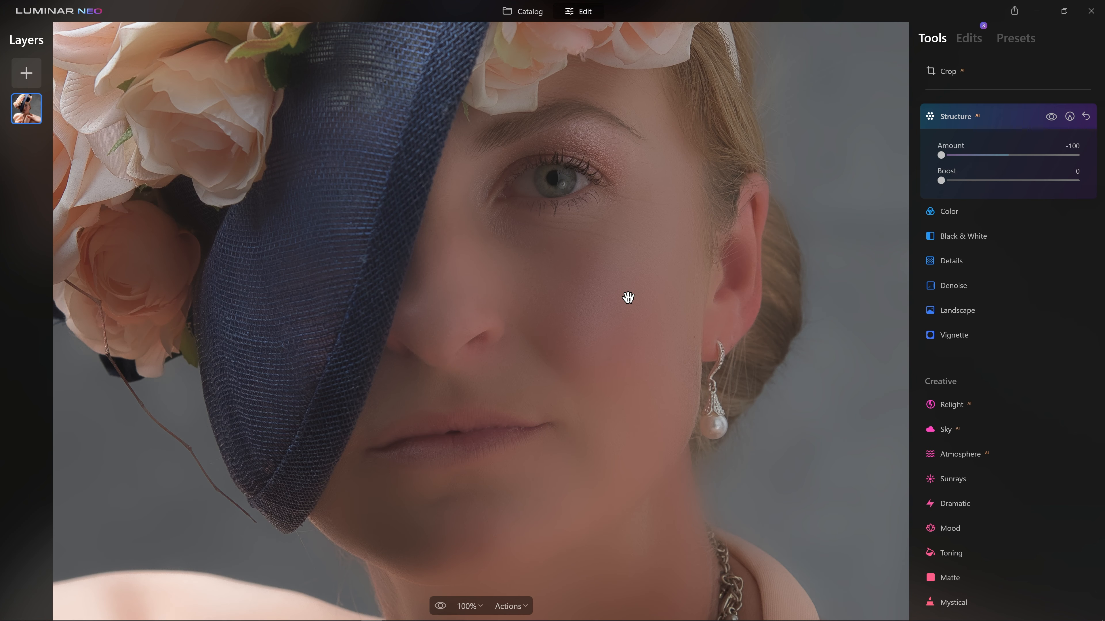
pyautogui.click(959, 156)
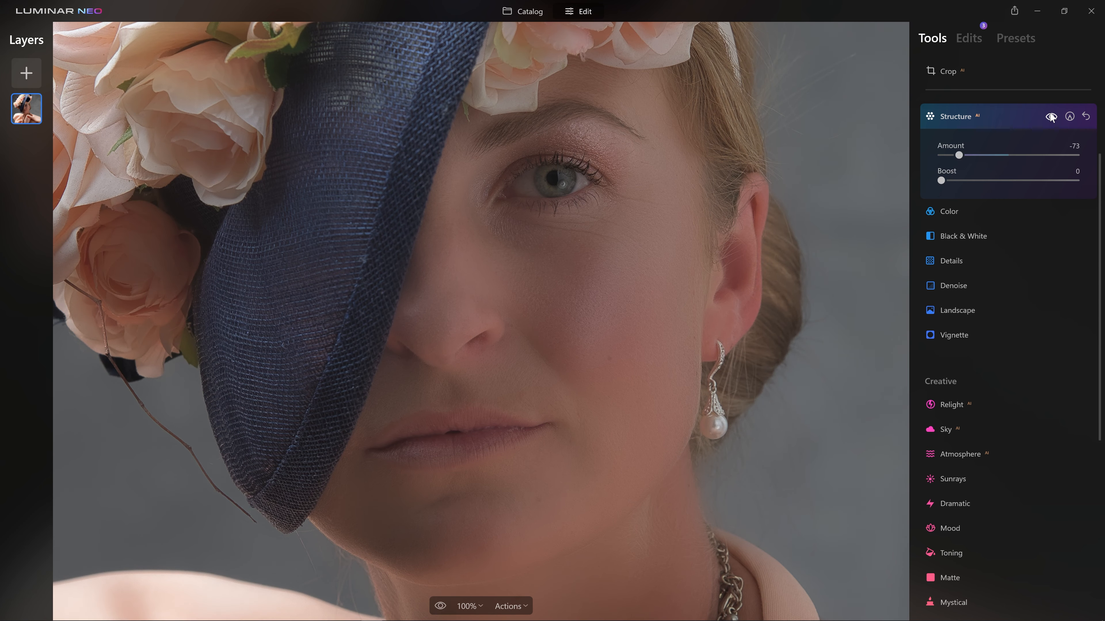
# Mask the second Structure adjustment onto the facial skin, reducing the brush Size to 76 with Strength at 30.
pyautogui.click(1069, 117)
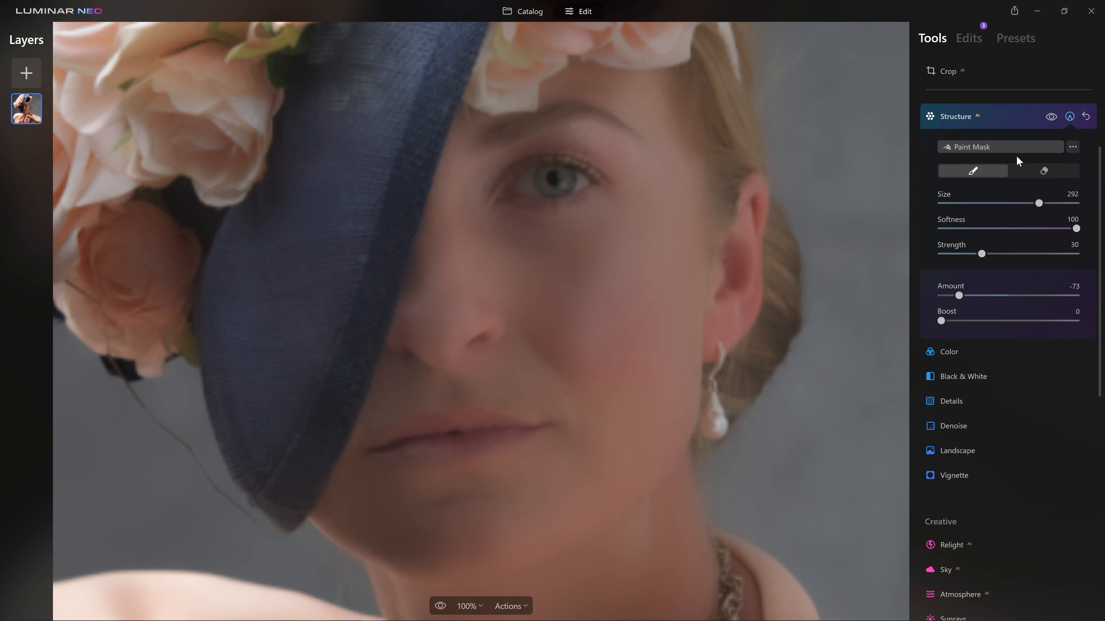
pyautogui.press('[')
pyautogui.press('[')
pyautogui.press('[')
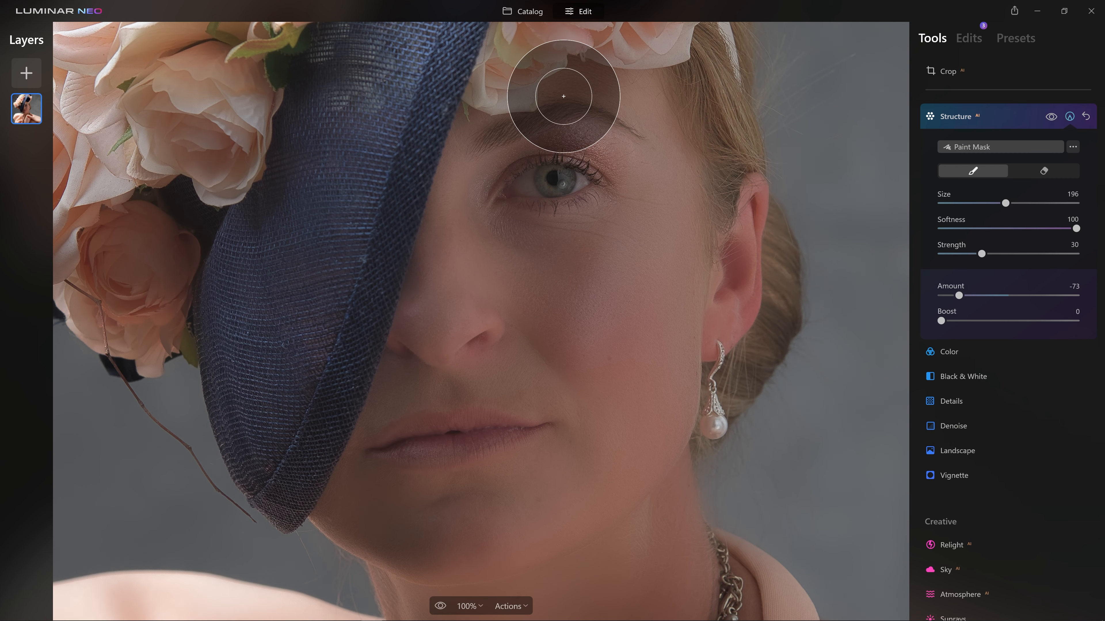
pyautogui.press('[')
pyautogui.press('[')
pyautogui.press('[')
pyautogui.press('[')
pyautogui.press('[')
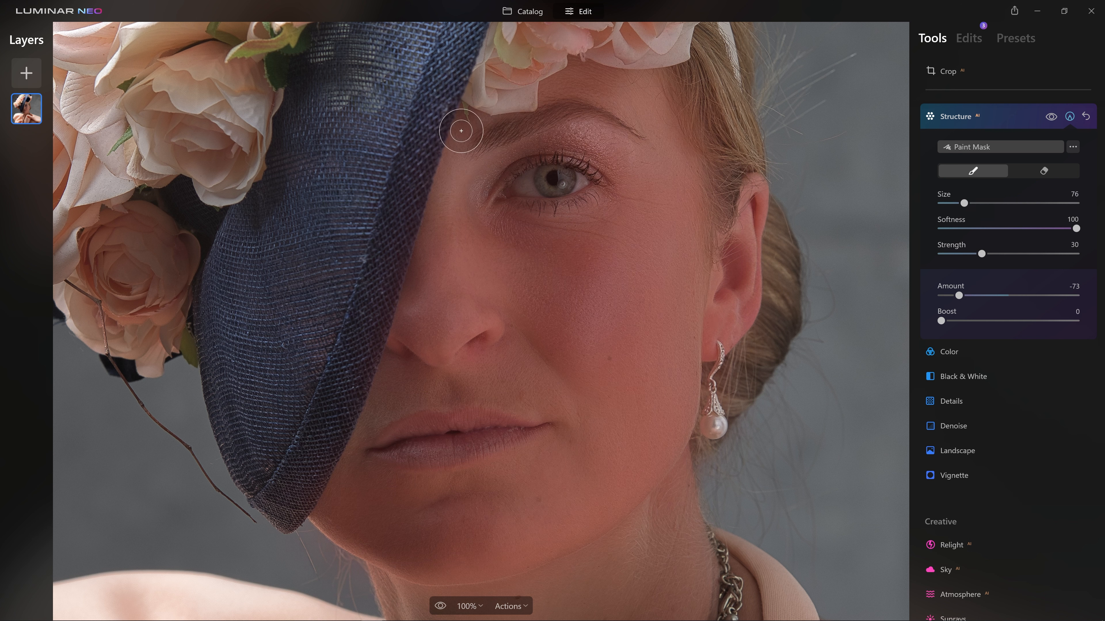
# Erase the softening mask from the eye and lips with Strength 100, using eraser Size 52 for the lips.
pyautogui.click(1043, 171)
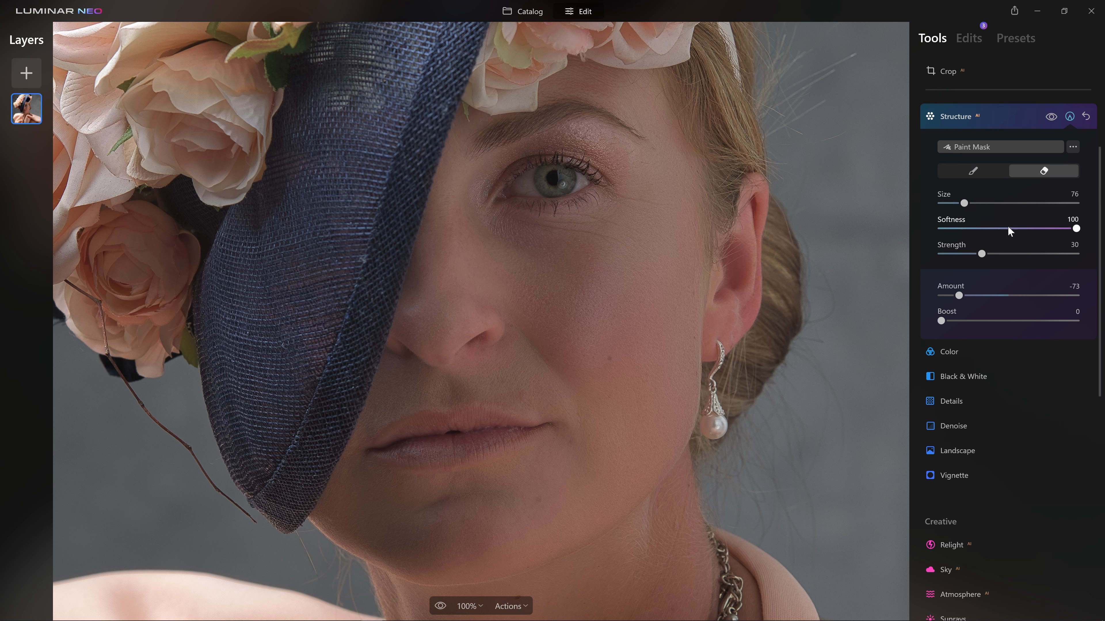
pyautogui.moveTo(524, 178)
pyautogui.mouseDown()
pyautogui.moveTo(583, 182)
pyautogui.moveTo(529, 187)
pyautogui.mouseUp()
pyautogui.press('[')
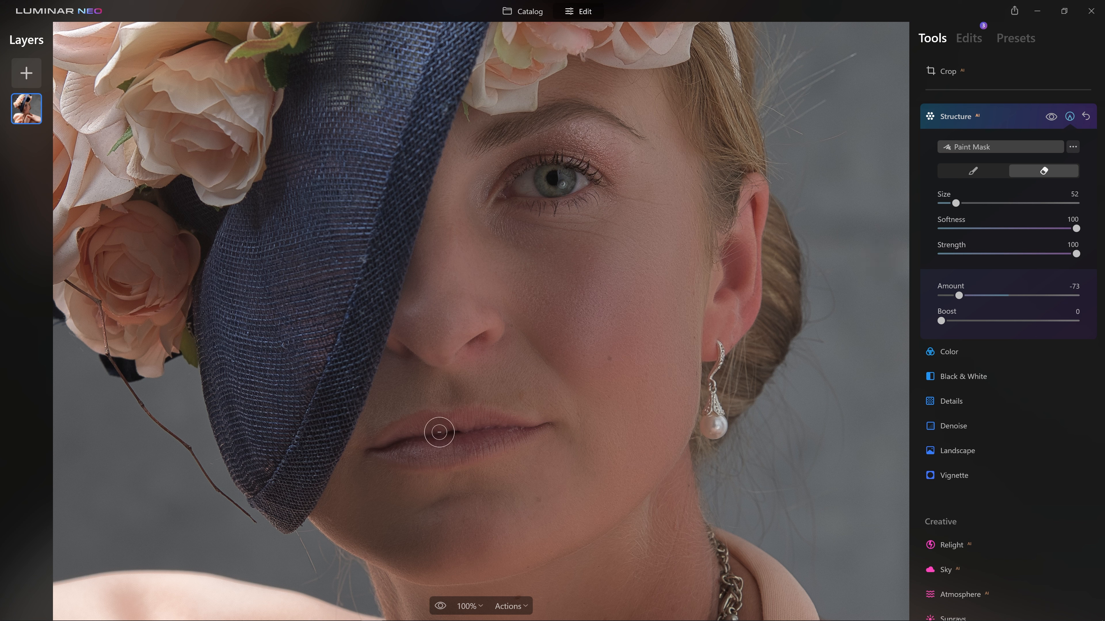
pyautogui.moveTo(395, 444)
pyautogui.mouseDown()
pyautogui.moveTo(449, 418)
pyautogui.moveTo(513, 430)
pyautogui.moveTo(435, 453)
pyautogui.moveTo(381, 448)
pyautogui.moveTo(509, 422)
pyautogui.mouseUp()
pyautogui.click(1050, 117)
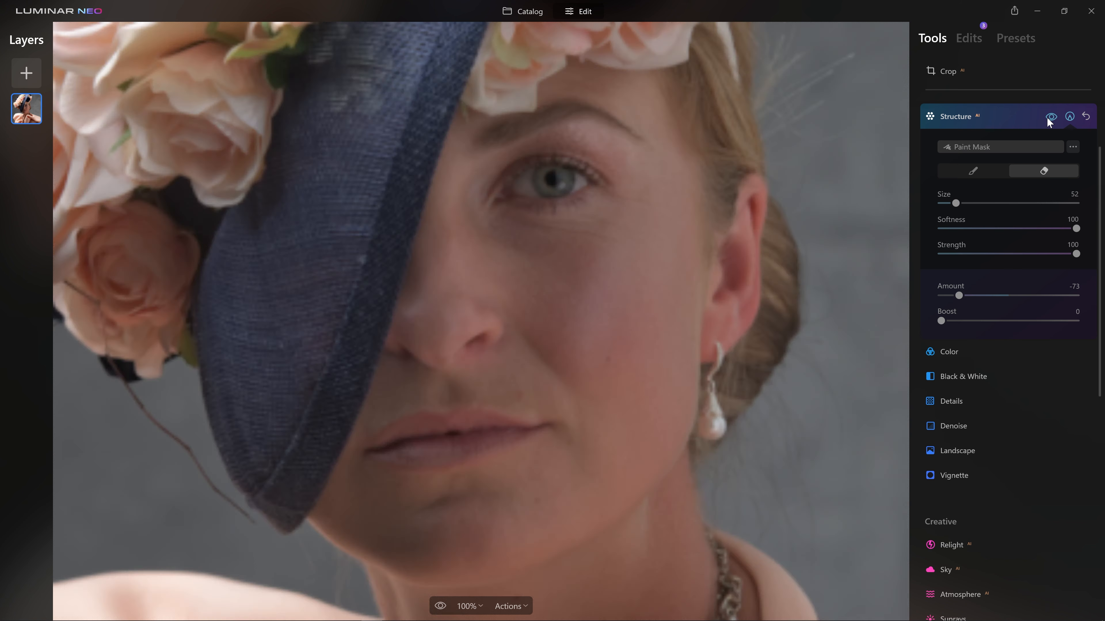
pyautogui.click(955, 116)
# Add a new Develop adjustment with the whole photo in view and set its Exposure to 1.00.
pyautogui.click(953, 135)
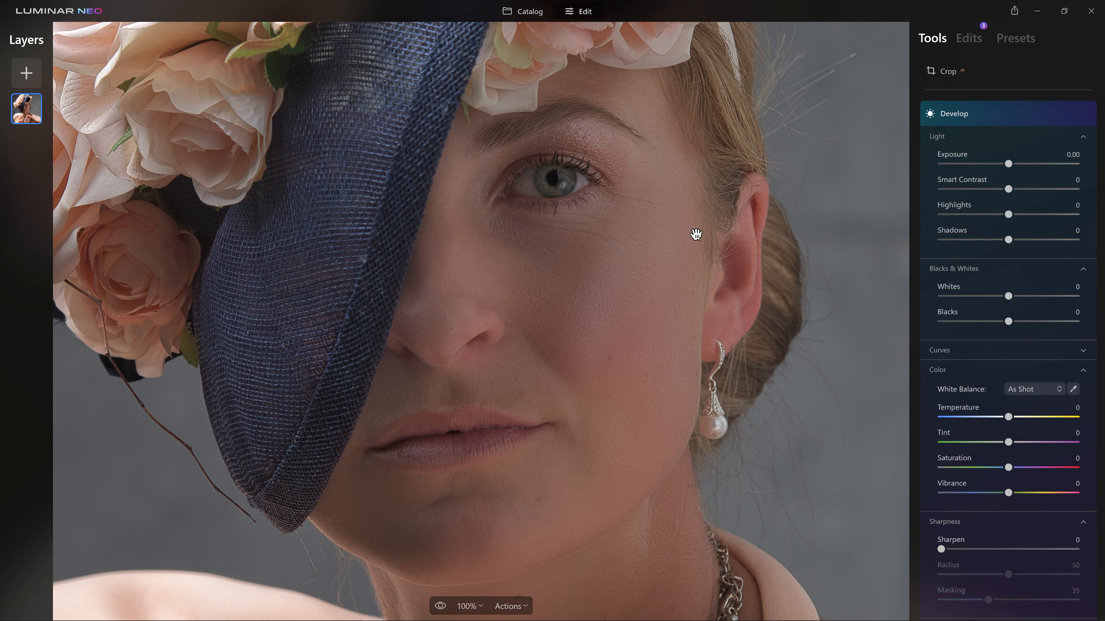
pyautogui.click(468, 606)
pyautogui.click(504, 383)
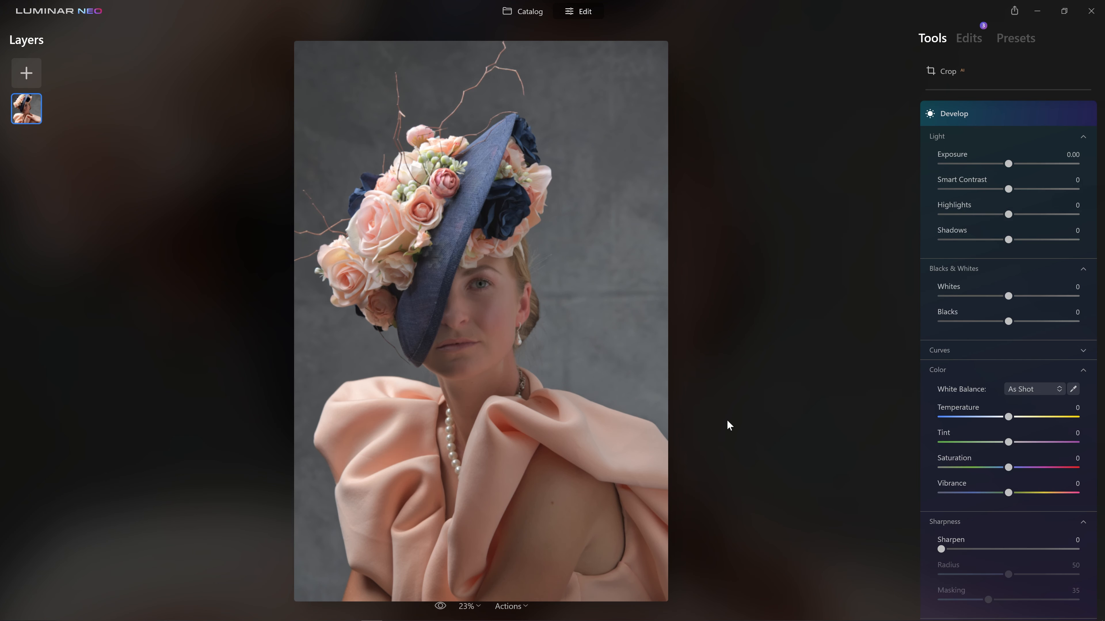
pyautogui.click(1020, 164)
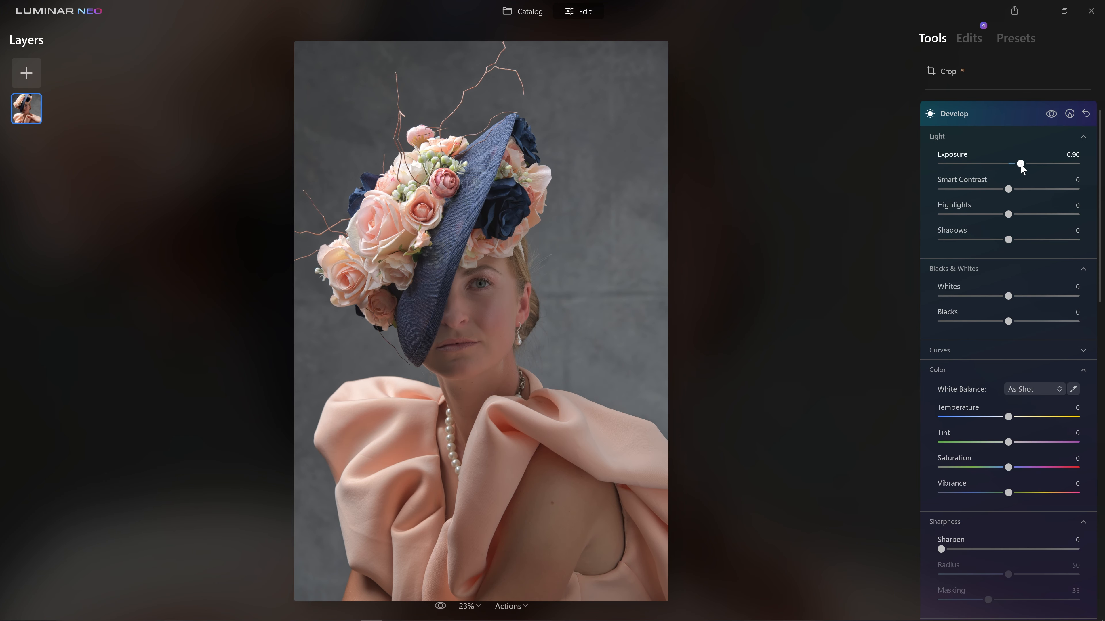
pyautogui.moveTo(1028, 165); pyautogui.dragTo(1022, 164)
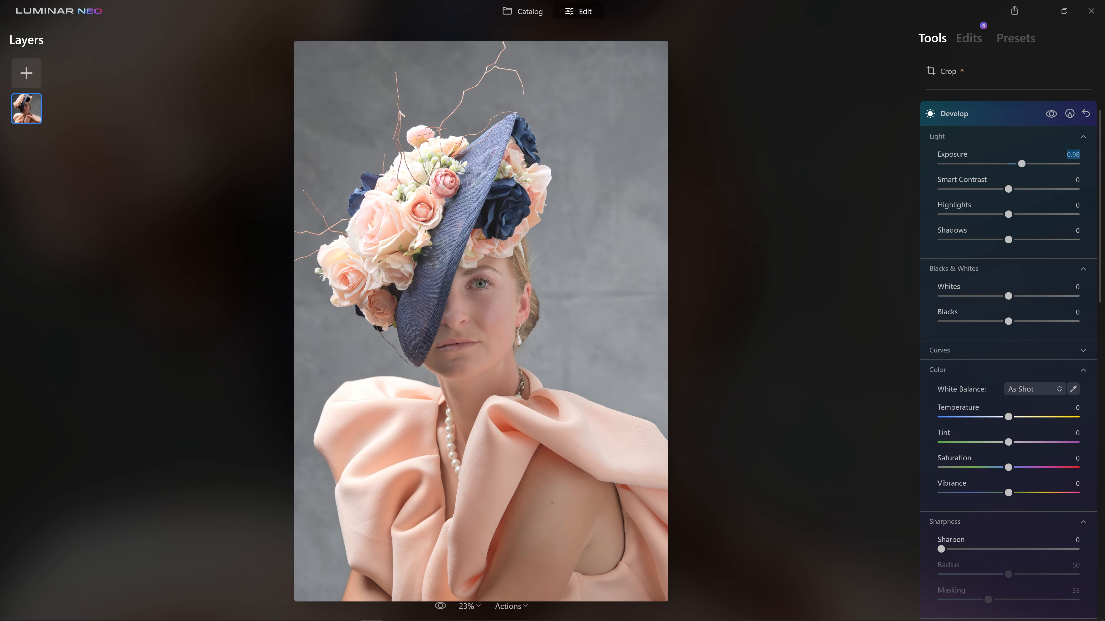
# Set Highlights to -33 and Whites to -7 in the new Develop adjustment.
pyautogui.click(994, 215)
pyautogui.moveTo(995, 215); pyautogui.dragTo(959, 215)
pyautogui.click(986, 215)
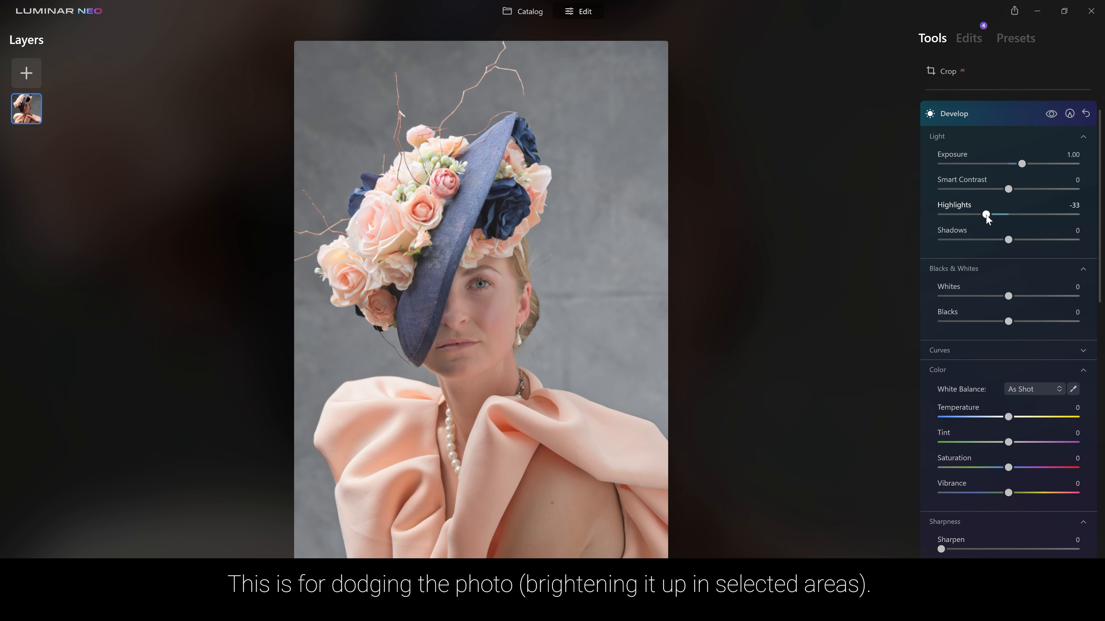
pyautogui.click(1004, 296)
# Brush the Develop brightening onto the woman with mask brush Size 400 and Strength 11, and compare before and after.
pyautogui.click(1069, 114)
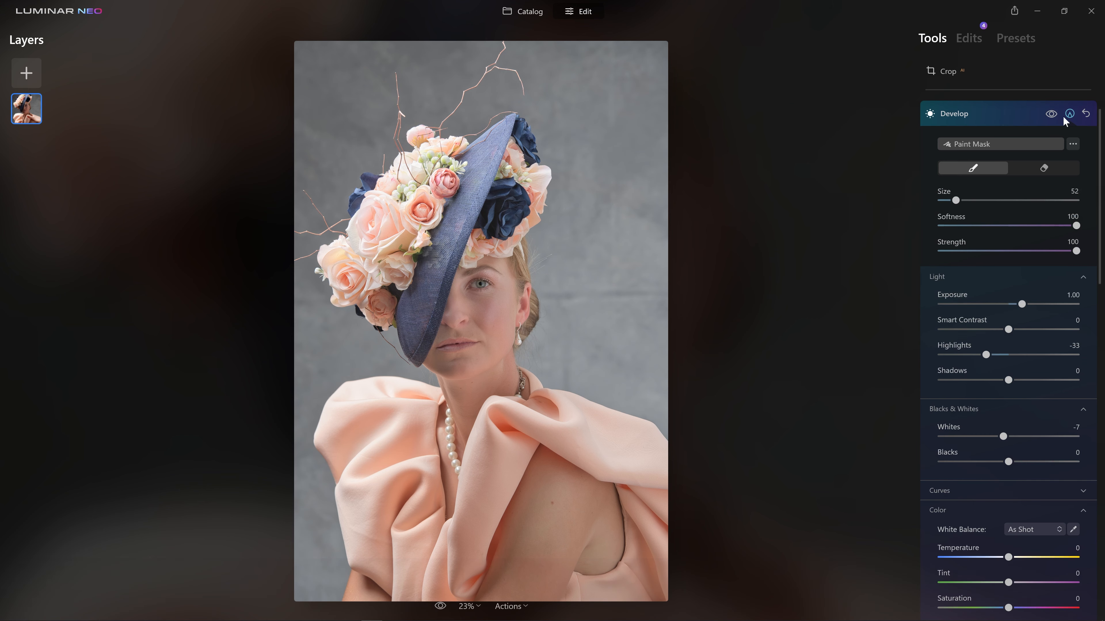
pyautogui.scroll(8, 544, 193)
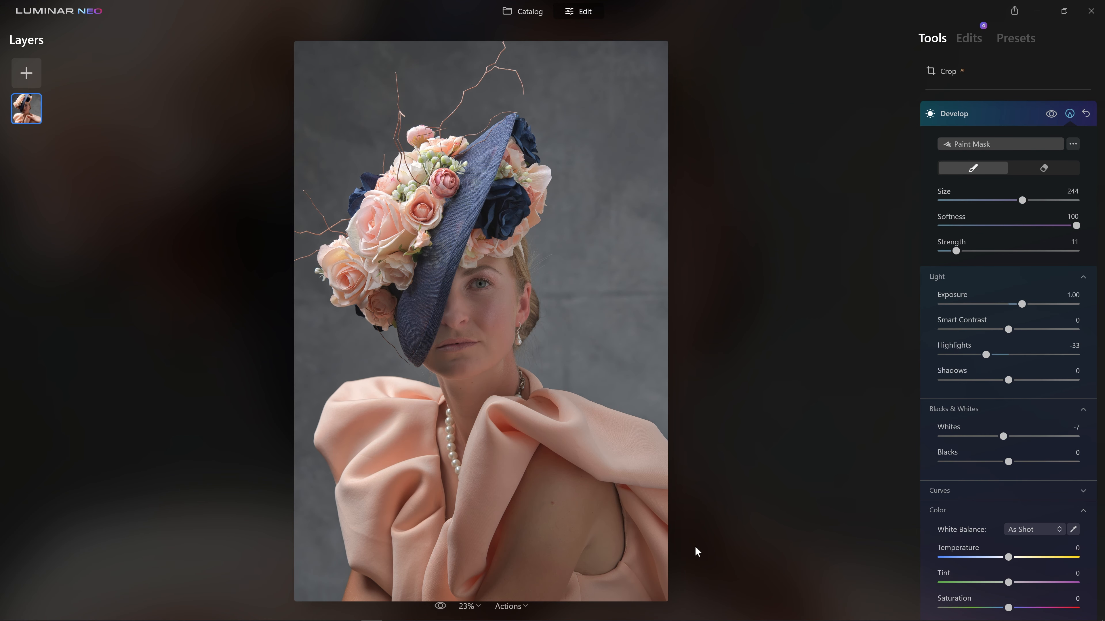
pyautogui.scroll(10, 459, 326)
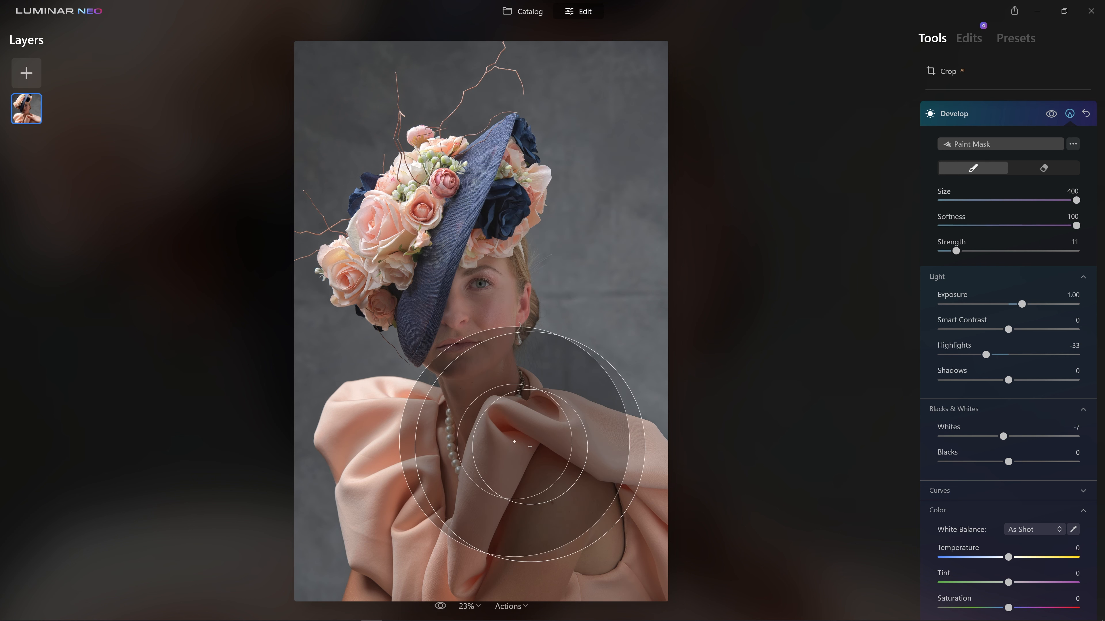
pyautogui.click(1051, 116)
pyautogui.click(1052, 115)
pyautogui.click(1051, 116)
pyautogui.click(1051, 115)
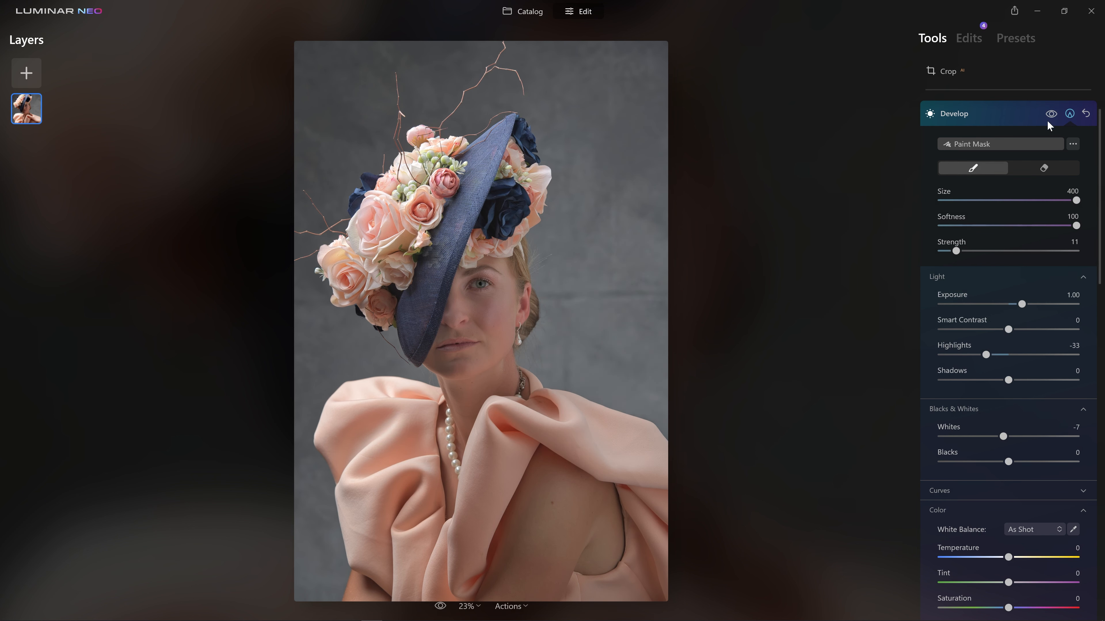
# Brush the Develop brightening onto smaller areas of the woman with mask brush Size 76, and compare before and after.
pyautogui.scroll(-10, 539, 504)
pyautogui.scroll(-9, 539, 505)
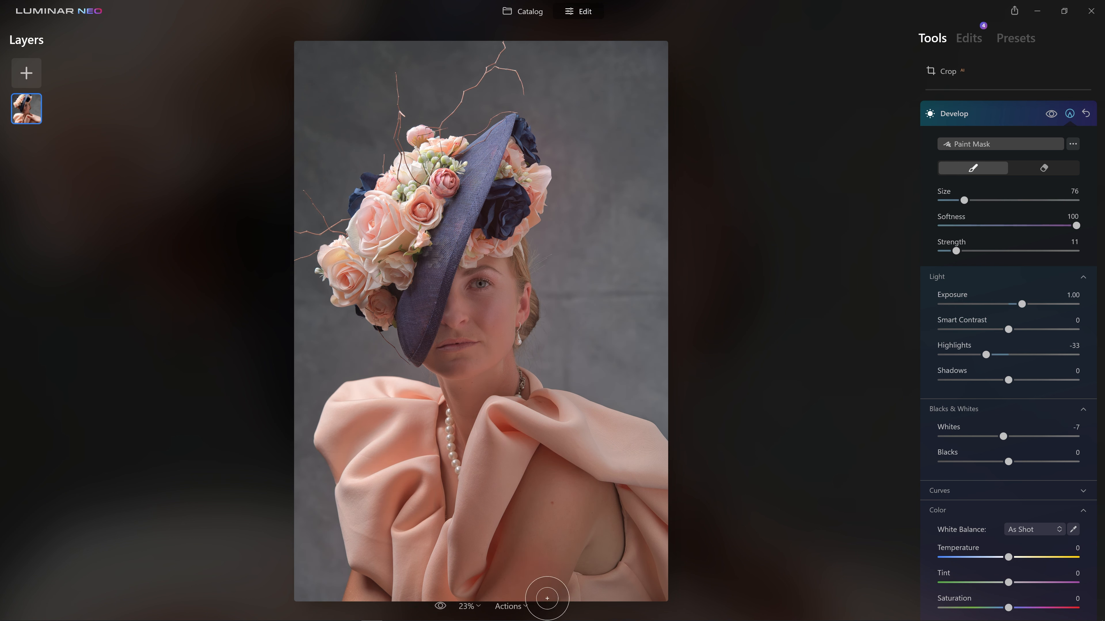
pyautogui.click(1051, 114)
pyautogui.click(1051, 114)
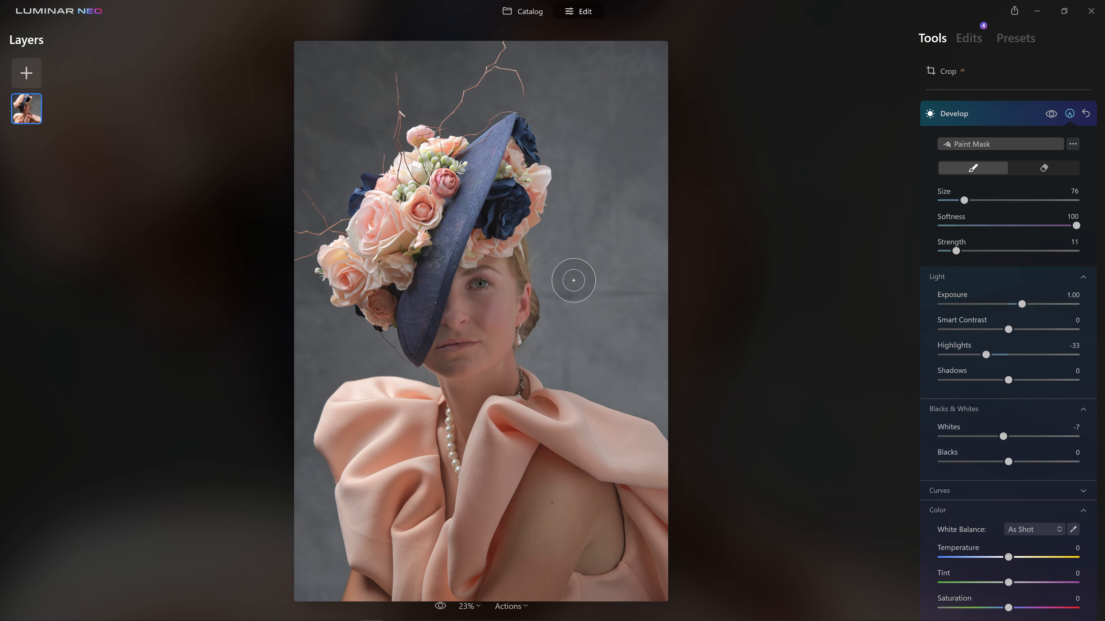
# Dodge the nose, under-eye area and forehead at 100% zoom, varying the mask brush Size between 40 and 76.
pyautogui.scroll(2, 454, 308)
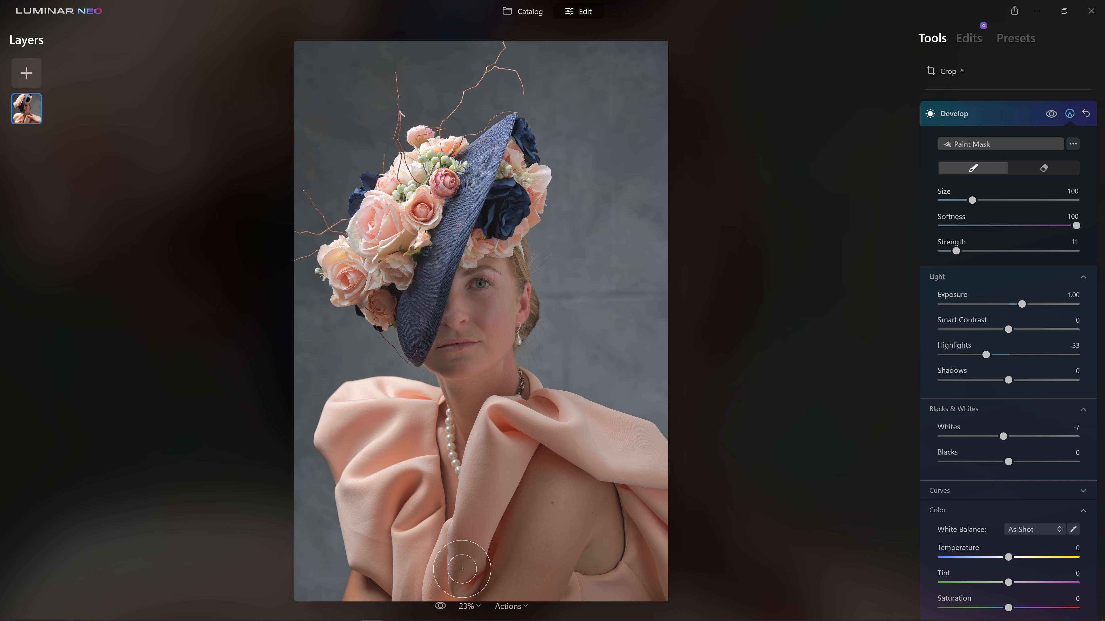
pyautogui.click(471, 606)
pyautogui.click(491, 514)
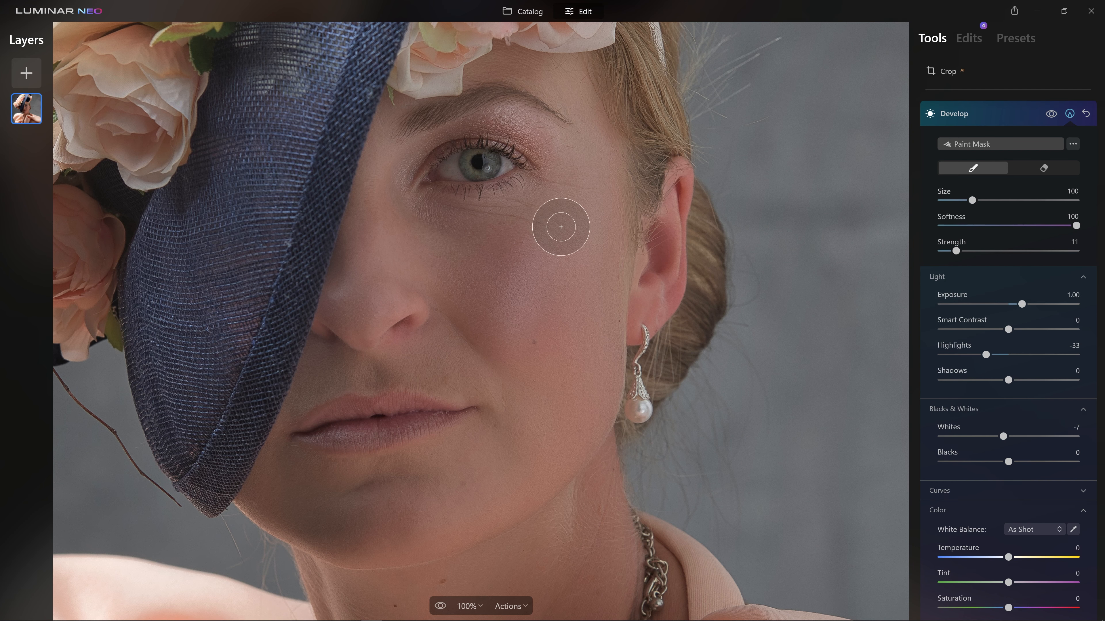
pyautogui.scroll(-3, 537, 239)
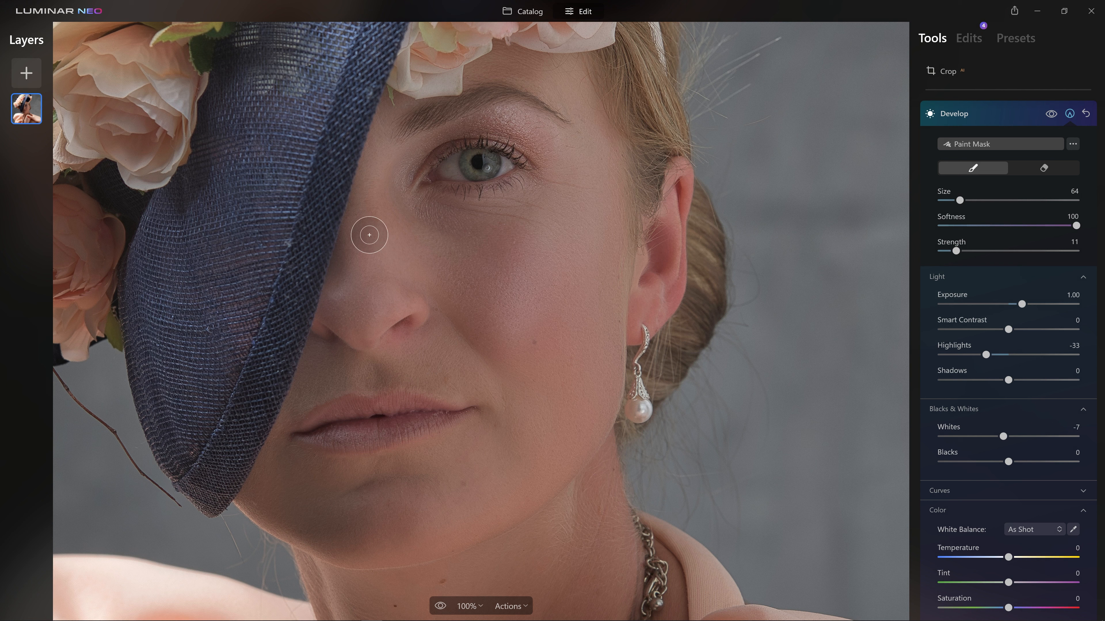
pyautogui.scroll(-2, 390, 247)
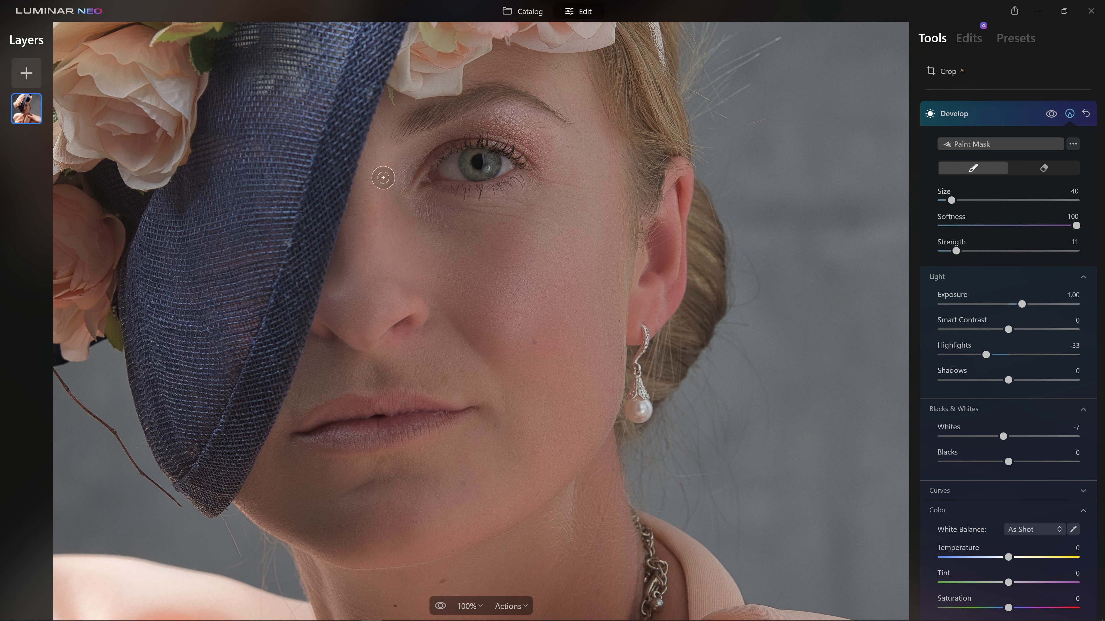
pyautogui.scroll(3, 374, 150)
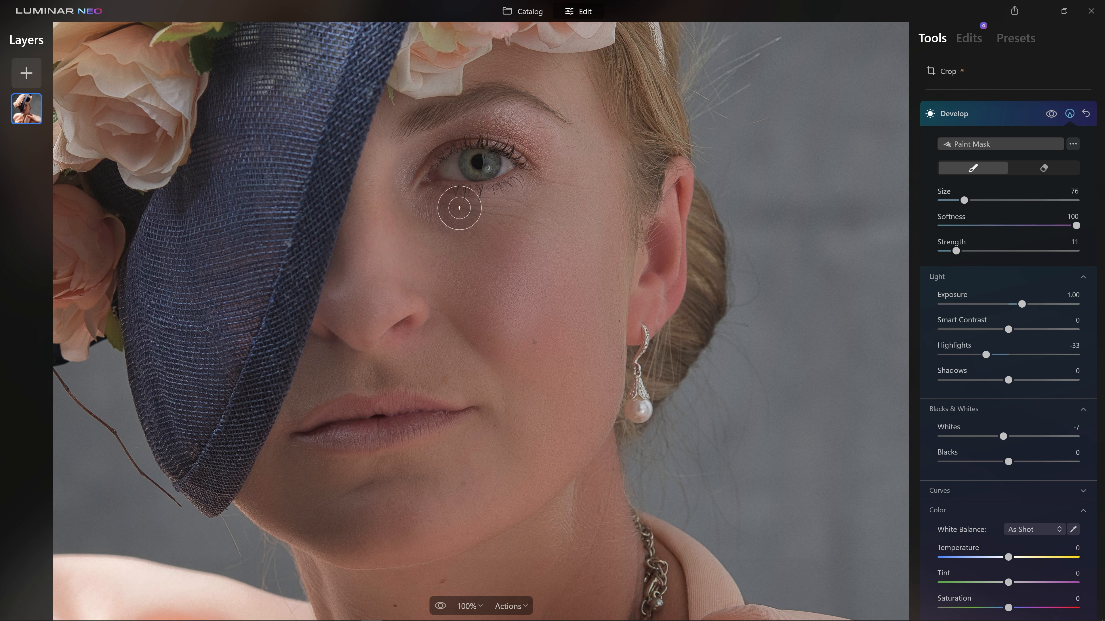
pyautogui.scroll(-2, 441, 171)
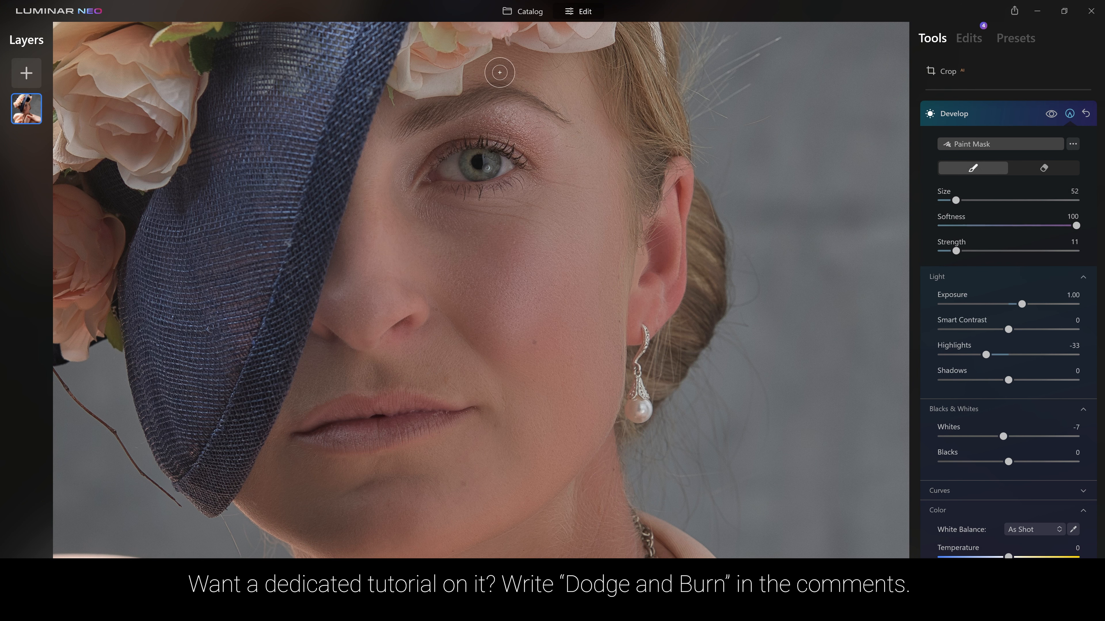
# Reduce the mask brush Size to 10 and dodge small areas around the chin and lips.
pyautogui.scroll(5, 501, 77)
pyautogui.scroll(-9, 372, 482)
pyautogui.rightClick(370, 485)
pyautogui.click(358, 490)
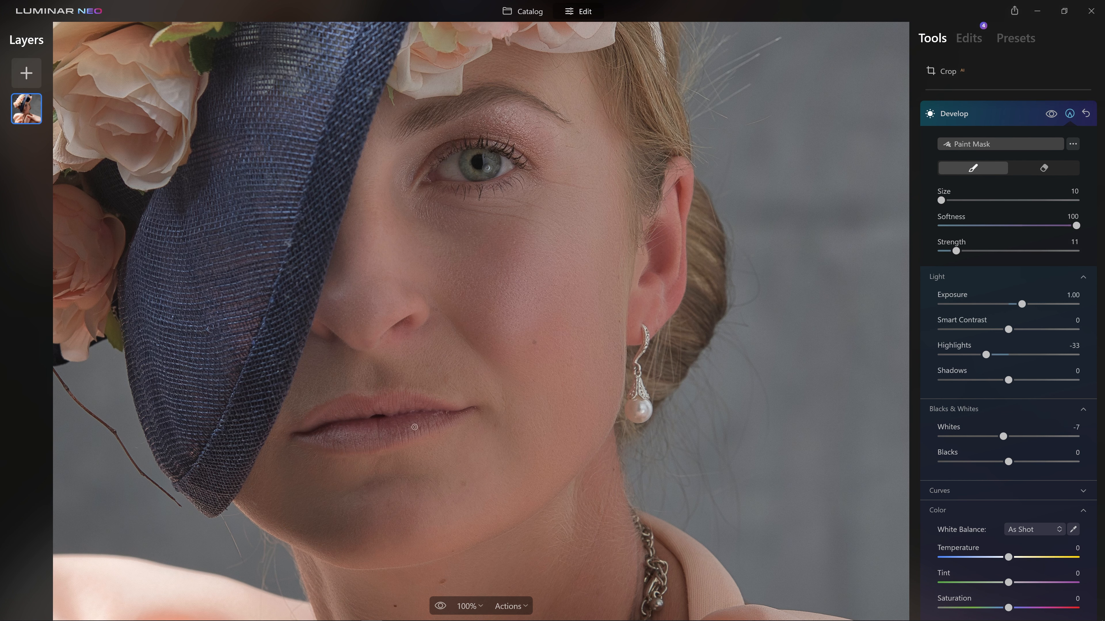
# Brush the brightening along the fine wrinkles below the eye at 300% zoom with Size 10, and compare before and after.
pyautogui.scroll(3, 383, 487)
pyautogui.scroll(-3, 309, 412)
pyautogui.scroll(3, 385, 387)
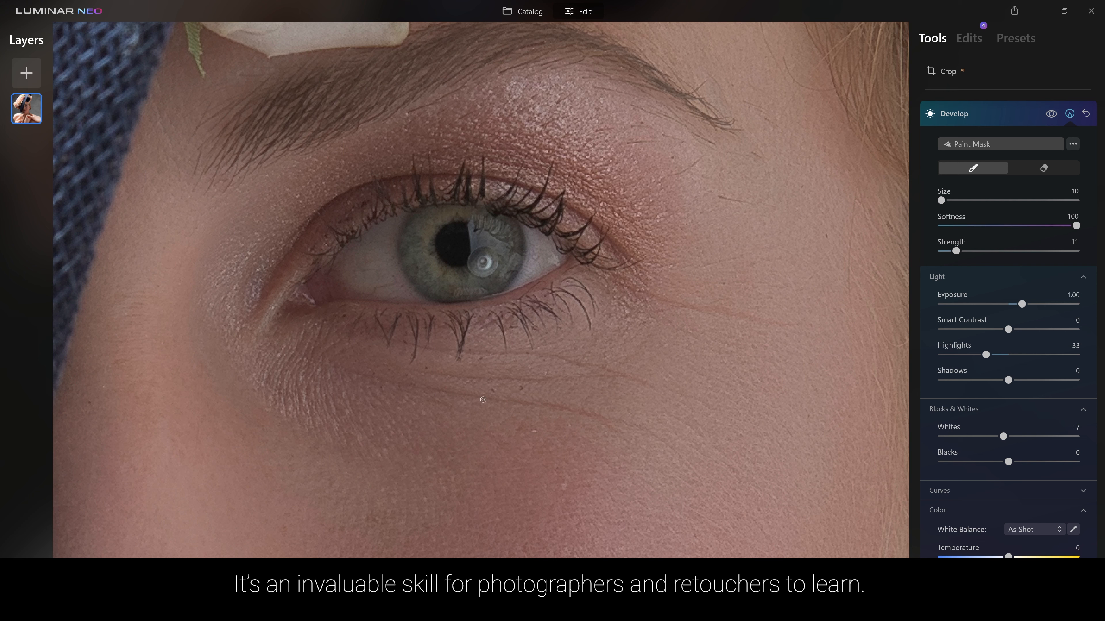
pyautogui.rightClick(603, 418)
pyautogui.click(451, 390)
pyautogui.moveTo(446, 390); pyautogui.dragTo(586, 414)
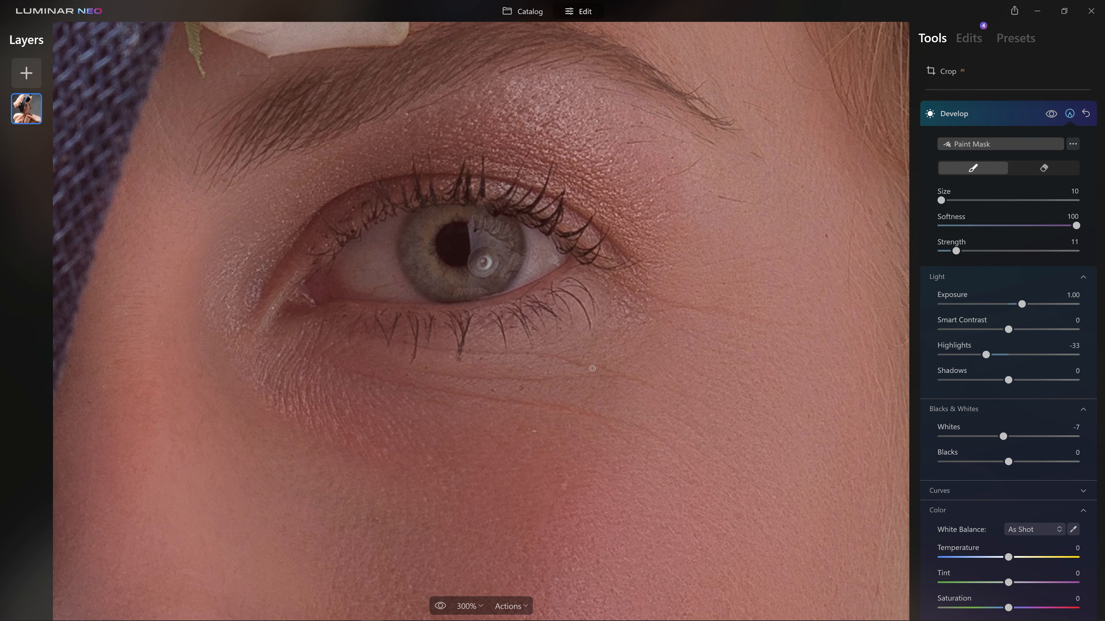
pyautogui.moveTo(610, 371); pyautogui.dragTo(639, 384)
pyautogui.moveTo(456, 376); pyautogui.dragTo(675, 403)
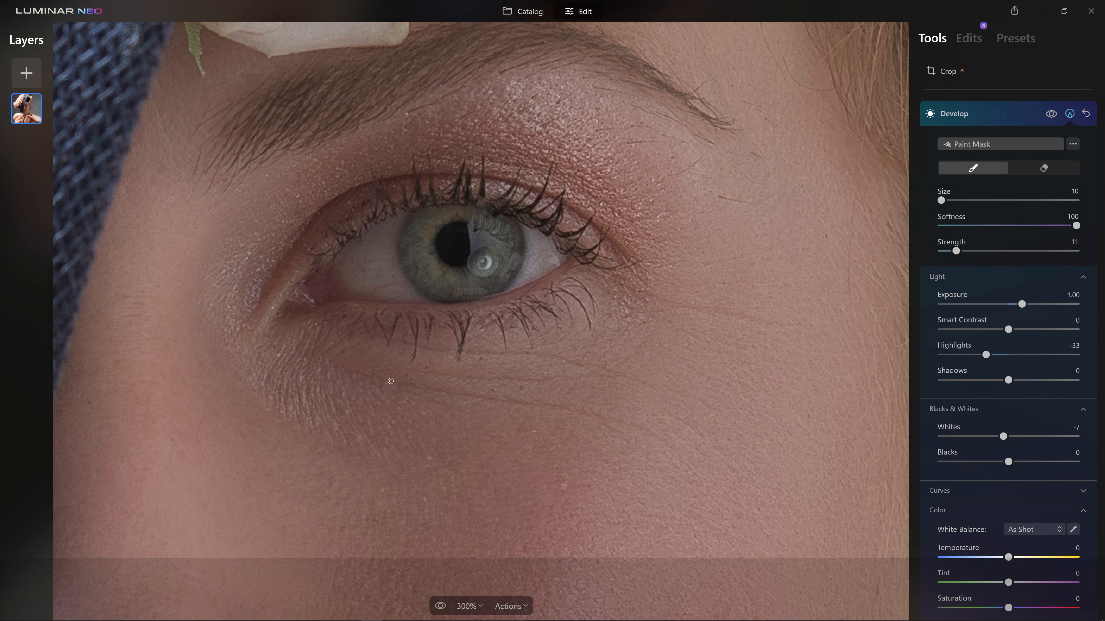
pyautogui.moveTo(356, 373); pyautogui.dragTo(557, 409)
pyautogui.click(1056, 114)
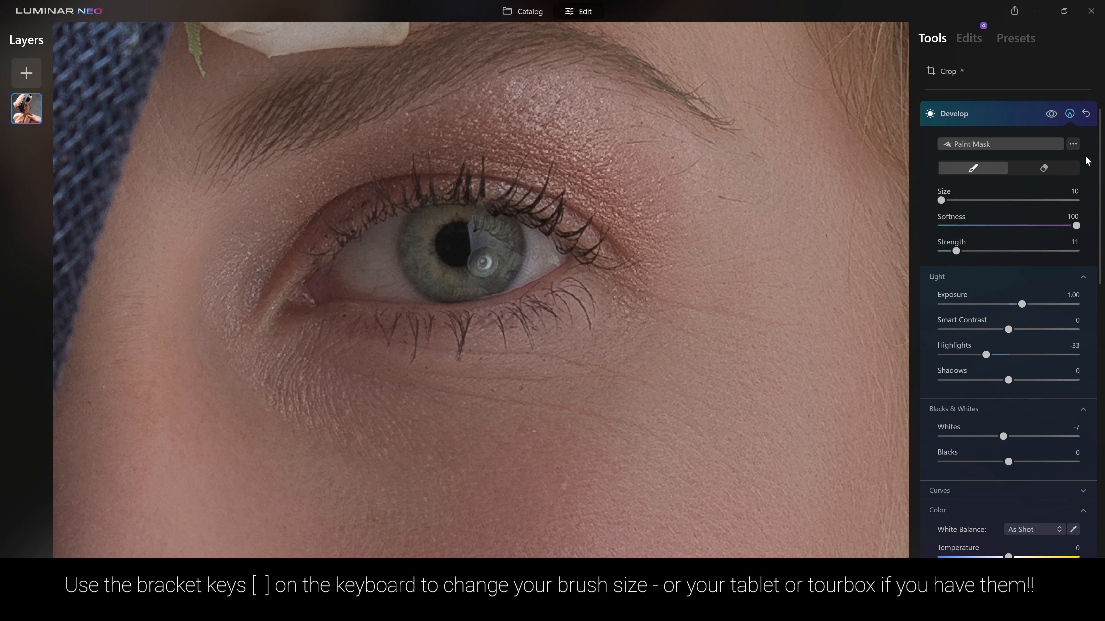
pyautogui.click(1054, 114)
pyautogui.click(1055, 115)
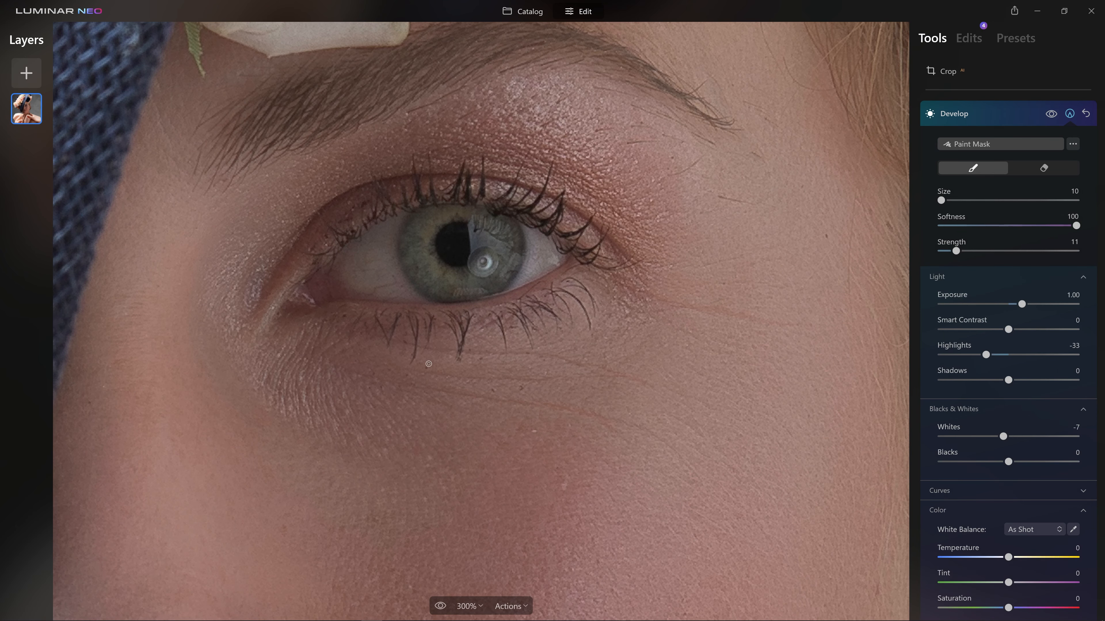
# Enlarge the mask brush to Size 22, fit the whole photo to the screen and check the dodging before and after.
pyautogui.press(']')
pyautogui.press(']')
pyautogui.press(']')
pyautogui.click(468, 606)
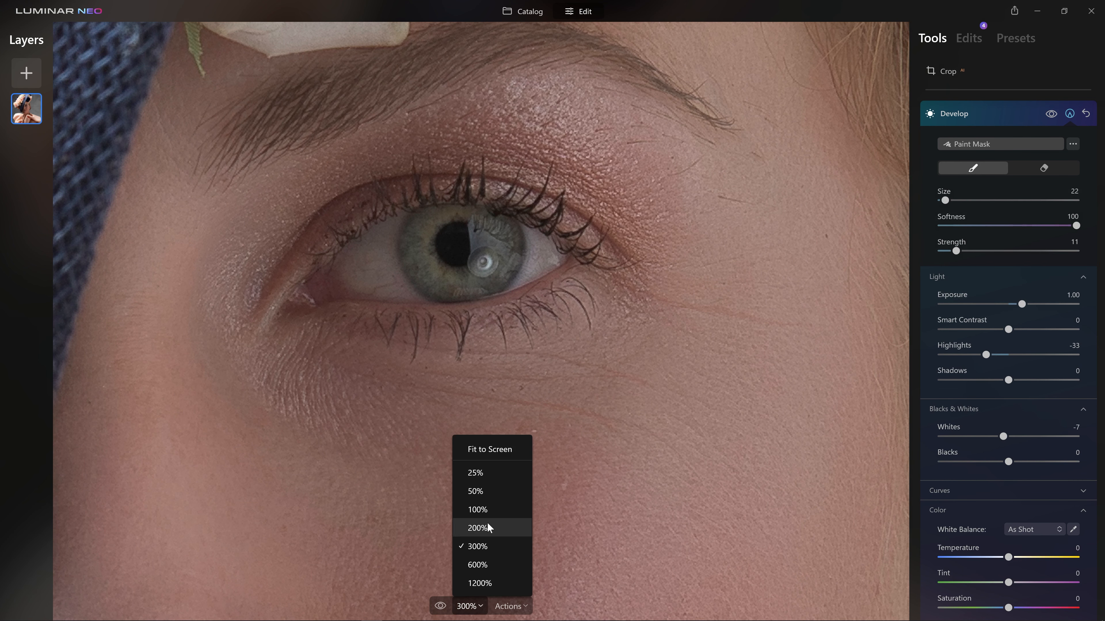
pyautogui.click(495, 452)
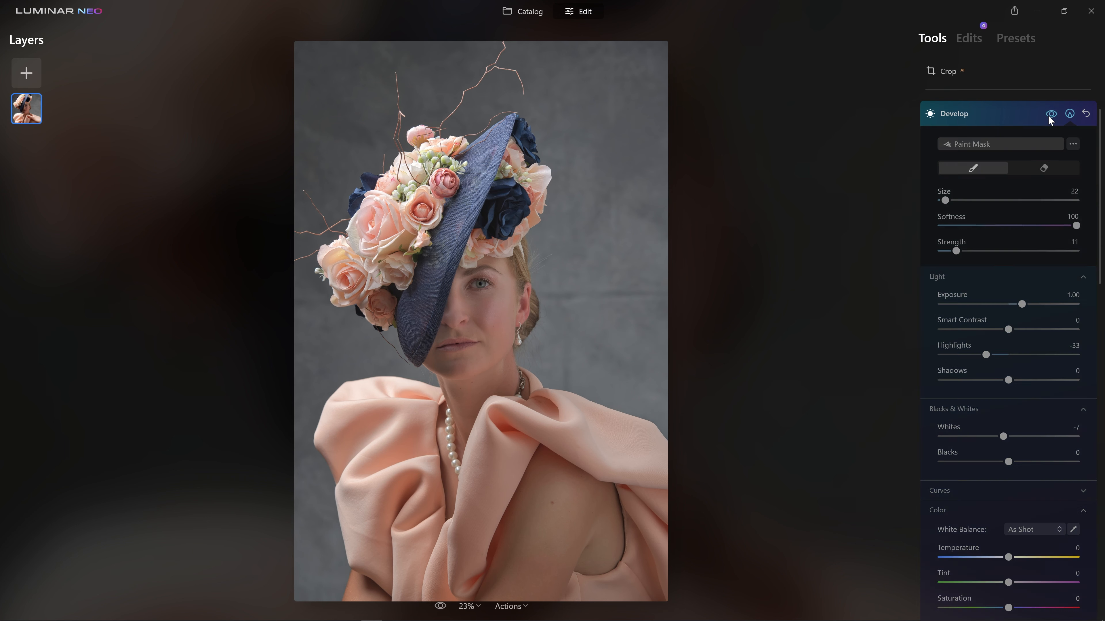
pyautogui.click(1049, 115)
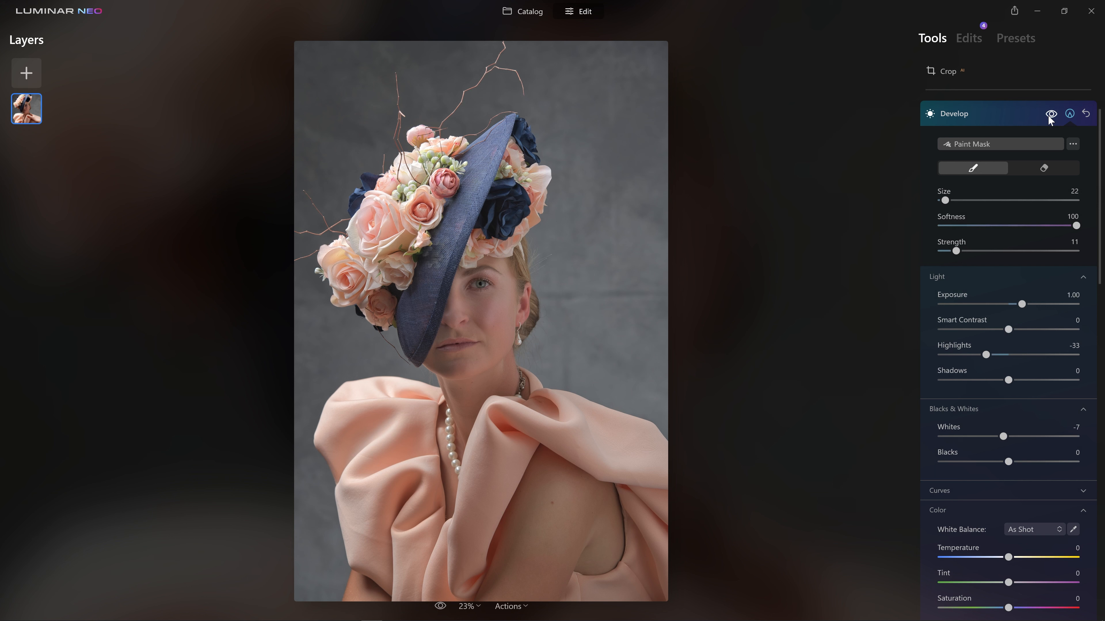
# Dodge the side of the face from the temple down to the jaw with mask brush Size 34.
pyautogui.press(']')
pyautogui.press(']')
pyautogui.press(']')
pyautogui.press(']')
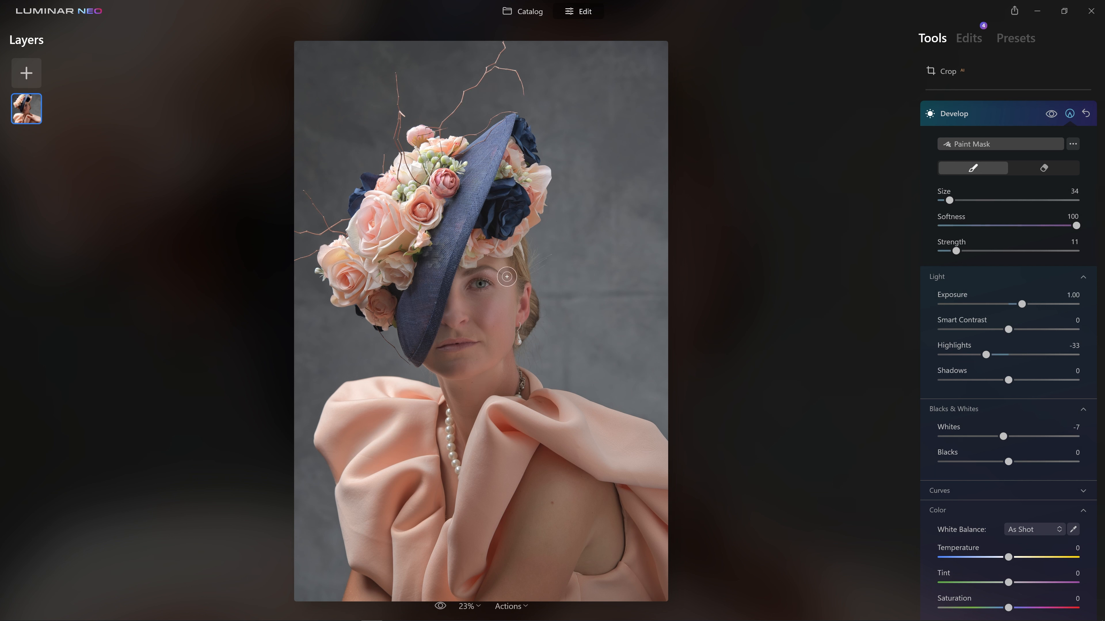
pyautogui.moveTo(504, 289)
pyautogui.mouseDown()
pyautogui.moveTo(495, 353)
pyautogui.moveTo(477, 378)
pyautogui.mouseUp()
# Reduce the mask brush Size to 10 for the mouth area, and compare the Develop brightening before and after.
pyautogui.press('[')
pyautogui.press('[')
pyautogui.press('[')
pyautogui.press('[')
pyautogui.press('[')
pyautogui.press('[')
pyautogui.press('[')
pyautogui.press('[')
pyautogui.rightClick(463, 364)
pyautogui.press('Escape')
pyautogui.rightClick(467, 350)
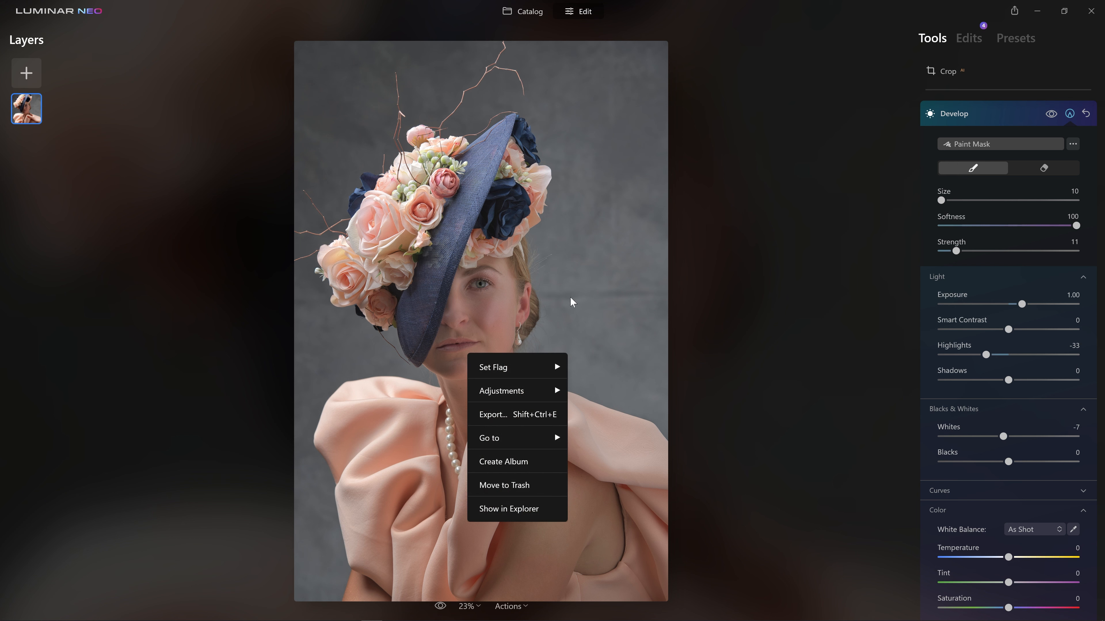
pyautogui.press('Escape')
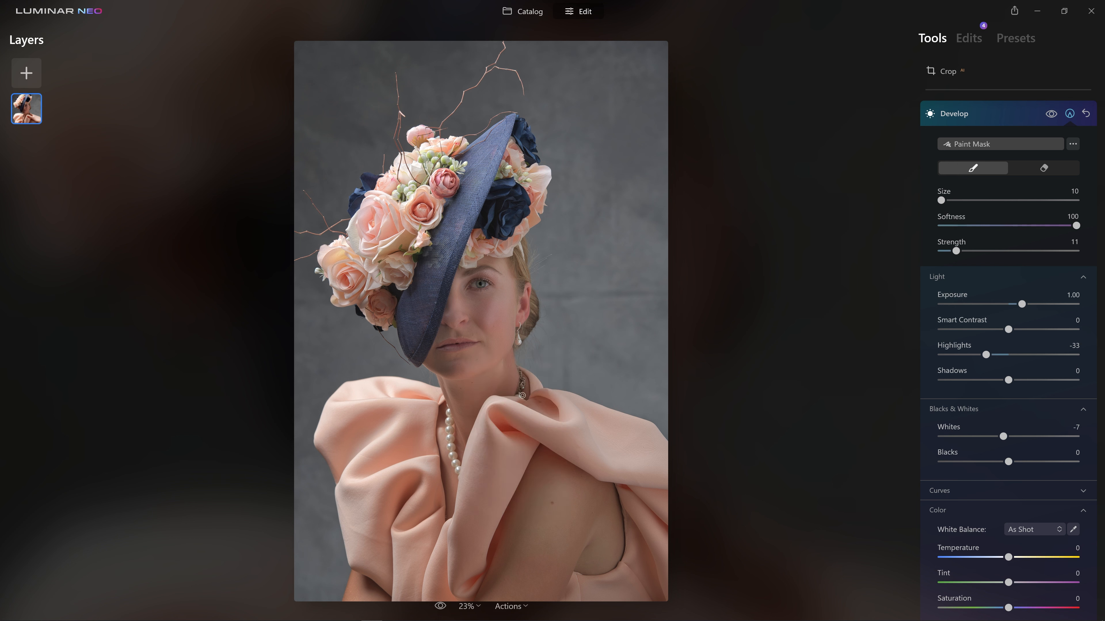
pyautogui.click(1051, 114)
pyautogui.click(1051, 114)
# Add another Develop adjustment with Exposure -1.41, Shadows 13 and Saturation -10, and check its effect.
pyautogui.click(1008, 118)
pyautogui.click(999, 118)
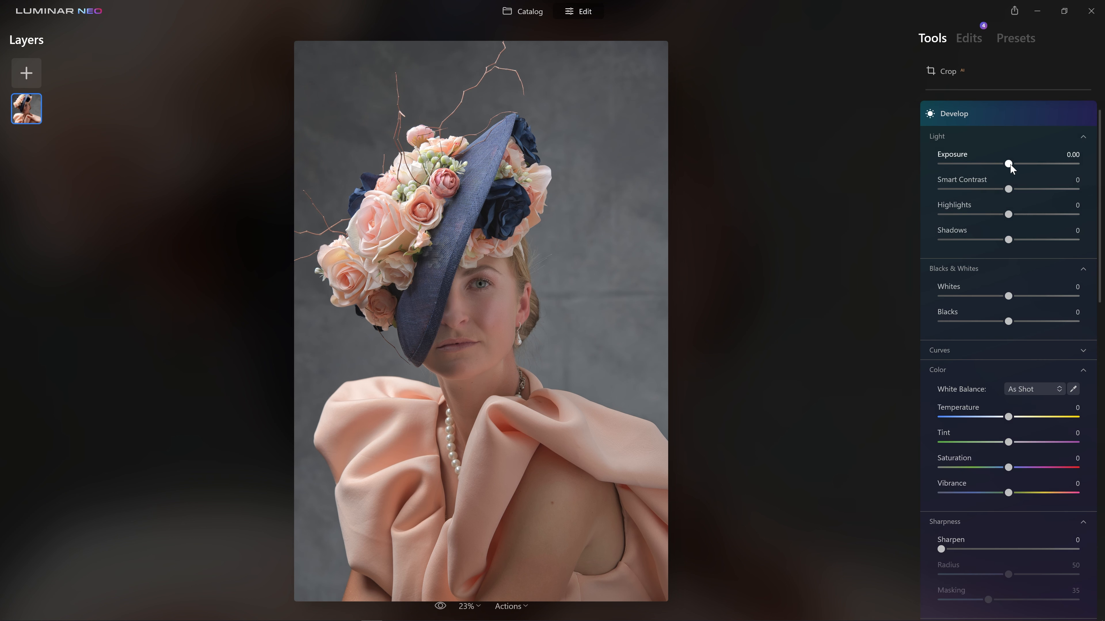
pyautogui.moveTo(997, 163); pyautogui.dragTo(991, 164)
pyautogui.moveTo(1008, 239)
pyautogui.mouseDown()
pyautogui.moveTo(1062, 251)
pyautogui.moveTo(1018, 242)
pyautogui.mouseUp()
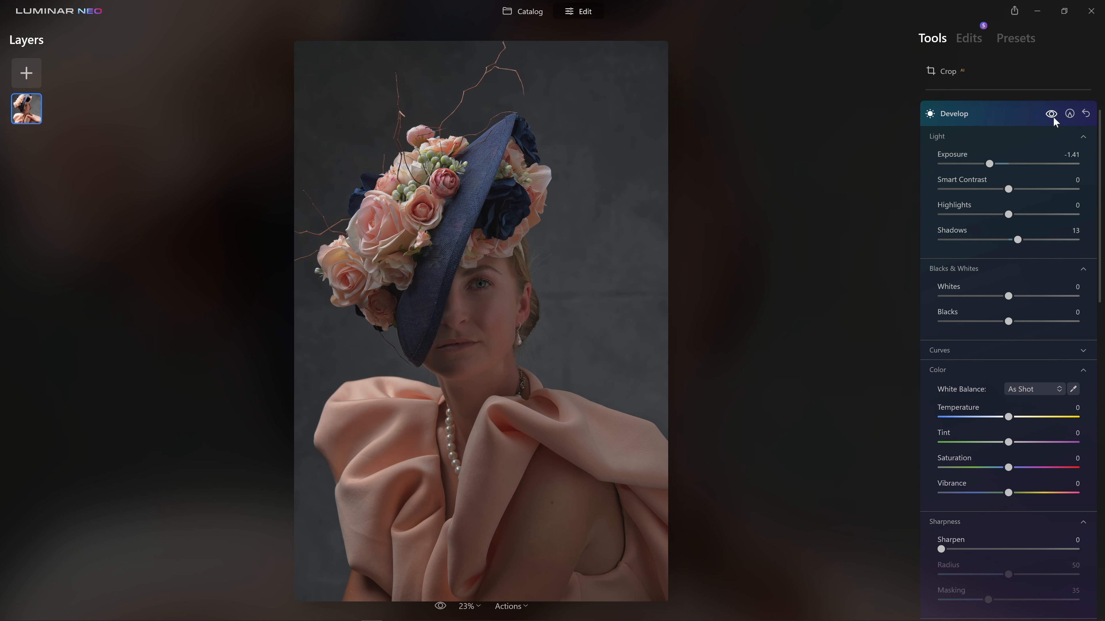
pyautogui.moveTo(1009, 470)
pyautogui.mouseDown()
pyautogui.moveTo(982, 470)
pyautogui.moveTo(1000, 472)
pyautogui.mouseUp()
pyautogui.click(1051, 114)
# Brush the darkening onto the background with mask brush Size 336 and Strength 12, and compare before and after.
pyautogui.click(1069, 114)
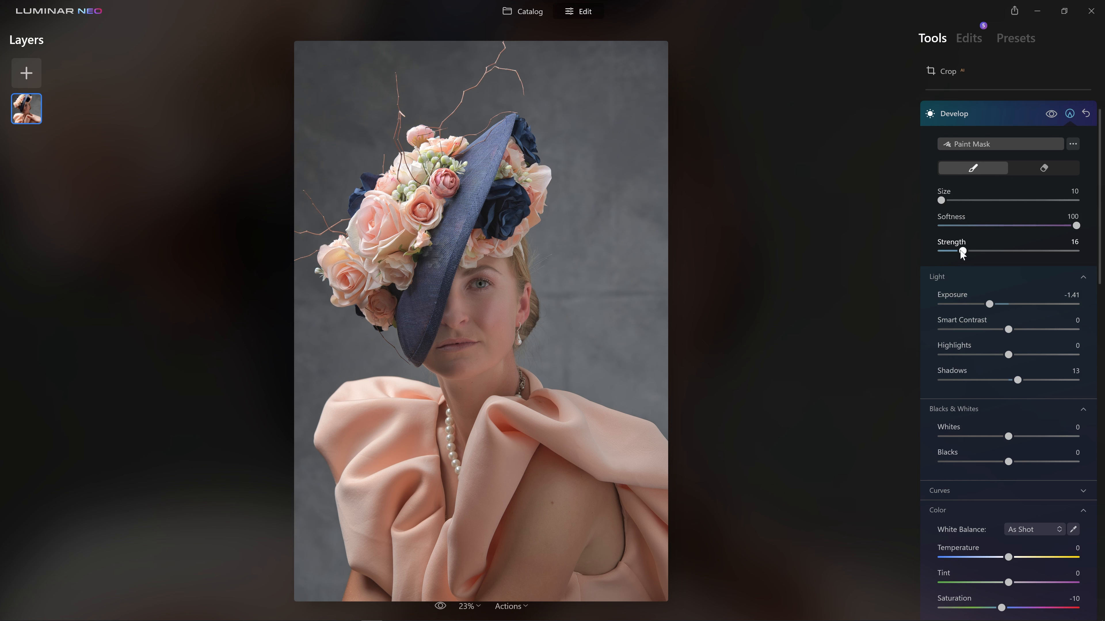
pyautogui.moveTo(960, 252); pyautogui.dragTo(957, 252)
pyautogui.scroll(10, 604, 323)
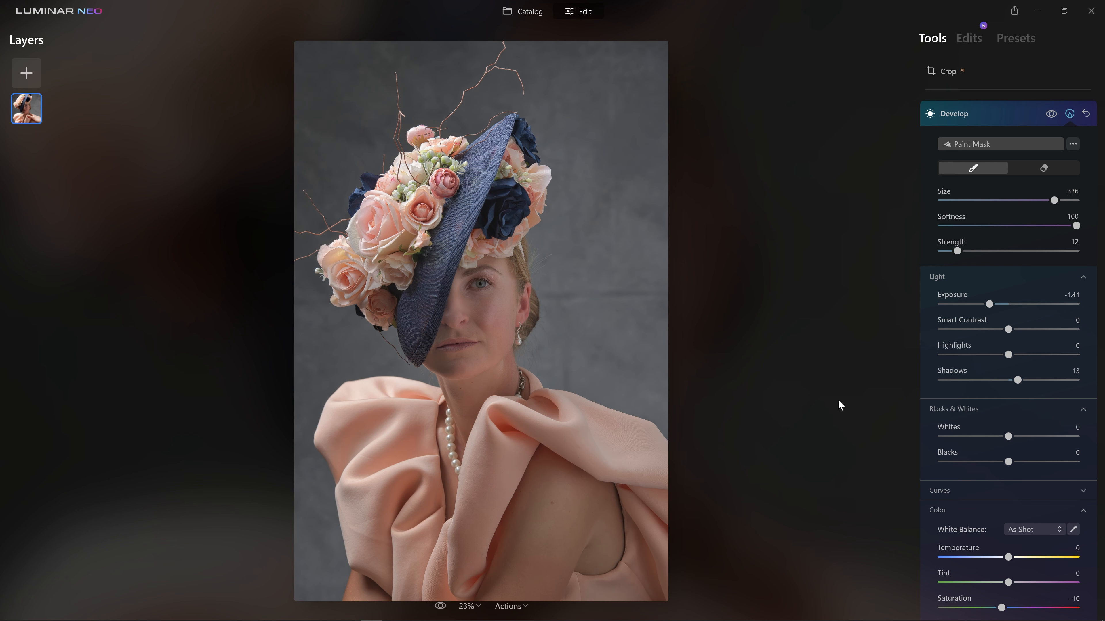
pyautogui.click(1051, 114)
pyautogui.click(1051, 114)
pyautogui.click(1051, 114)
pyautogui.click(1052, 113)
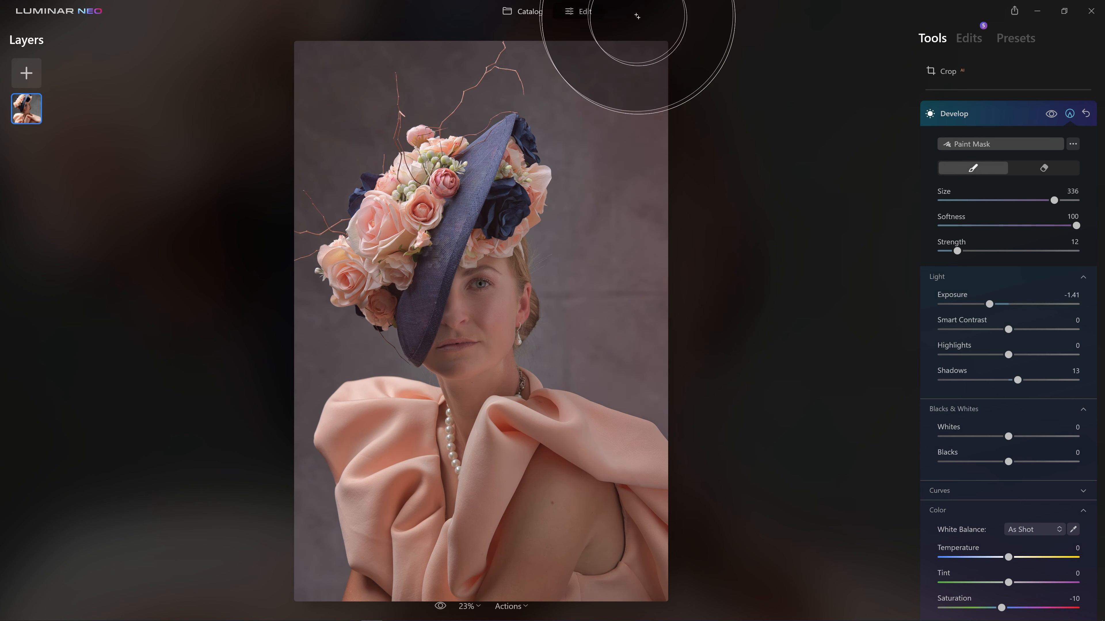
# Darken the photo's outer edges and lower part, raising the mask brush Strength to 22, and compare before and after.
pyautogui.scroll(1, 622, 524)
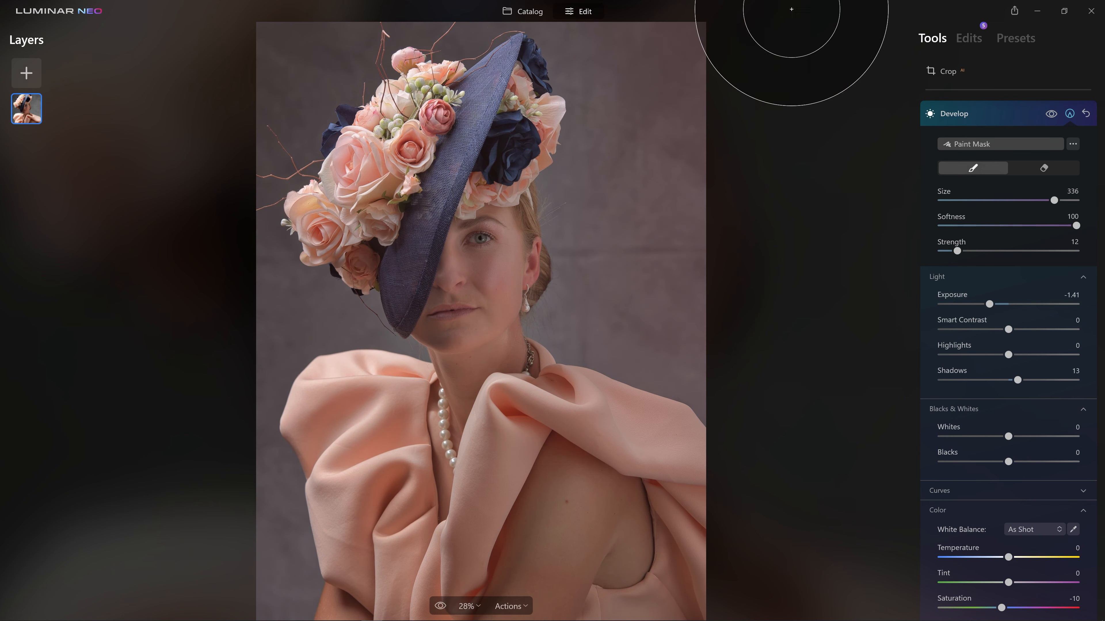
pyautogui.scroll(-1, 582, 360)
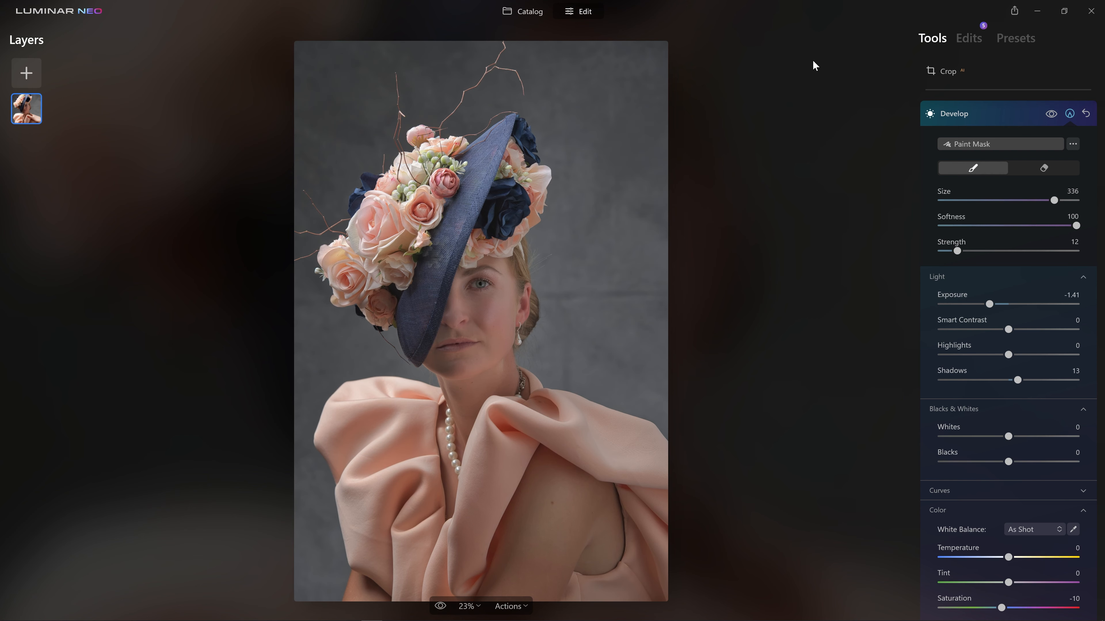
pyautogui.moveTo(319, 57)
pyautogui.mouseDown()
pyautogui.moveTo(342, 148)
pyautogui.moveTo(339, 306)
pyautogui.moveTo(312, 381)
pyautogui.moveTo(331, 450)
pyautogui.moveTo(289, 578)
pyautogui.mouseUp()
pyautogui.click(969, 250)
pyautogui.moveTo(633, 407)
pyautogui.mouseDown()
pyautogui.moveTo(537, 24)
pyautogui.moveTo(303, 173)
pyautogui.moveTo(301, 384)
pyautogui.mouseUp()
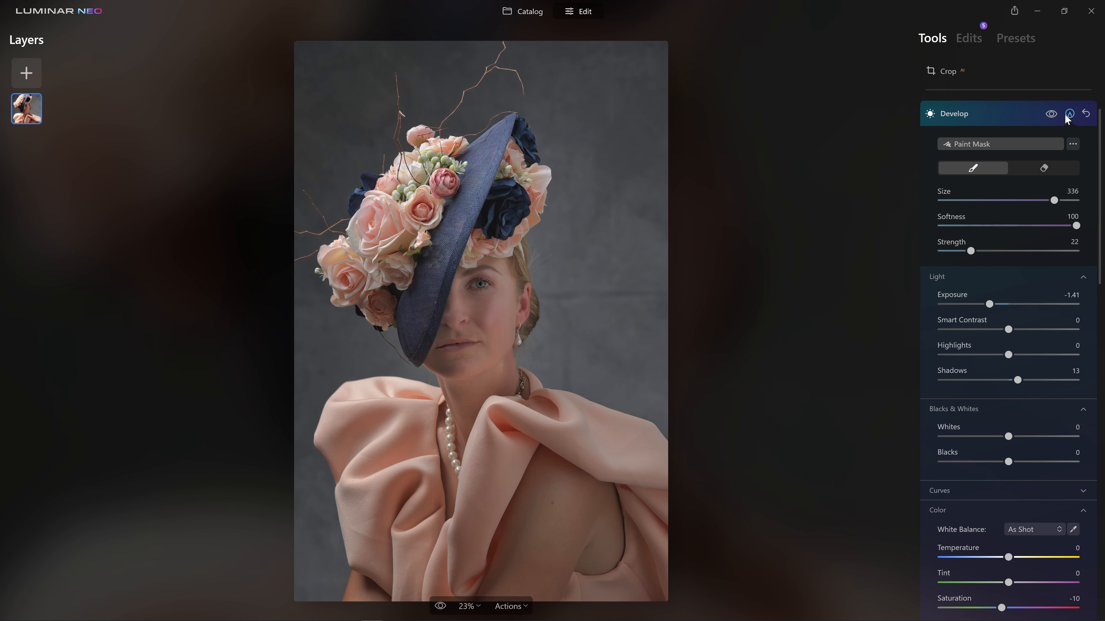
pyautogui.click(1051, 114)
pyautogui.click(1051, 114)
pyautogui.click(1051, 114)
pyautogui.click(1051, 114)
# Burn along the jawline below the ear at 100% zoom with mask brush Size 12 and Strength 16.
pyautogui.scroll(6, 435, 307)
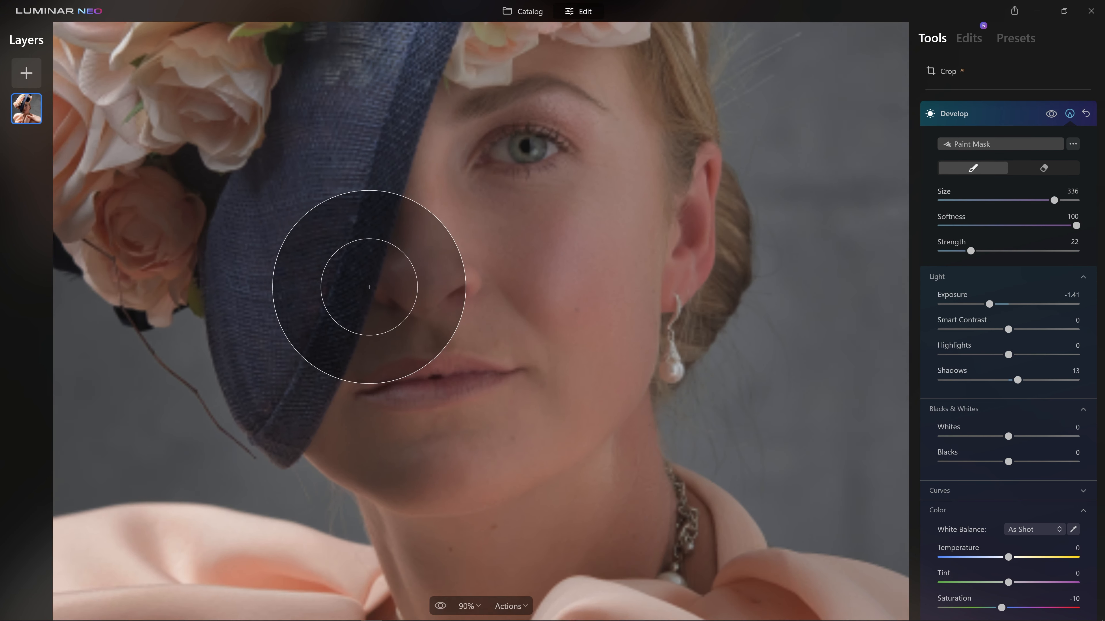
pyautogui.scroll(4, 369, 287)
pyautogui.scroll(-3, 363, 279)
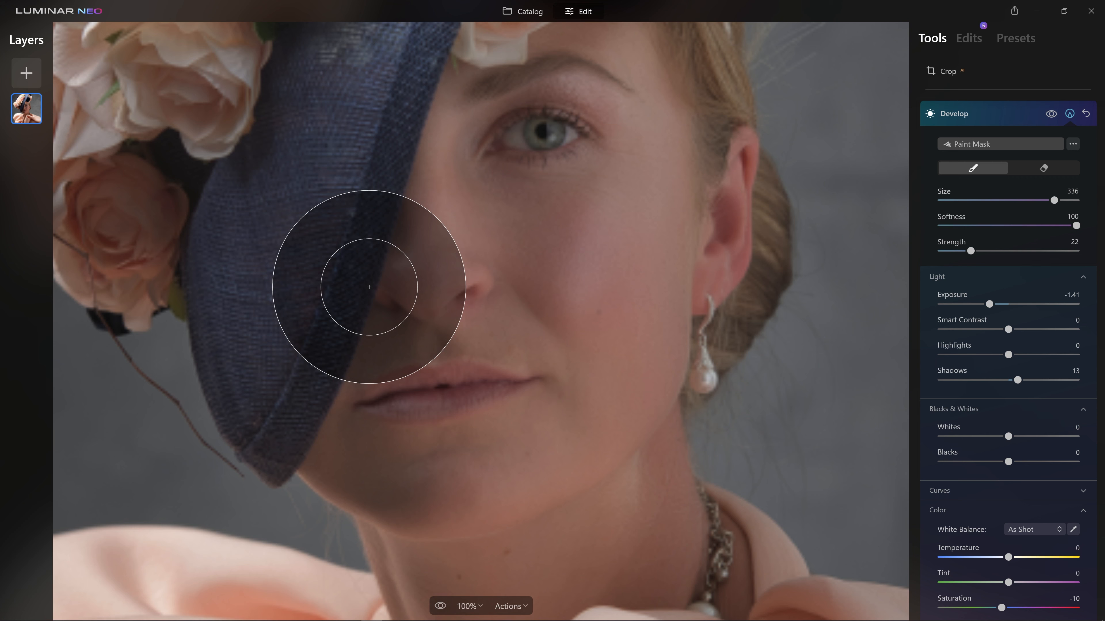
pyautogui.click(962, 253)
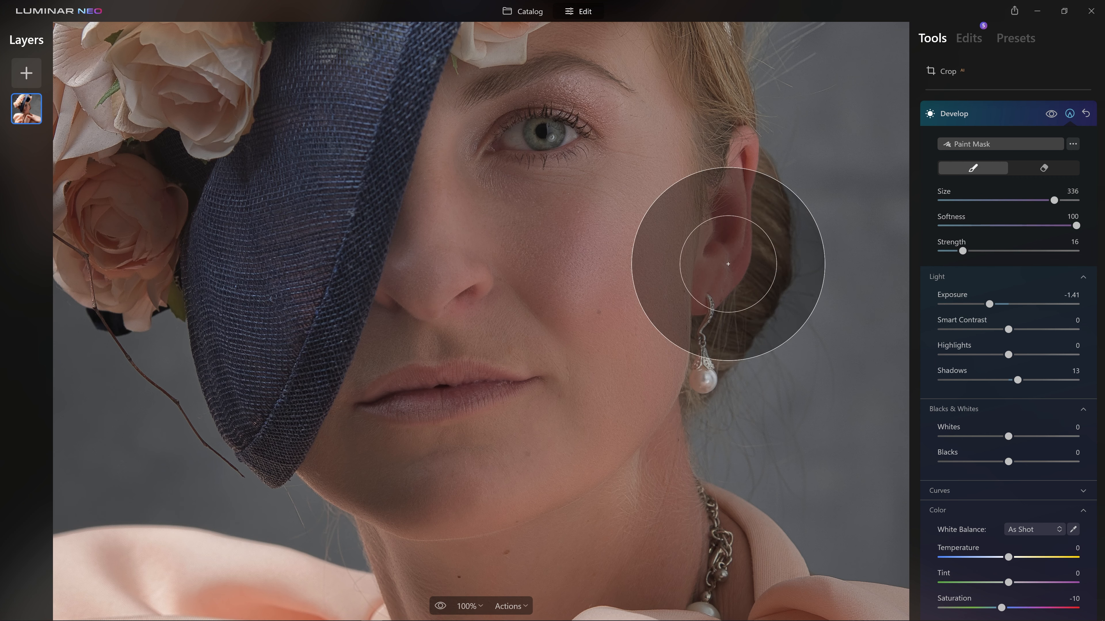
pyautogui.press('[')
pyautogui.press('[')
pyautogui.press('[')
pyautogui.press('[')
pyautogui.press('[')
pyautogui.press('[')
pyautogui.press('[')
pyautogui.press('[')
pyautogui.press('[')
pyautogui.press('[')
pyautogui.press('[')
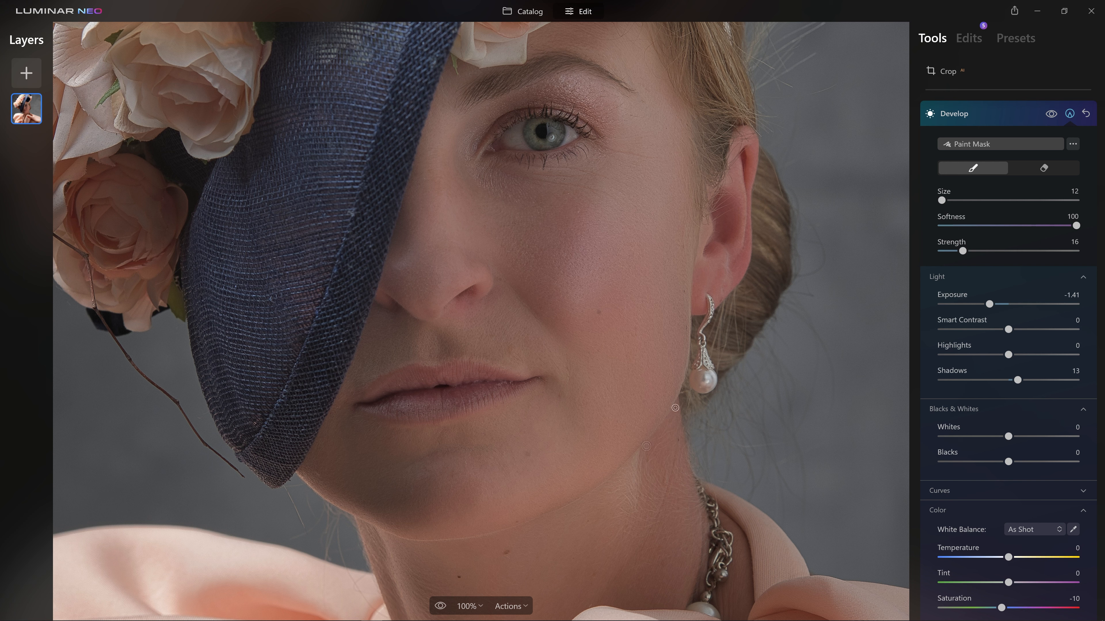
pyautogui.moveTo(674, 411); pyautogui.dragTo(643, 454)
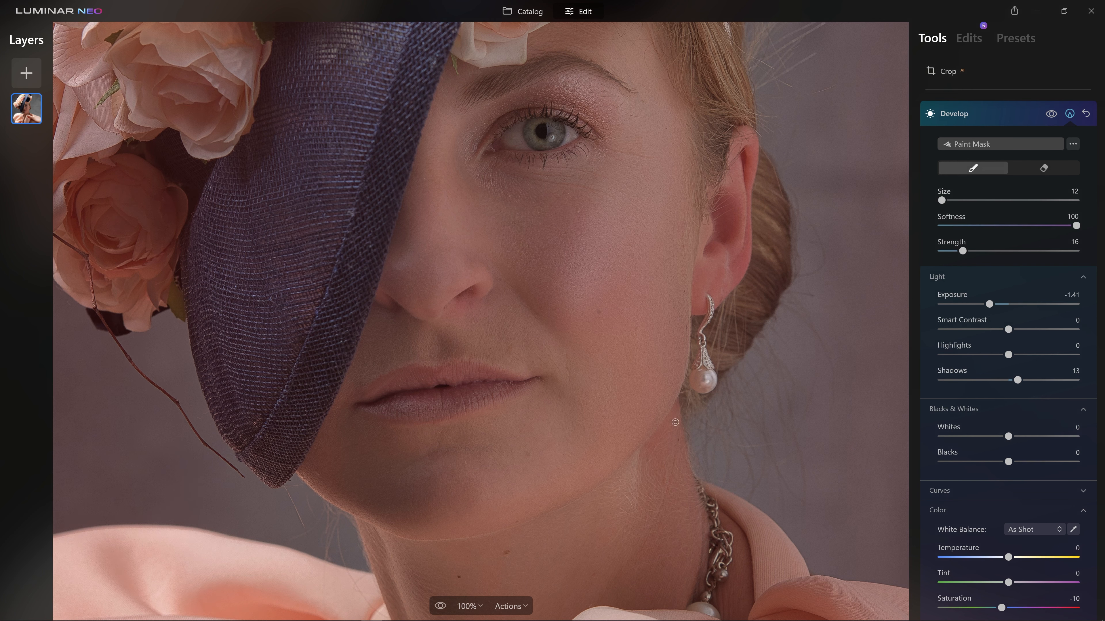
# Burn the shaded neck below the jawline with mask brush Strength 16, reducing the Size from 84 to 12 for the neck's edge.
pyautogui.press(']')
pyautogui.press(']')
pyautogui.press(']')
pyautogui.press(']')
pyautogui.press(']')
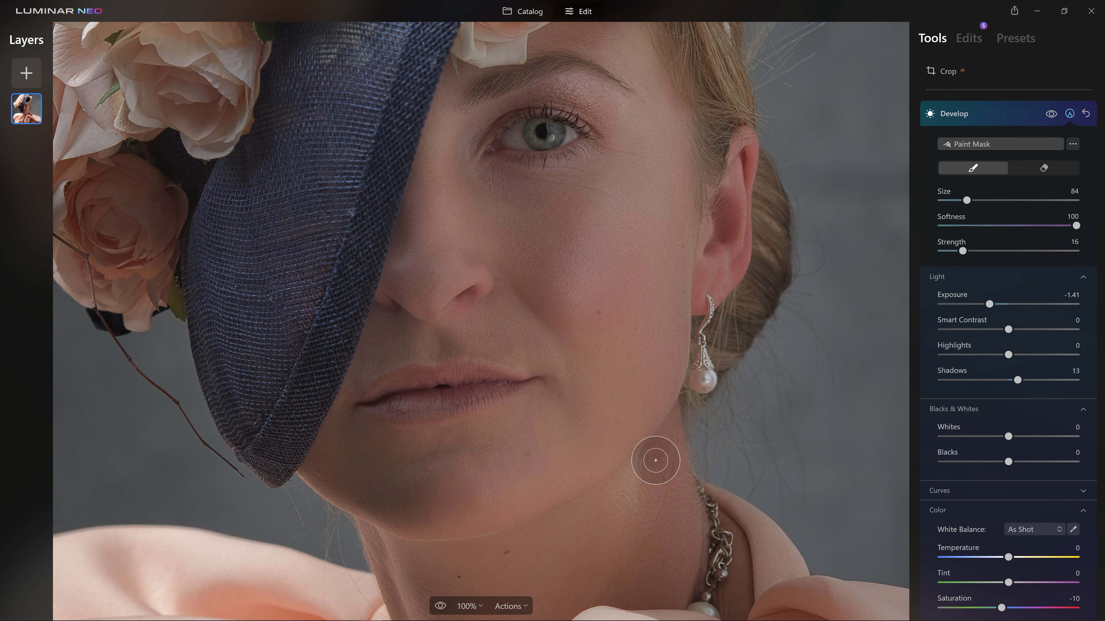
pyautogui.moveTo(667, 424)
pyautogui.mouseDown()
pyautogui.moveTo(648, 468)
pyautogui.moveTo(658, 449)
pyautogui.moveTo(647, 601)
pyautogui.moveTo(682, 525)
pyautogui.moveTo(684, 462)
pyautogui.moveTo(672, 443)
pyautogui.moveTo(687, 557)
pyautogui.mouseUp()
pyautogui.press('[')
pyautogui.press('[')
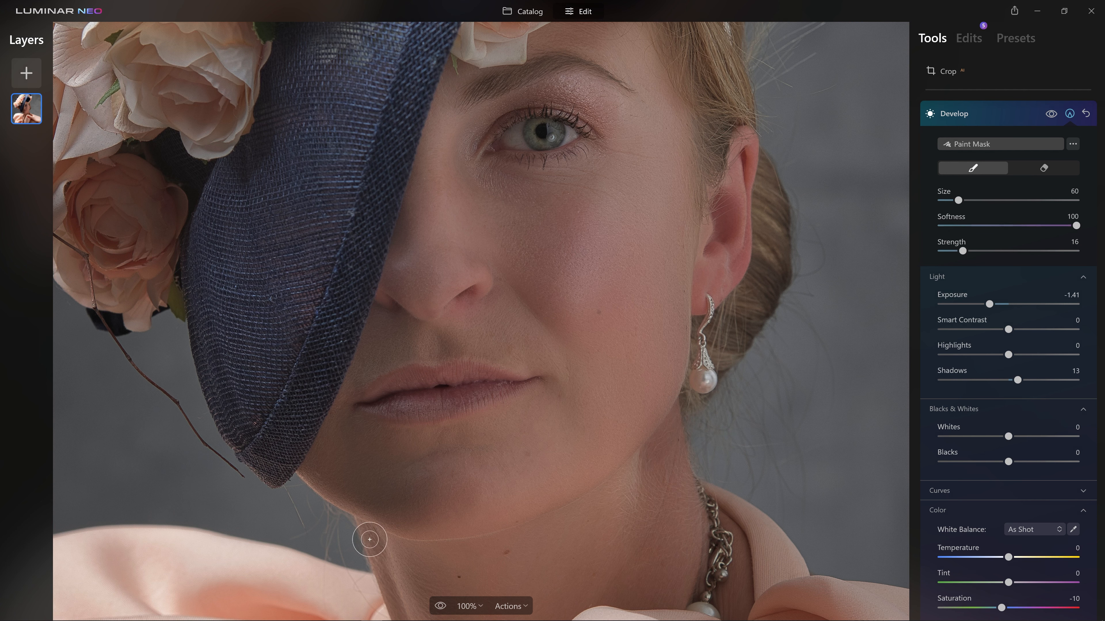
pyautogui.press('[')
pyautogui.press('[')
pyautogui.press('[')
pyautogui.press('[')
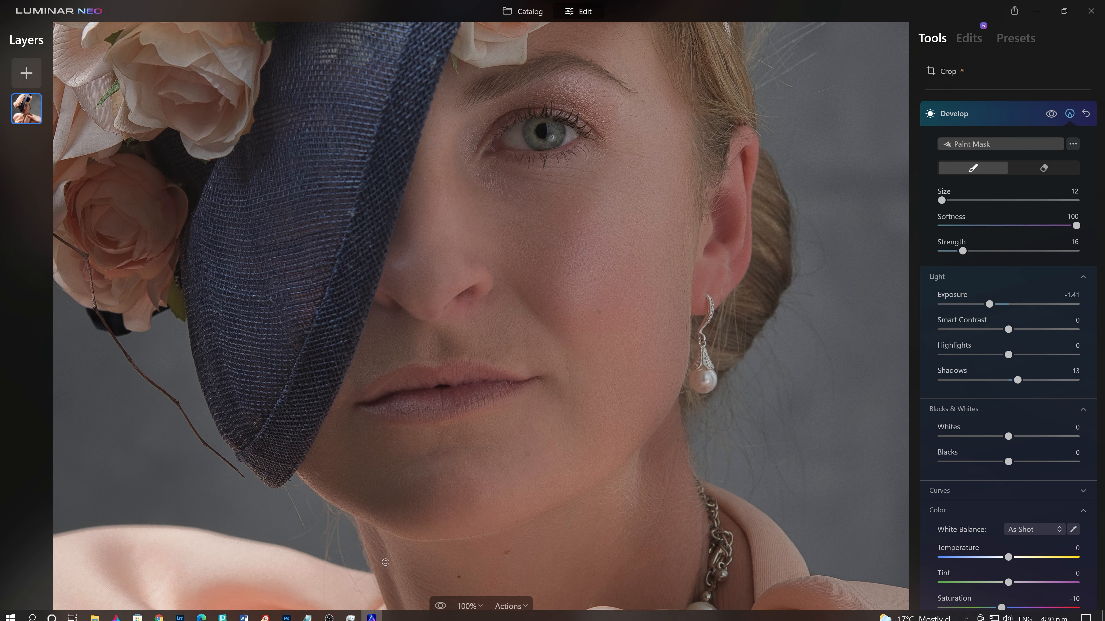
# Burn along the lower lip's edge with mask brush Size 10, and enlarge it to 22 for the mouth corner.
pyautogui.press(']')
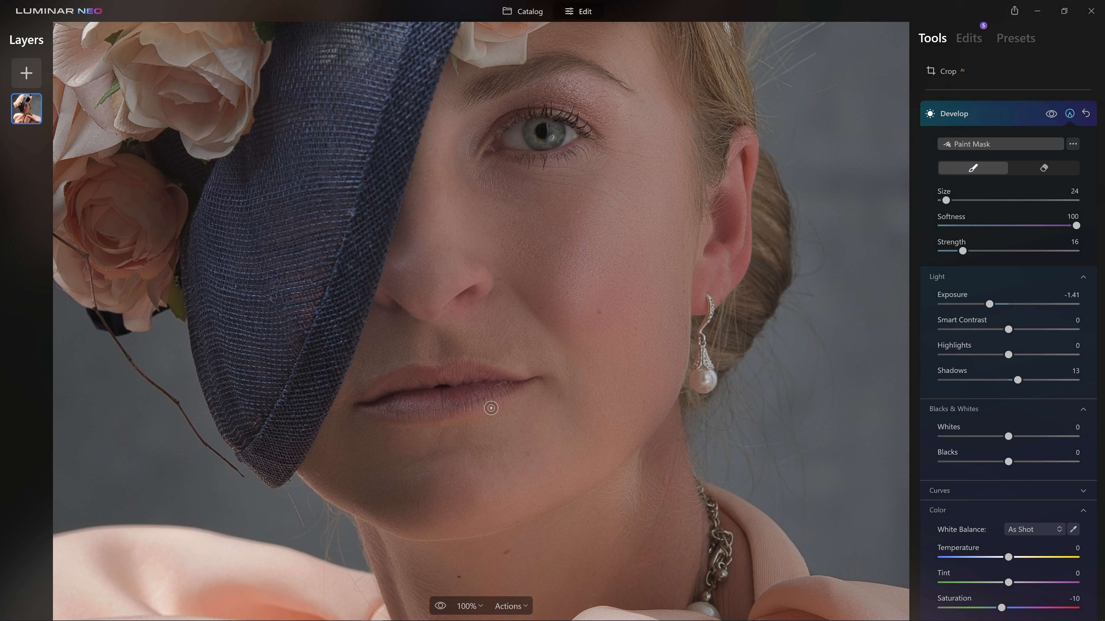
pyautogui.press('[')
pyautogui.moveTo(392, 419); pyautogui.dragTo(408, 420)
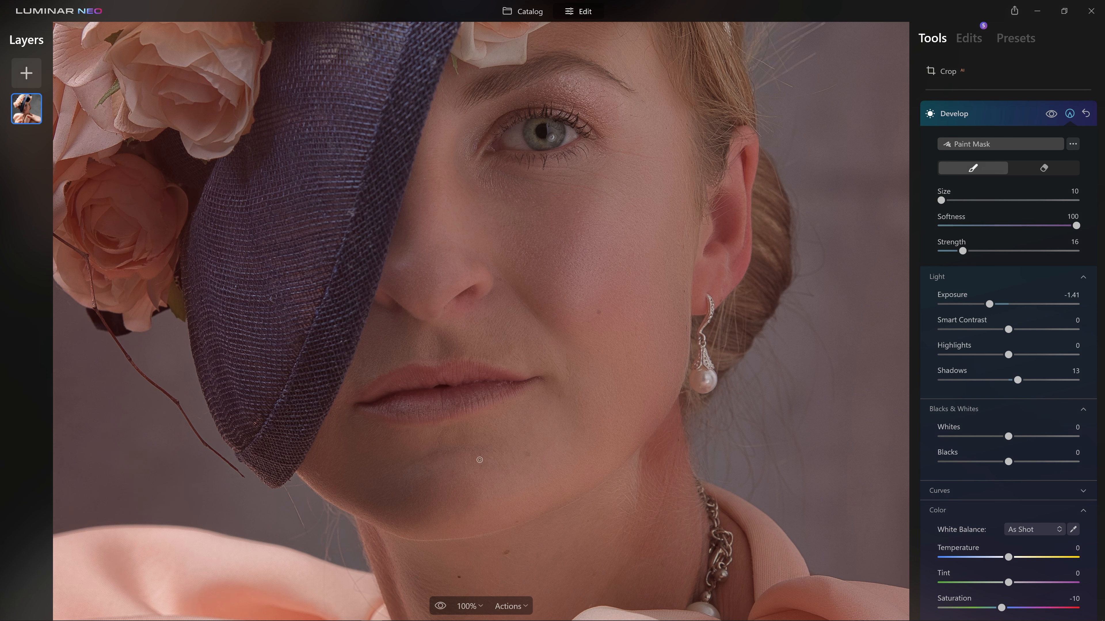
pyautogui.moveTo(486, 408)
pyautogui.mouseDown()
pyautogui.moveTo(526, 385)
pyautogui.moveTo(476, 430)
pyautogui.moveTo(469, 414)
pyautogui.moveTo(446, 417)
pyautogui.moveTo(516, 391)
pyautogui.mouseUp()
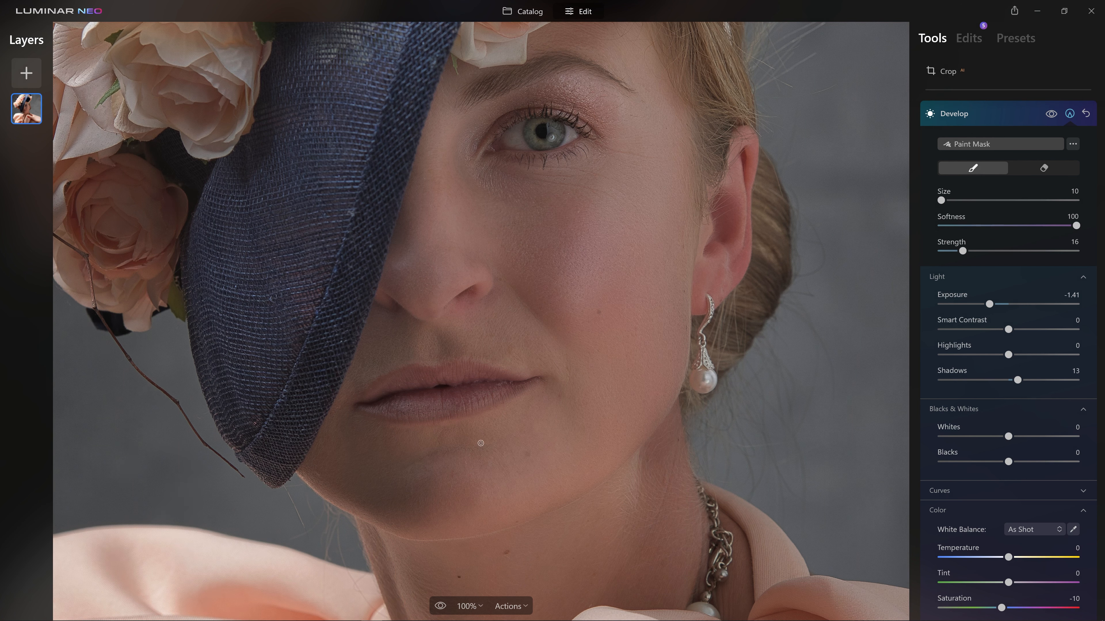
pyautogui.press(']')
pyautogui.press(']')
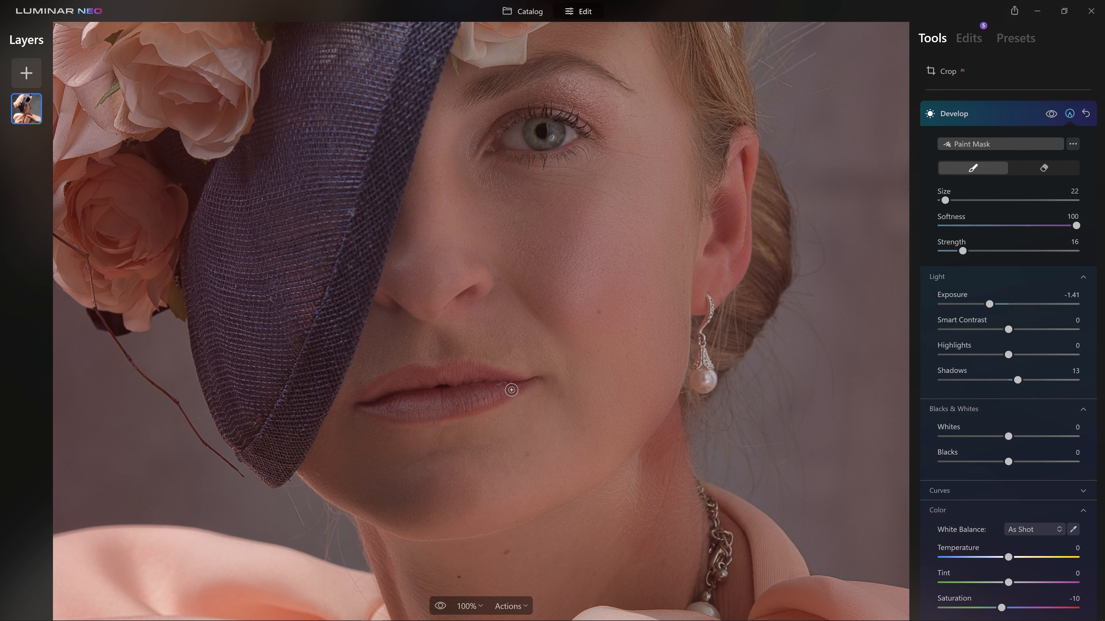
# Burn the upper lip's contour with mask brush Size 10, and go over the lip with Size 22.
pyautogui.press('[')
pyautogui.press('[')
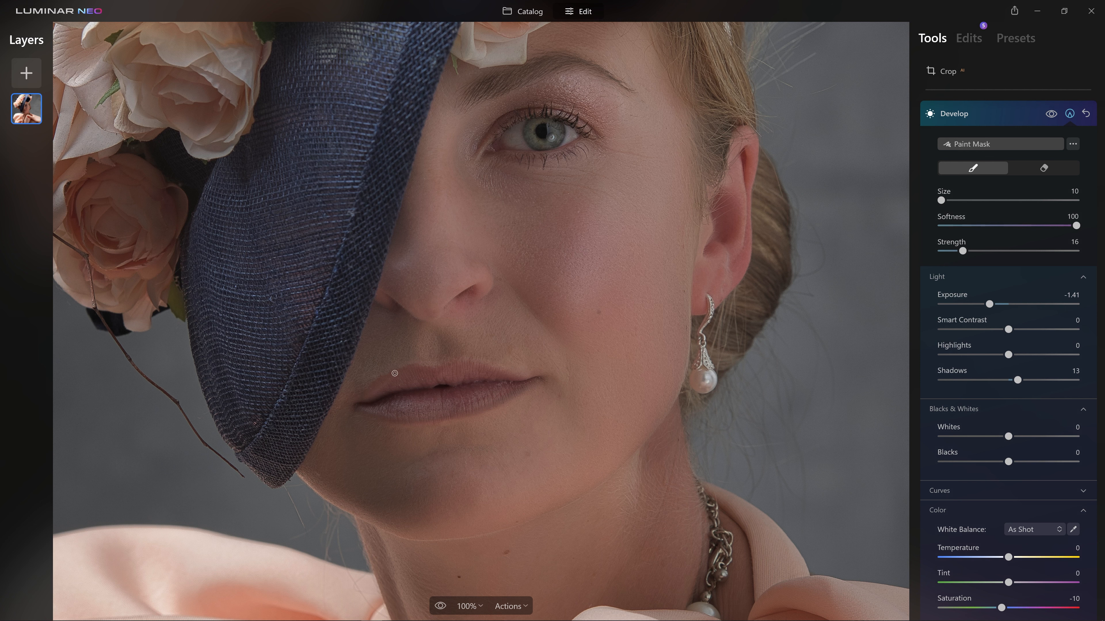
pyautogui.moveTo(394, 373); pyautogui.dragTo(413, 368)
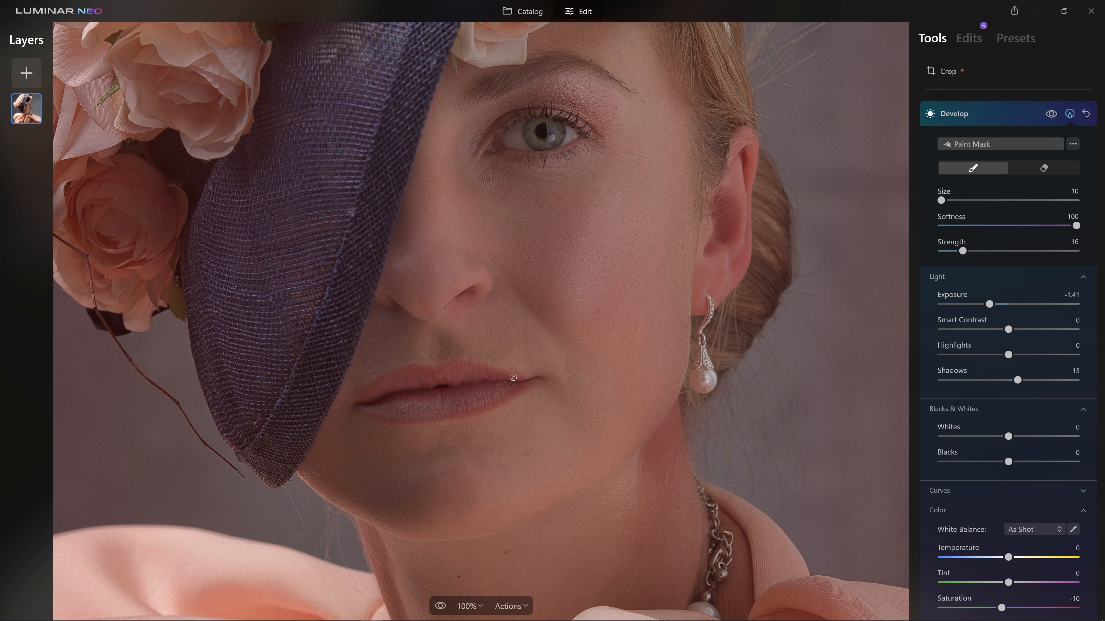
pyautogui.press(']')
pyautogui.press(']')
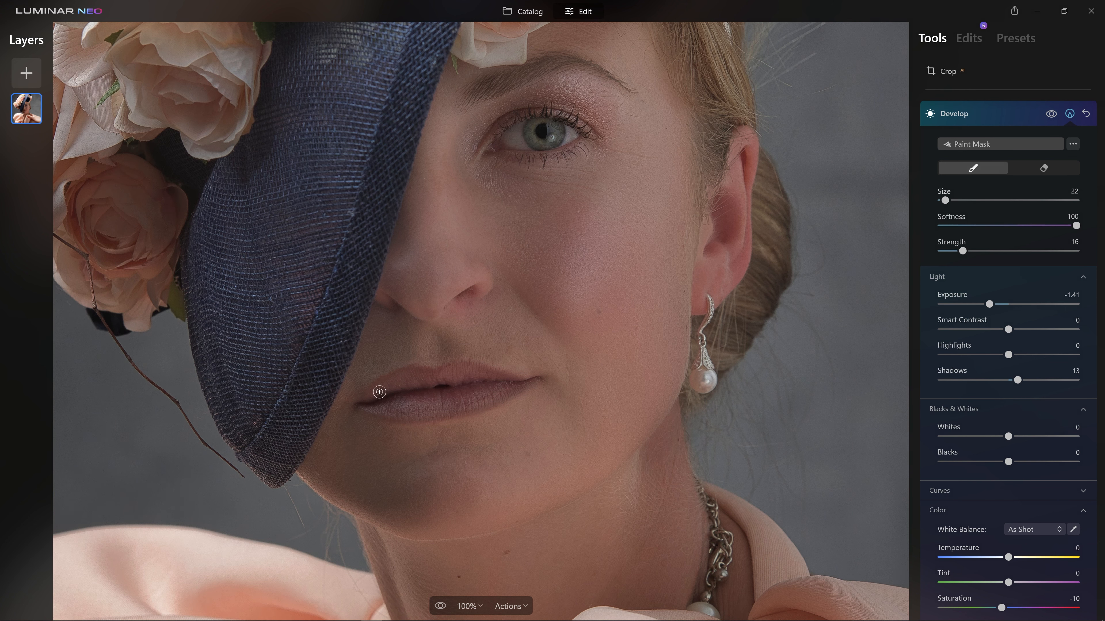
pyautogui.moveTo(441, 374)
pyautogui.mouseDown()
pyautogui.moveTo(502, 375)
pyautogui.moveTo(551, 393)
pyautogui.mouseUp()
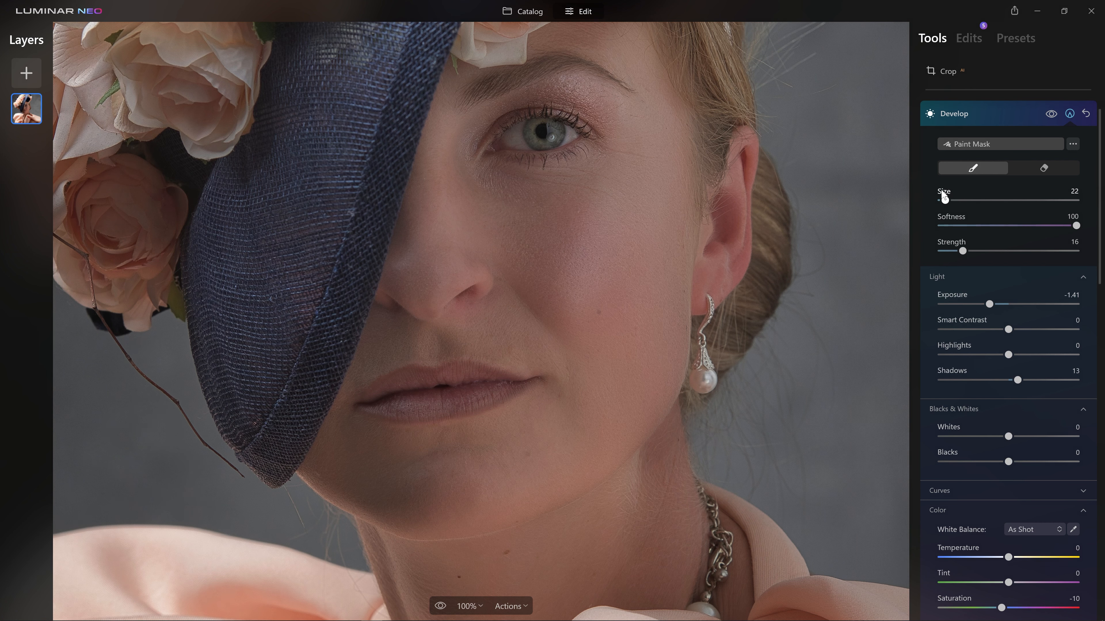
# Reopen the mask of the Develop edit with Exposure 1.00 and dodge the lower lip with brush Size 10 and Strength 16.
pyautogui.click(973, 45)
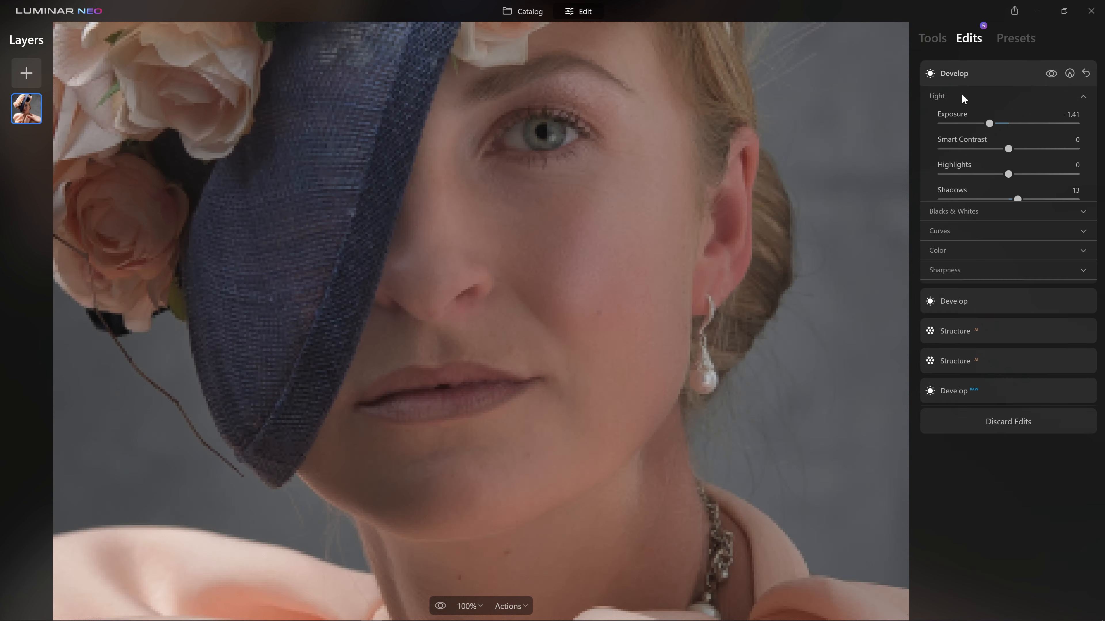
pyautogui.click(965, 356)
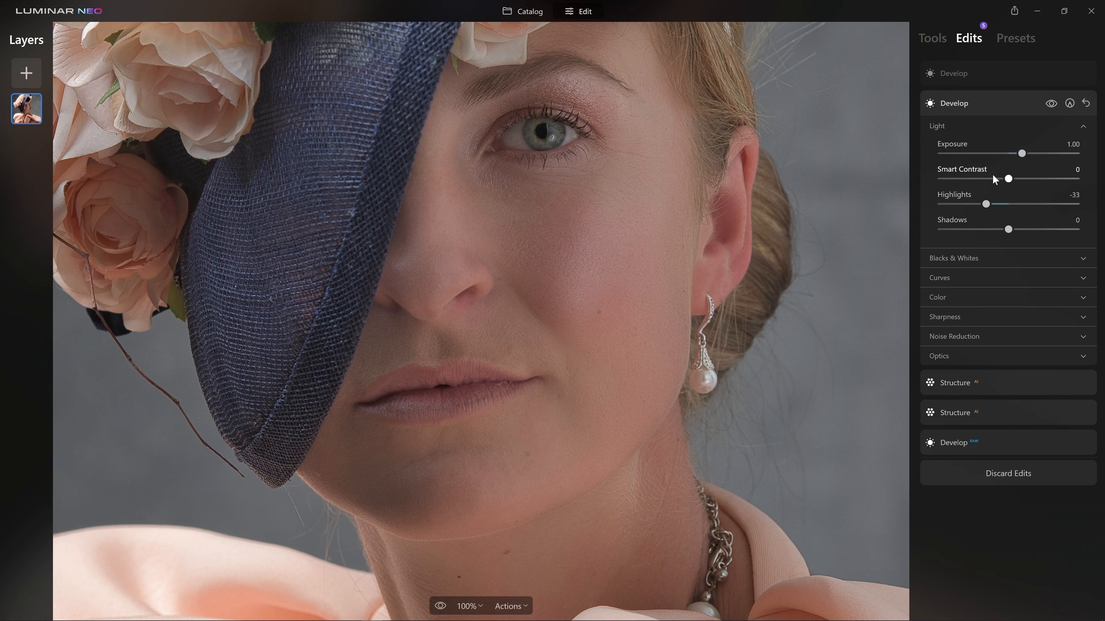
pyautogui.click(1069, 103)
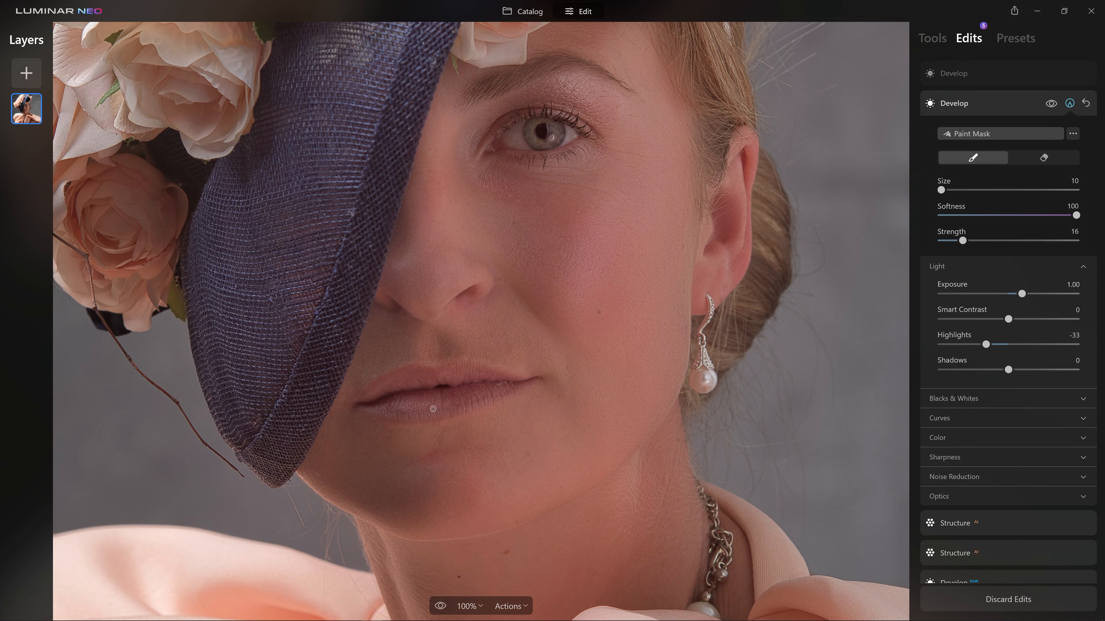
pyautogui.click(995, 73)
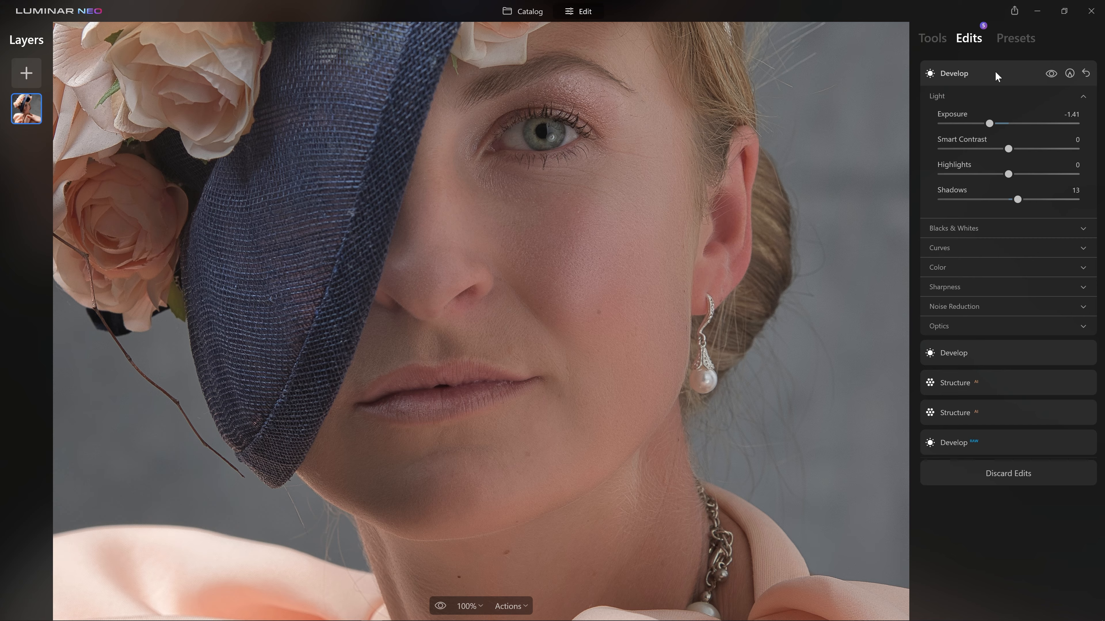
pyautogui.click(995, 71)
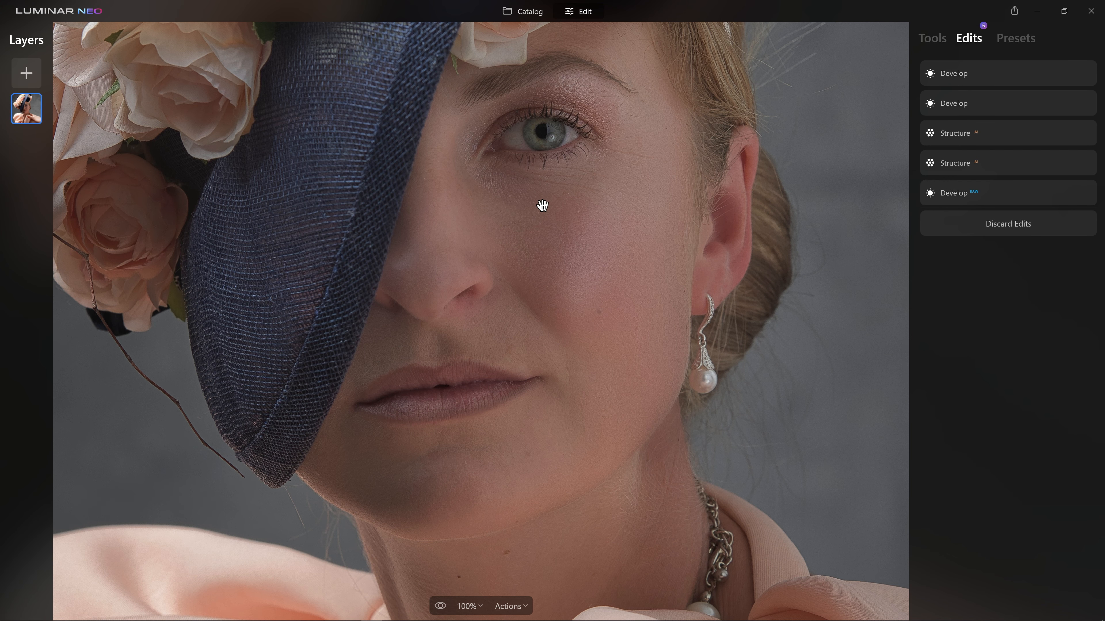
# Dodge the horizontal background wrinkle beside the head in the Exposure 1.00 Develop mask at Size 10, Strength 7, and touch up with the Size 22 eraser.
pyautogui.click(468, 607)
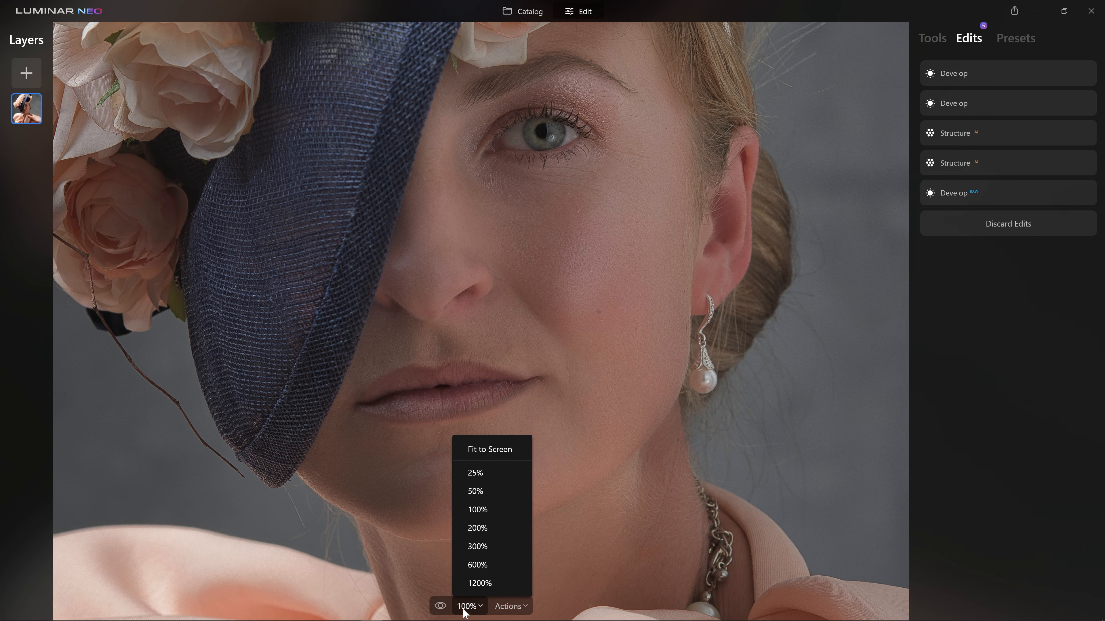
pyautogui.click(480, 448)
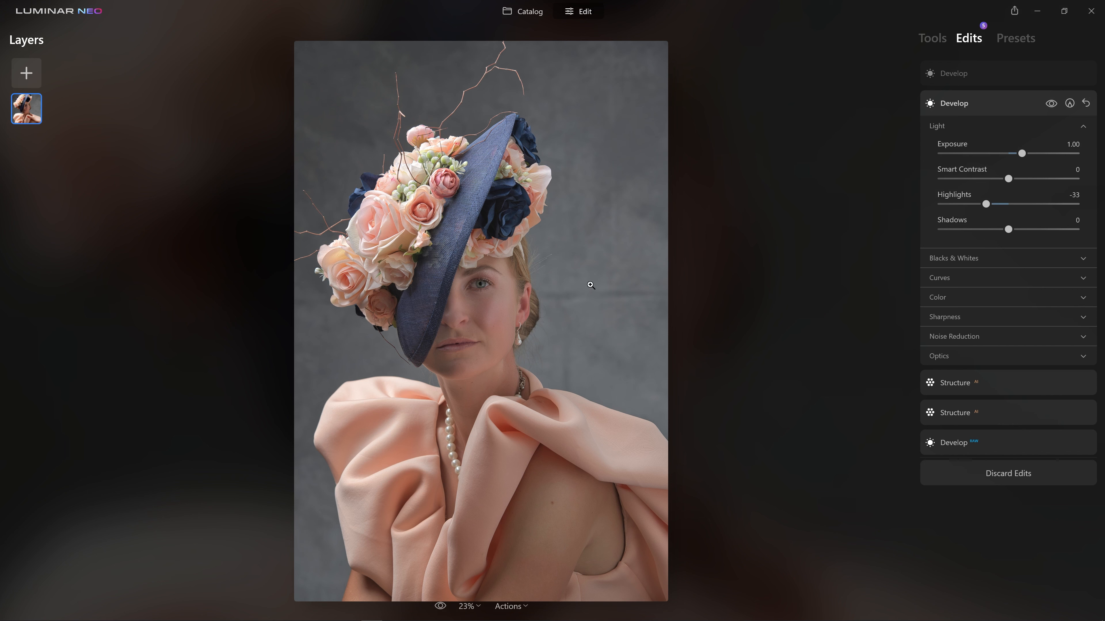
pyautogui.click(1069, 103)
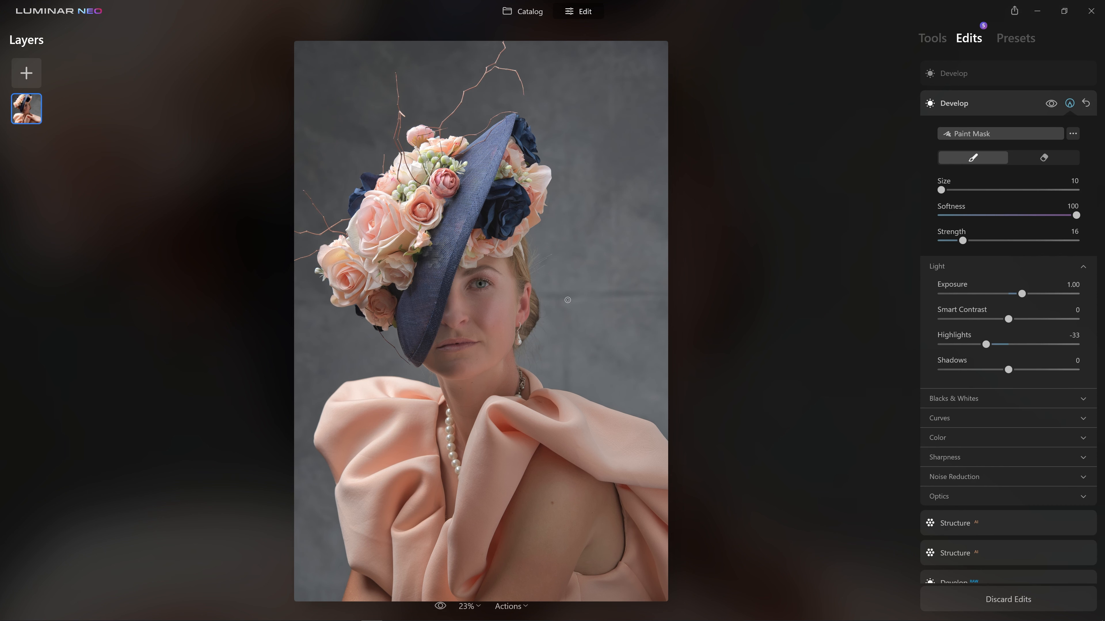
pyautogui.moveTo(573, 297)
pyautogui.mouseDown()
pyautogui.moveTo(535, 298)
pyautogui.moveTo(568, 298)
pyautogui.moveTo(565, 306)
pyautogui.moveTo(647, 294)
pyautogui.mouseUp()
pyautogui.scroll(3, 565, 364)
pyautogui.moveTo(963, 240); pyautogui.dragTo(950, 243)
pyautogui.scroll(-3, 568, 370)
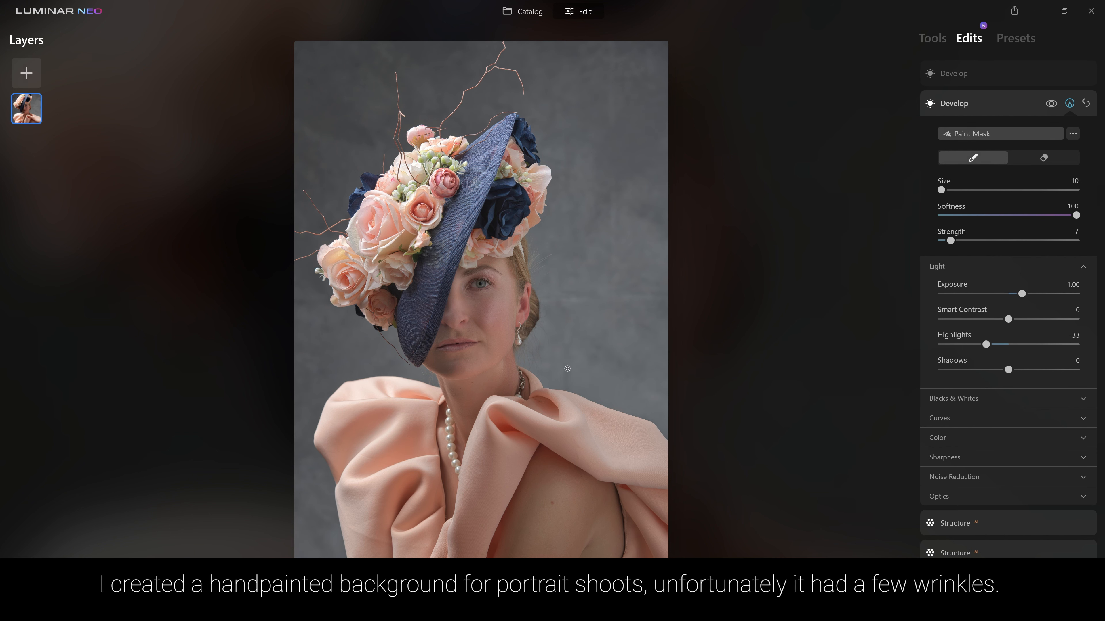
pyautogui.rightClick(601, 292)
pyautogui.click(592, 295)
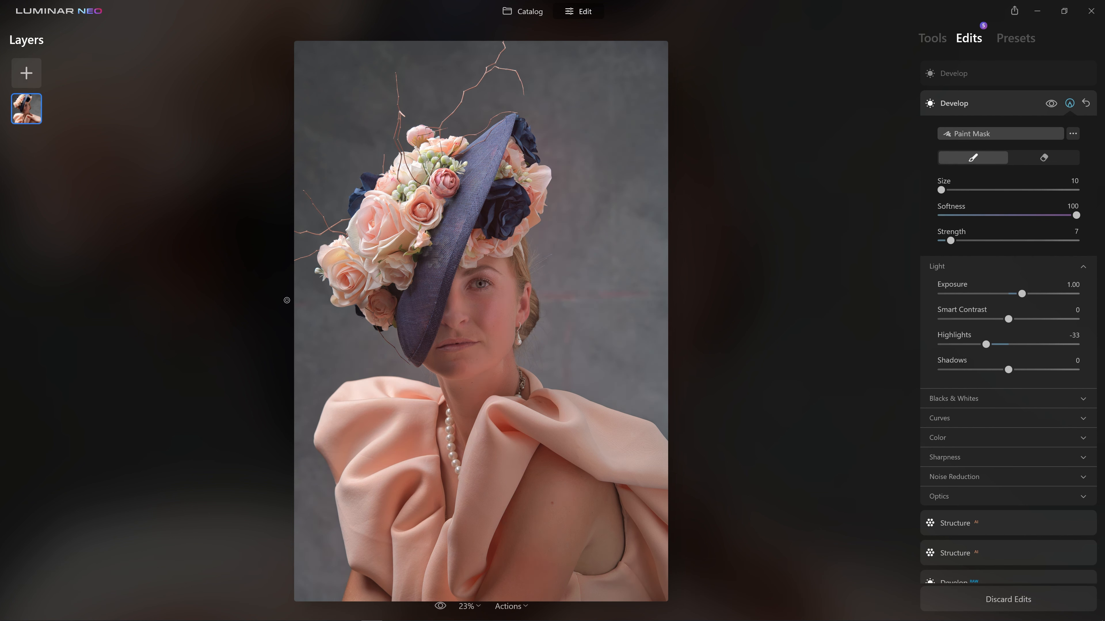
pyautogui.click(1043, 158)
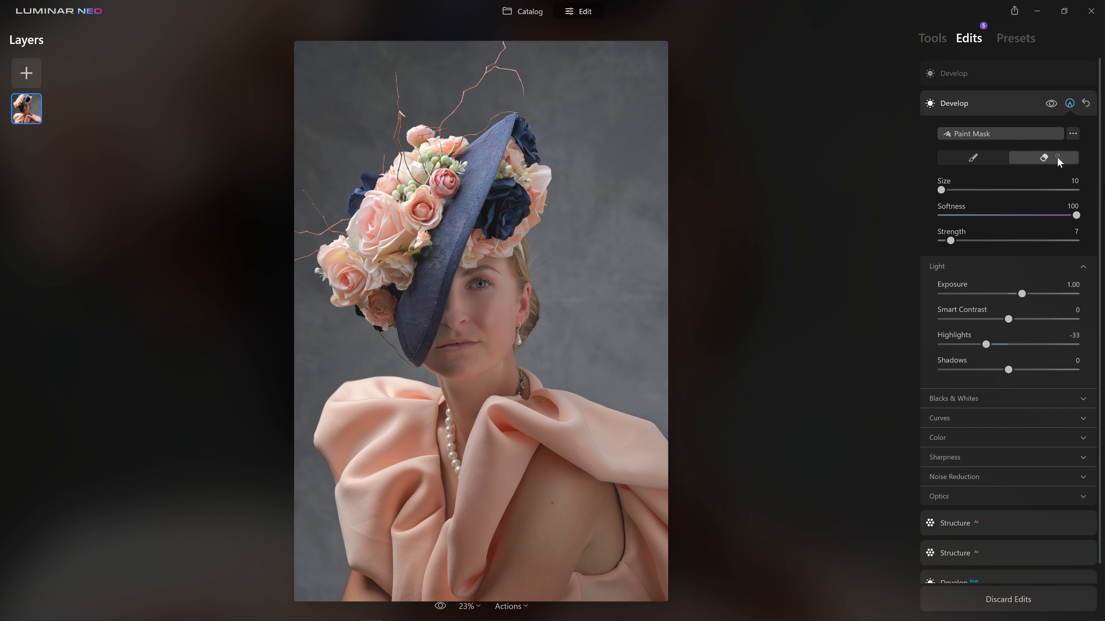
pyautogui.press(']')
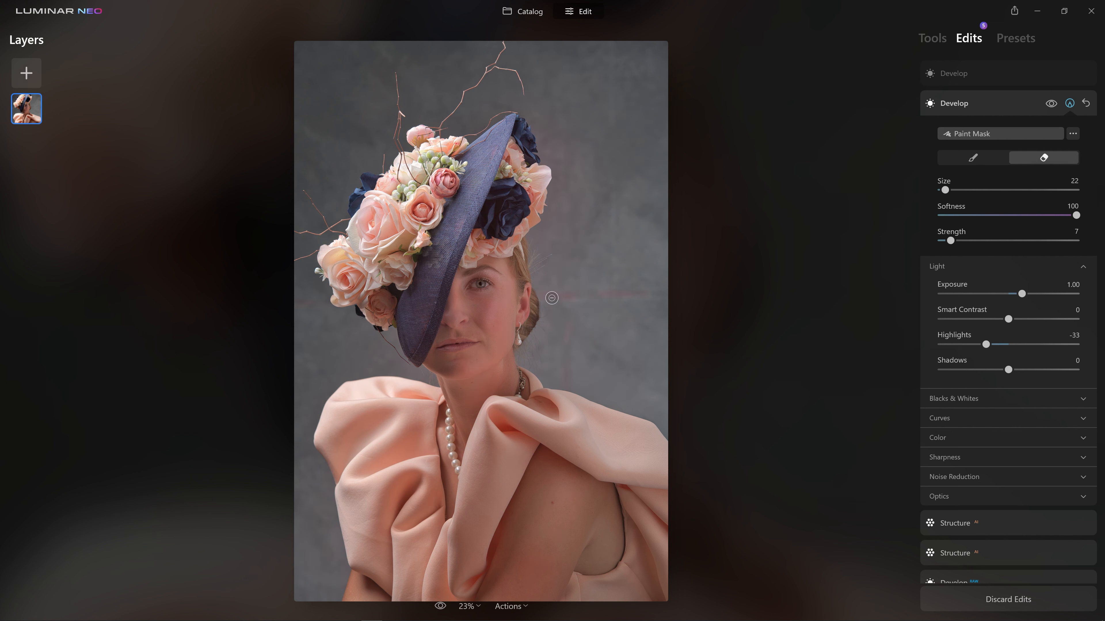
# Burn the light creases in the background beside the hat and face in the Exposure -1.41 Develop mask with Size 10 and Strength 7.
pyautogui.click(969, 73)
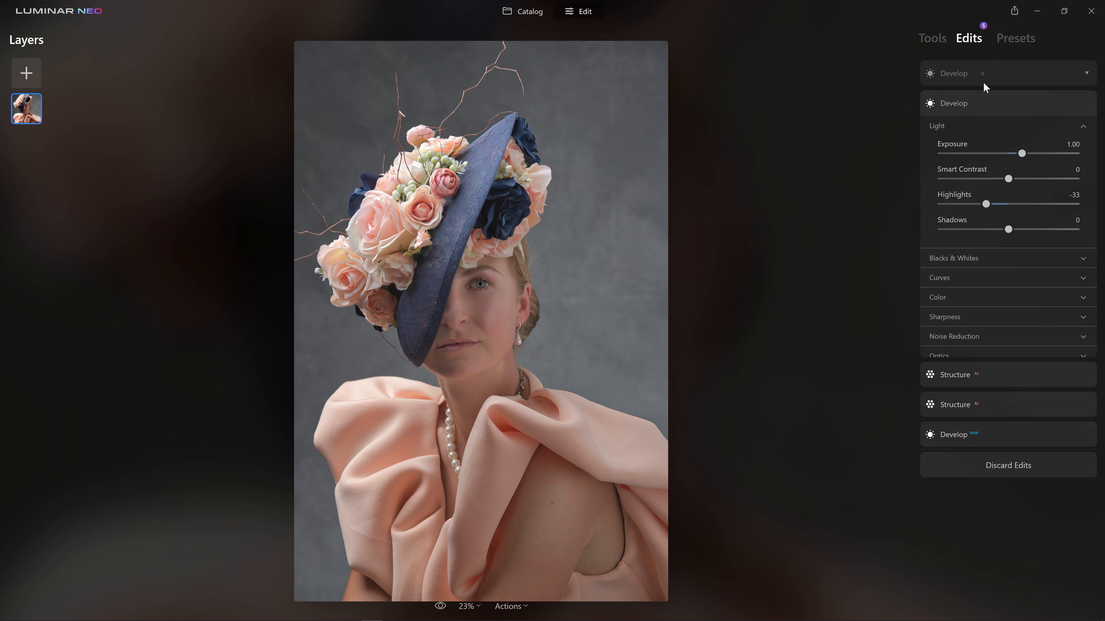
pyautogui.click(1069, 73)
pyautogui.press('[')
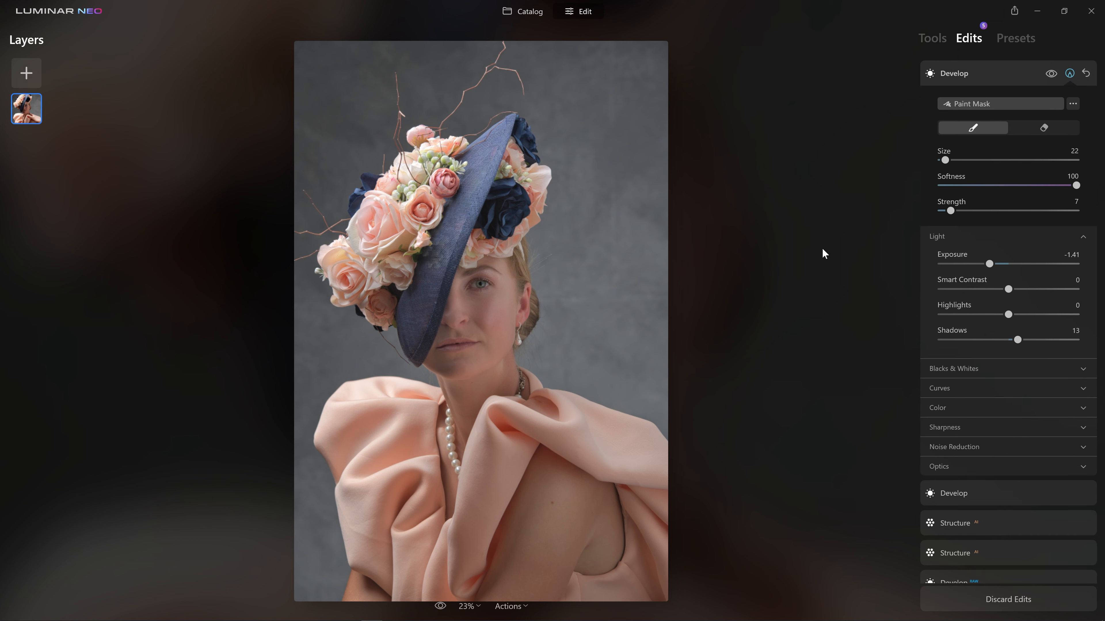
pyautogui.moveTo(622, 298)
pyautogui.mouseDown()
pyautogui.moveTo(678, 301)
pyautogui.moveTo(669, 320)
pyautogui.mouseUp()
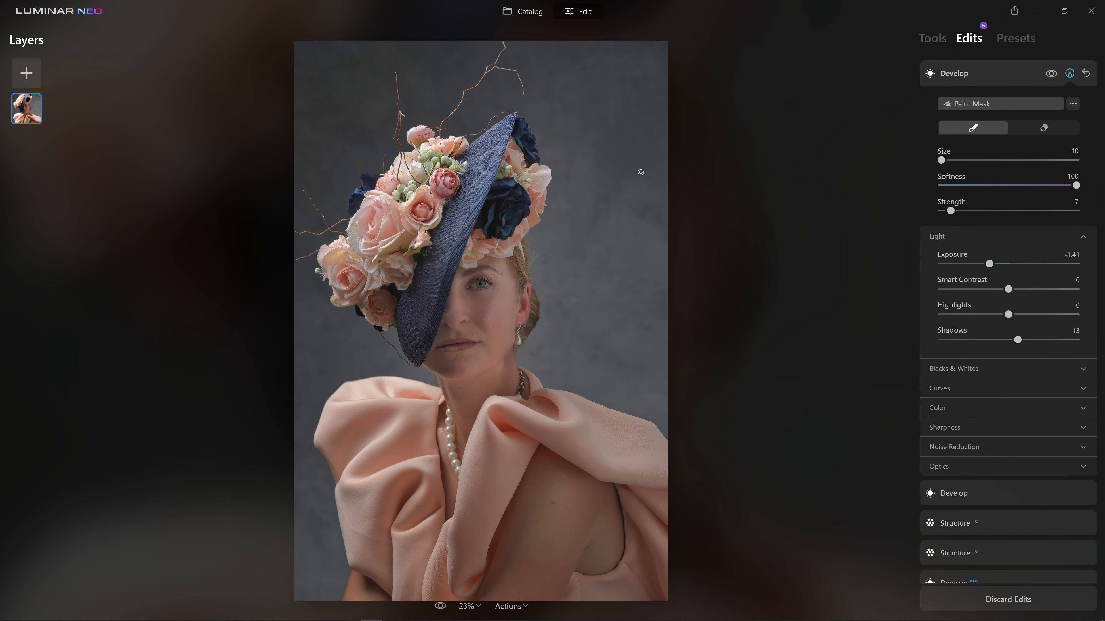
pyautogui.moveTo(611, 190); pyautogui.dragTo(611, 220)
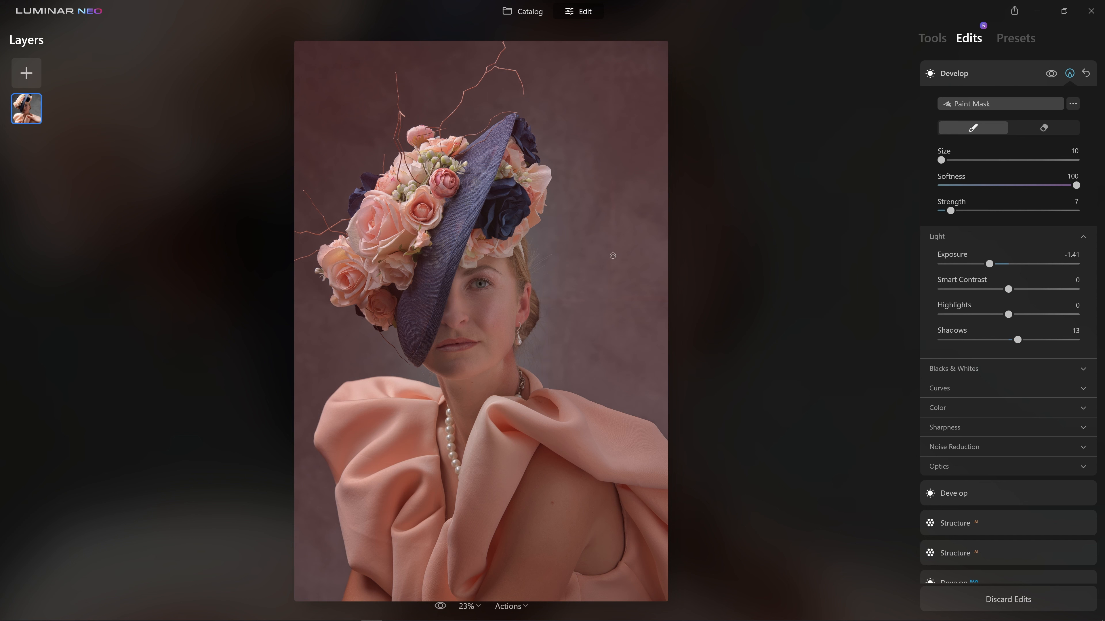
pyautogui.moveTo(617, 262); pyautogui.dragTo(616, 285)
pyautogui.moveTo(612, 41); pyautogui.dragTo(612, 53)
pyautogui.moveTo(613, 114); pyautogui.dragTo(660, 111)
pyautogui.moveTo(611, 43); pyautogui.dragTo(619, 151)
pyautogui.moveTo(613, 219); pyautogui.dragTo(634, 214)
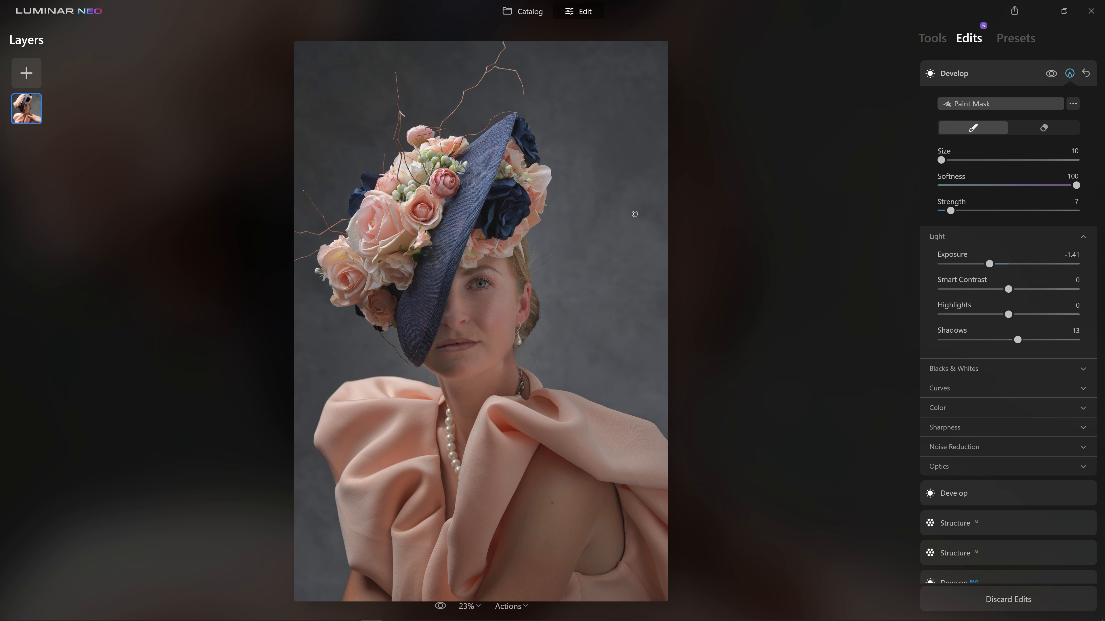
pyautogui.click(1011, 78)
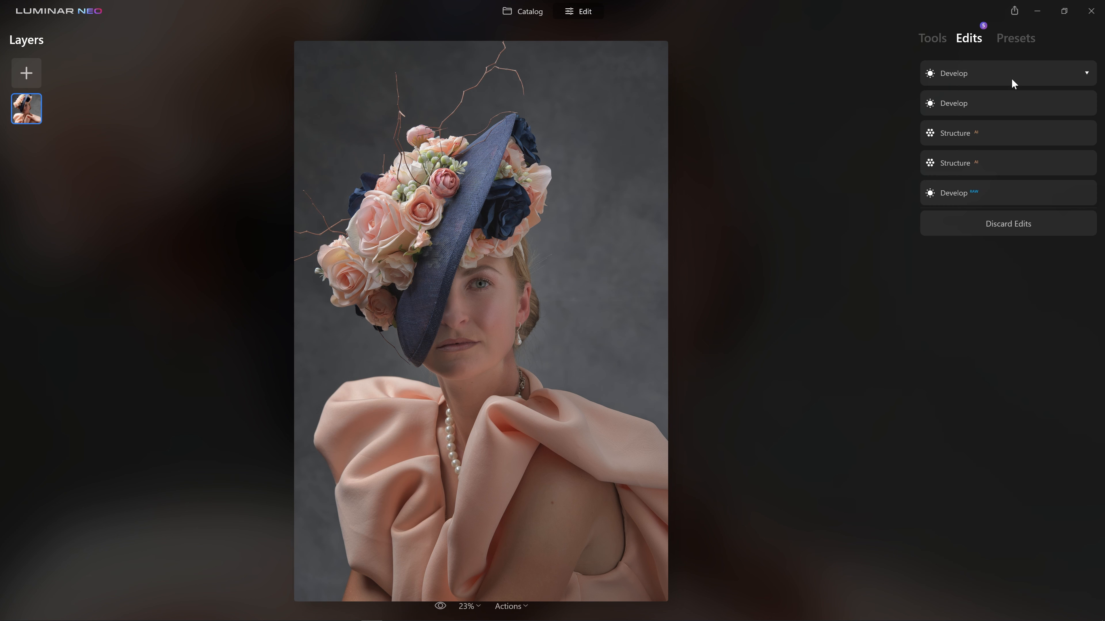
# Compare the whole portrait before and after the edits.
pyautogui.click(441, 609)
pyautogui.click(441, 610)
pyautogui.click(441, 609)
# Add another Develop adjustment for the lower face at 100% zoom with Exposure 0.64, Shadows 26 and Saturation 5.
pyautogui.click(487, 610)
pyautogui.click(490, 506)
pyautogui.moveTo(492, 395); pyautogui.dragTo(632, 292)
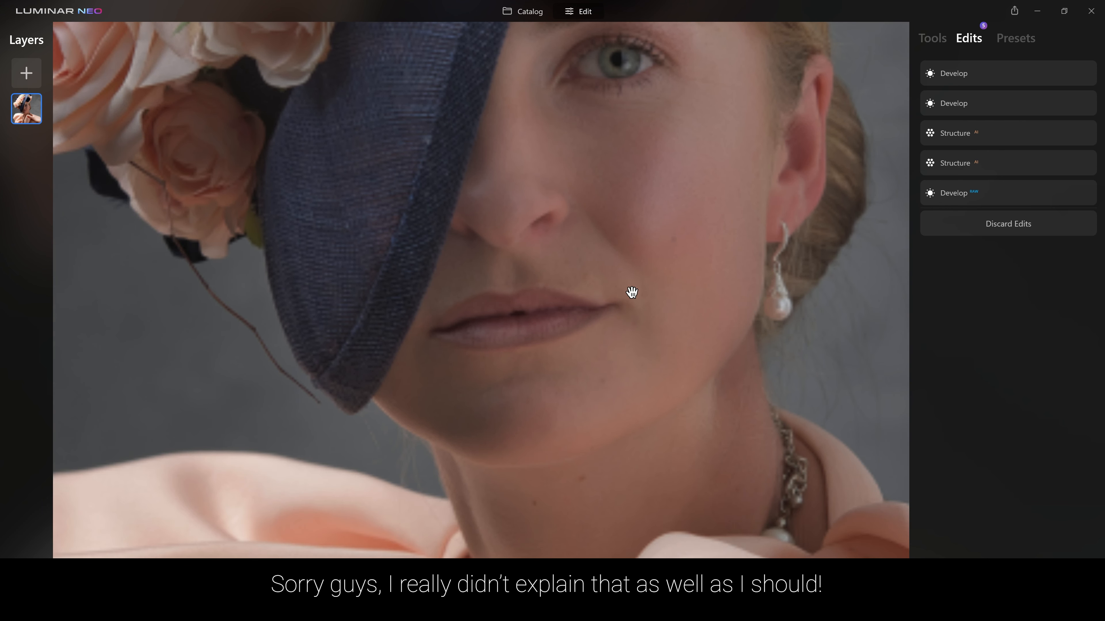
pyautogui.click(1013, 73)
pyautogui.click(956, 141)
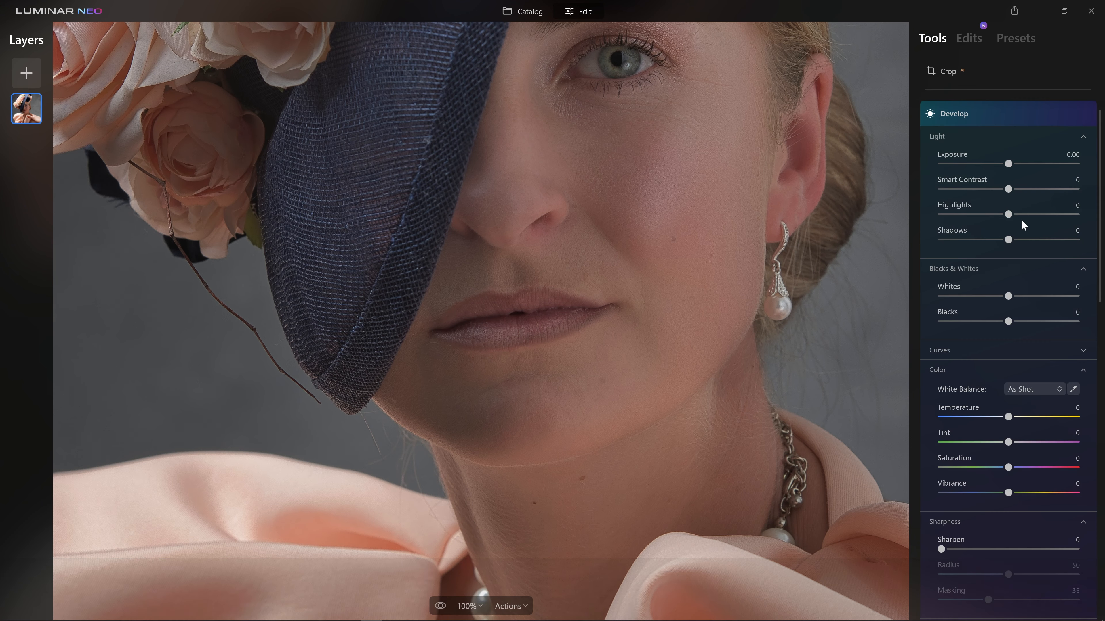
pyautogui.moveTo(1008, 164); pyautogui.dragTo(1012, 164)
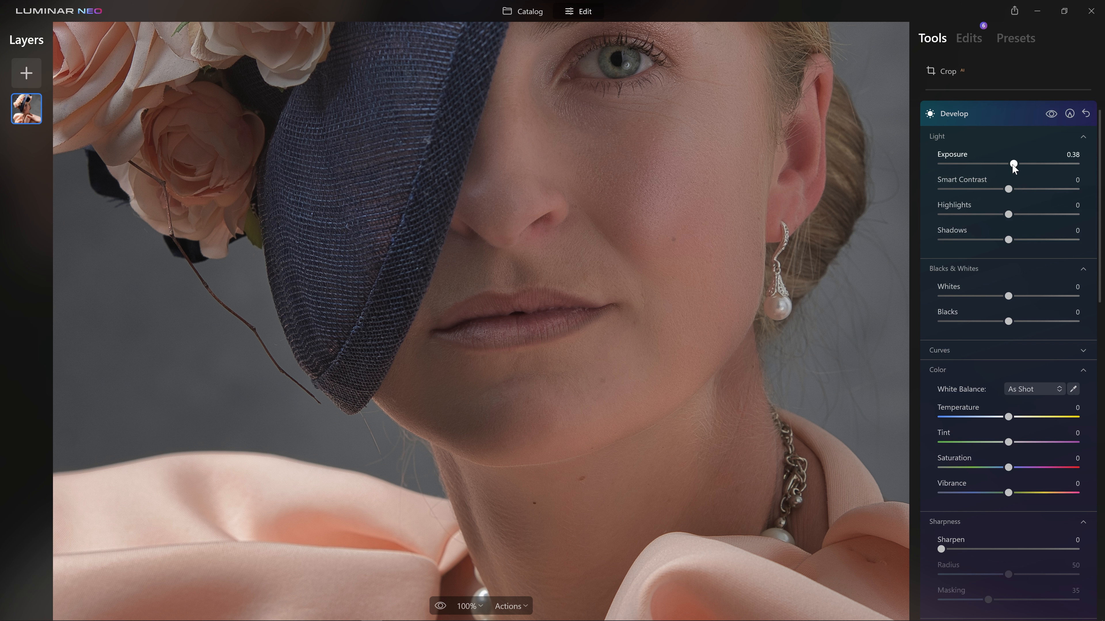
pyautogui.click(1026, 239)
pyautogui.moveTo(1013, 164); pyautogui.dragTo(1017, 164)
pyautogui.moveTo(1008, 467); pyautogui.dragTo(1012, 468)
# Add a Paint Mask to the Exposure 0.64 Develop adjustment and paint the shadows around the mouth at Size 58, Strength 7.
pyautogui.click(1069, 114)
pyautogui.click(972, 144)
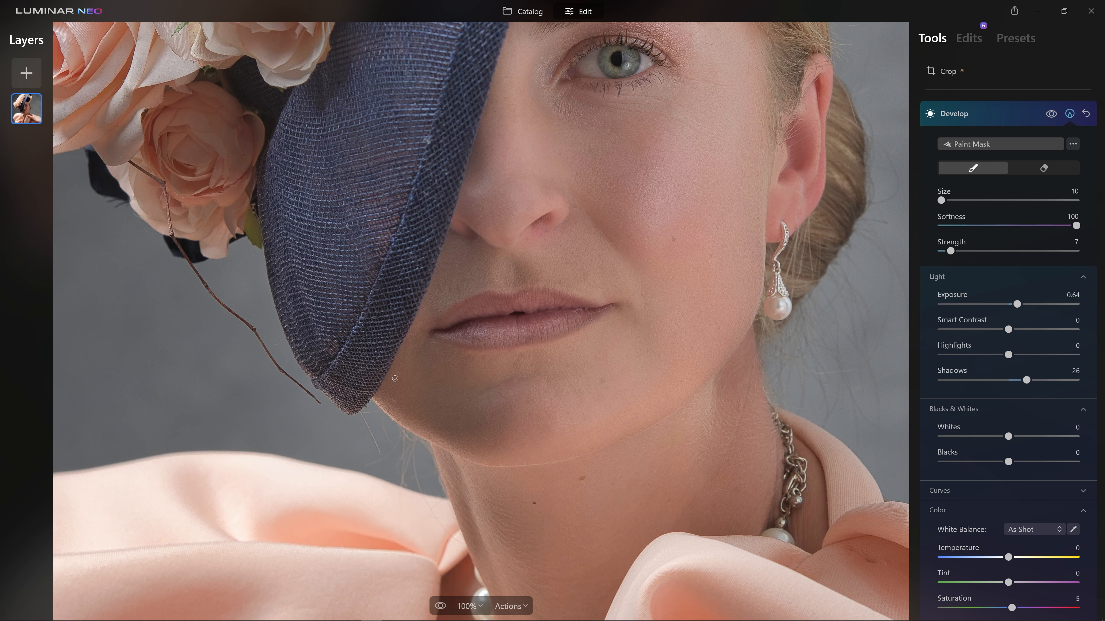
pyautogui.click(377, 392)
pyautogui.press(']')
pyautogui.press(']')
pyautogui.press(']')
pyautogui.press(']')
pyautogui.press(']')
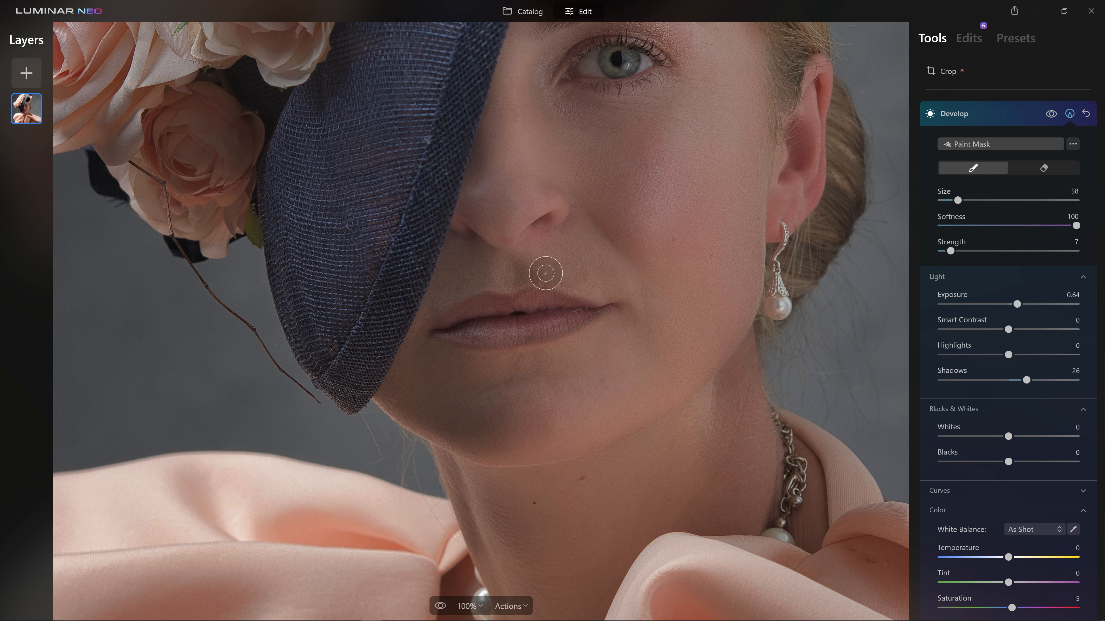
pyautogui.press(']')
pyautogui.moveTo(456, 257)
pyautogui.mouseDown()
pyautogui.moveTo(390, 389)
pyautogui.moveTo(481, 438)
pyautogui.moveTo(489, 426)
pyautogui.moveTo(474, 390)
pyautogui.moveTo(536, 411)
pyautogui.moveTo(491, 428)
pyautogui.moveTo(623, 410)
pyautogui.moveTo(604, 360)
pyautogui.moveTo(417, 327)
pyautogui.moveTo(443, 279)
pyautogui.moveTo(438, 313)
pyautogui.moveTo(398, 384)
pyautogui.moveTo(446, 417)
pyautogui.moveTo(508, 436)
pyautogui.moveTo(617, 435)
pyautogui.moveTo(471, 374)
pyautogui.moveTo(481, 380)
pyautogui.moveTo(451, 392)
pyautogui.moveTo(417, 386)
pyautogui.moveTo(517, 431)
pyautogui.moveTo(500, 374)
pyautogui.moveTo(439, 359)
pyautogui.moveTo(398, 394)
pyautogui.moveTo(473, 382)
pyautogui.moveTo(523, 431)
pyautogui.moveTo(494, 434)
pyautogui.moveTo(480, 382)
pyautogui.moveTo(483, 392)
pyautogui.moveTo(511, 378)
pyautogui.moveTo(477, 371)
pyautogui.moveTo(428, 332)
pyautogui.moveTo(487, 394)
pyautogui.moveTo(431, 361)
pyautogui.moveTo(500, 390)
pyautogui.moveTo(541, 426)
pyautogui.moveTo(412, 405)
pyautogui.moveTo(487, 412)
pyautogui.moveTo(574, 373)
pyautogui.moveTo(485, 376)
pyautogui.moveTo(483, 406)
pyautogui.moveTo(471, 401)
pyautogui.moveTo(556, 447)
pyautogui.moveTo(506, 389)
pyautogui.moveTo(473, 433)
pyautogui.moveTo(414, 346)
pyautogui.moveTo(394, 373)
pyautogui.moveTo(457, 423)
pyautogui.moveTo(447, 374)
pyautogui.moveTo(558, 386)
pyautogui.mouseUp()
# Paint the same Develop mask over the chin shadow at Size 58, Strength 7, and reduce the brush to Size 34.
pyautogui.press(']')
pyautogui.scroll(-2, 486, 425)
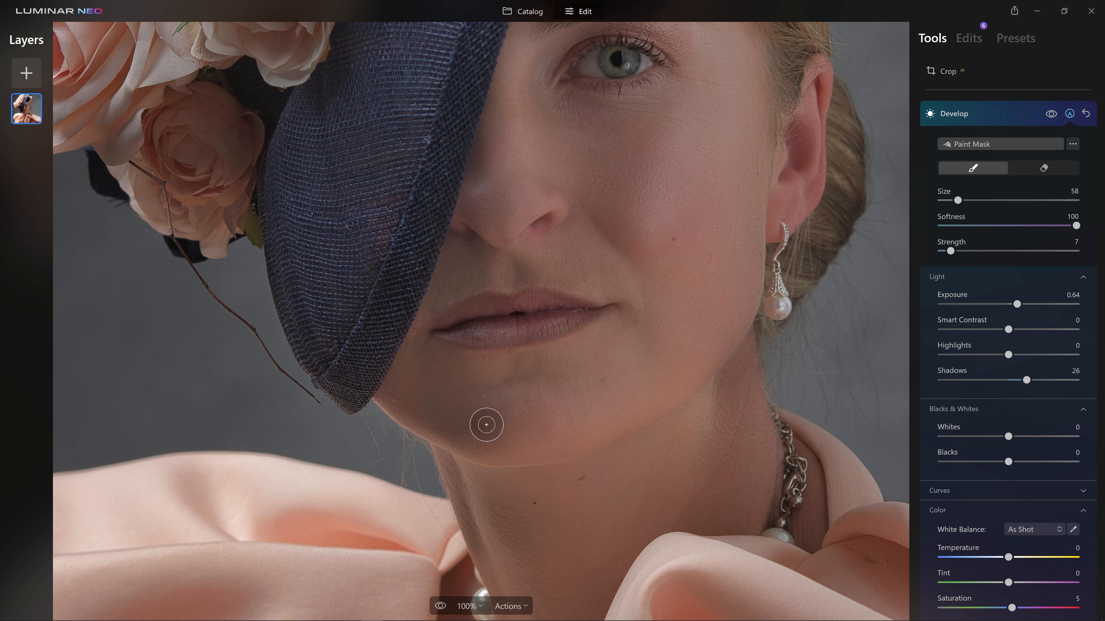
pyautogui.moveTo(452, 428); pyautogui.dragTo(478, 442)
pyautogui.scroll(-1, 479, 442)
pyautogui.scroll(-1, 448, 424)
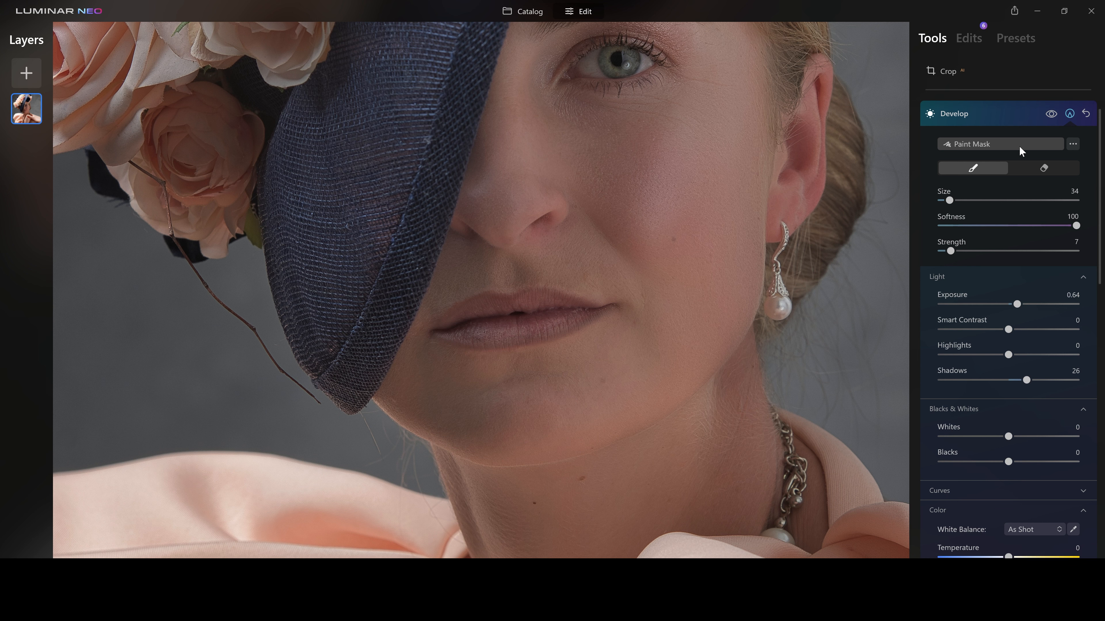
# Compare the lower face with and without the masked Develop adjustment.
pyautogui.click(1051, 118)
pyautogui.click(1051, 118)
pyautogui.click(1051, 119)
pyautogui.click(1051, 118)
pyautogui.click(1051, 118)
pyautogui.click(1051, 118)
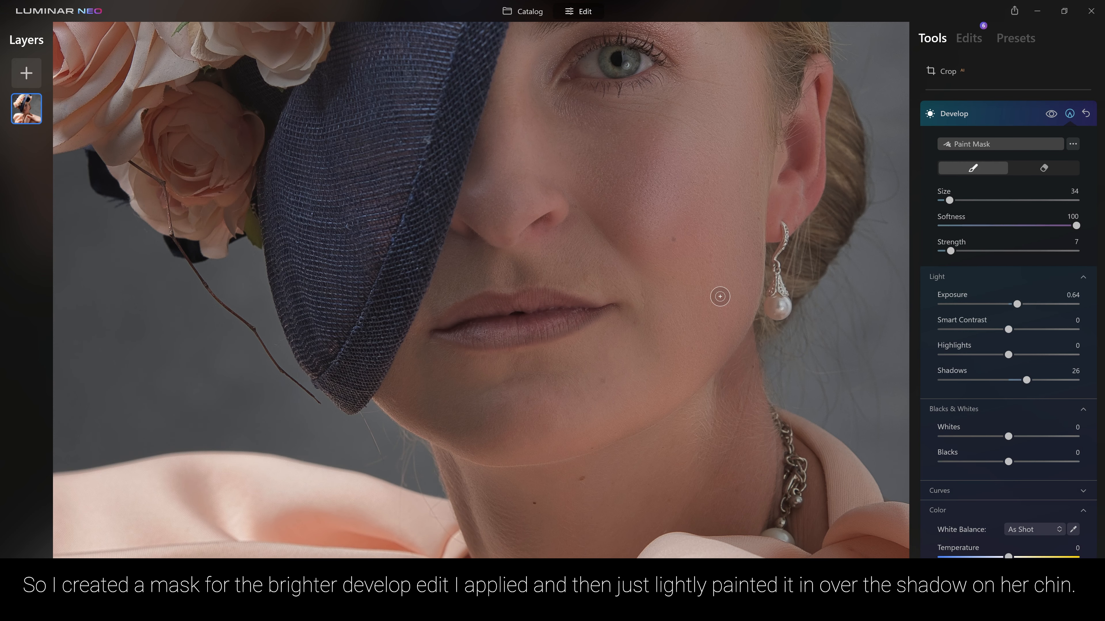
pyautogui.click(1051, 118)
# View the whole portrait and compare it before and after all edits.
pyautogui.click(467, 606)
pyautogui.click(493, 447)
pyautogui.click(440, 606)
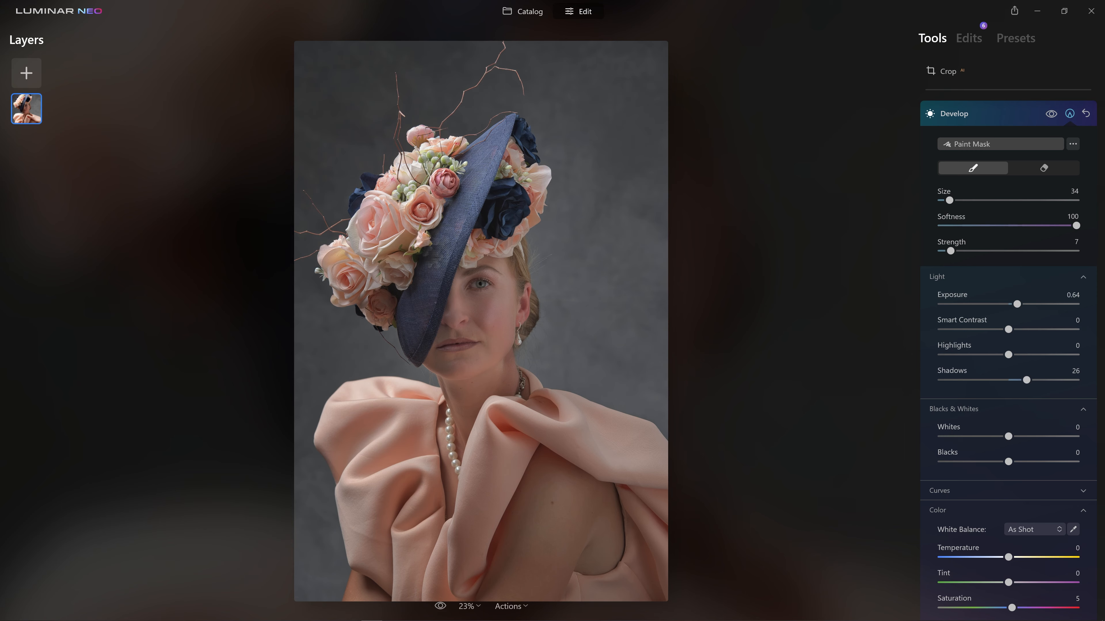
# Close the Develop adjustment and add an Enhance adjustment with Accent at 100.
pyautogui.click(995, 121)
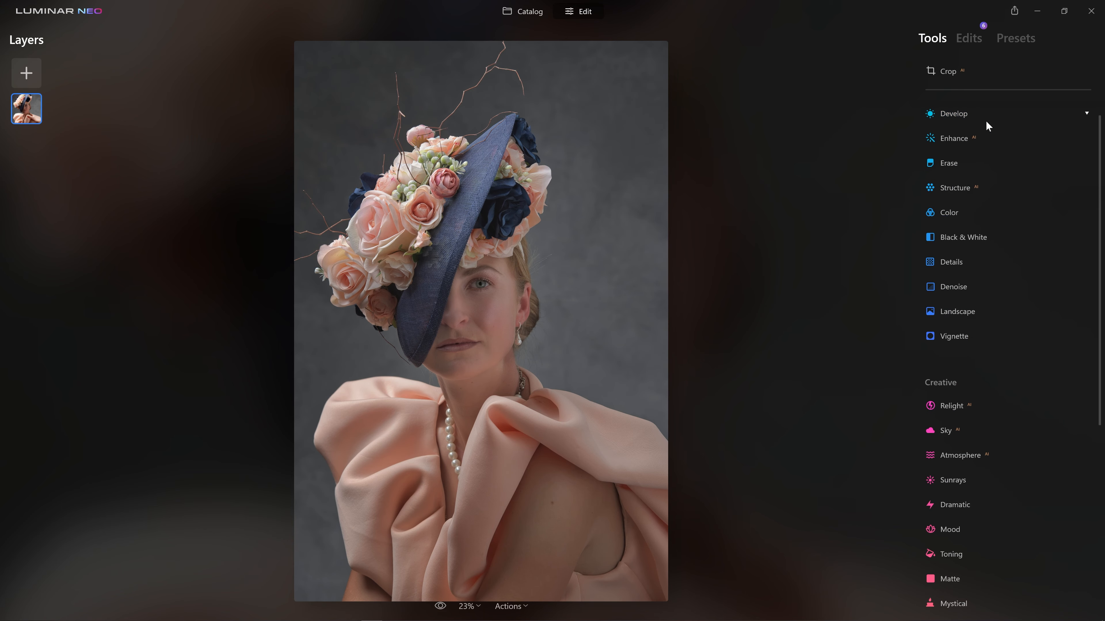
pyautogui.click(976, 139)
pyautogui.click(1077, 178)
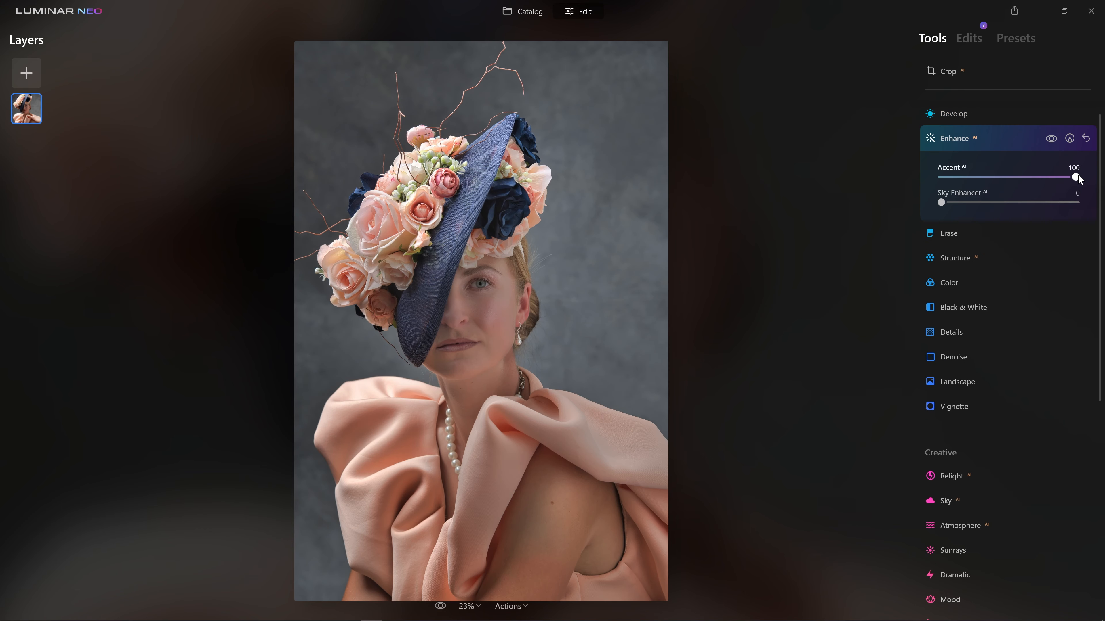
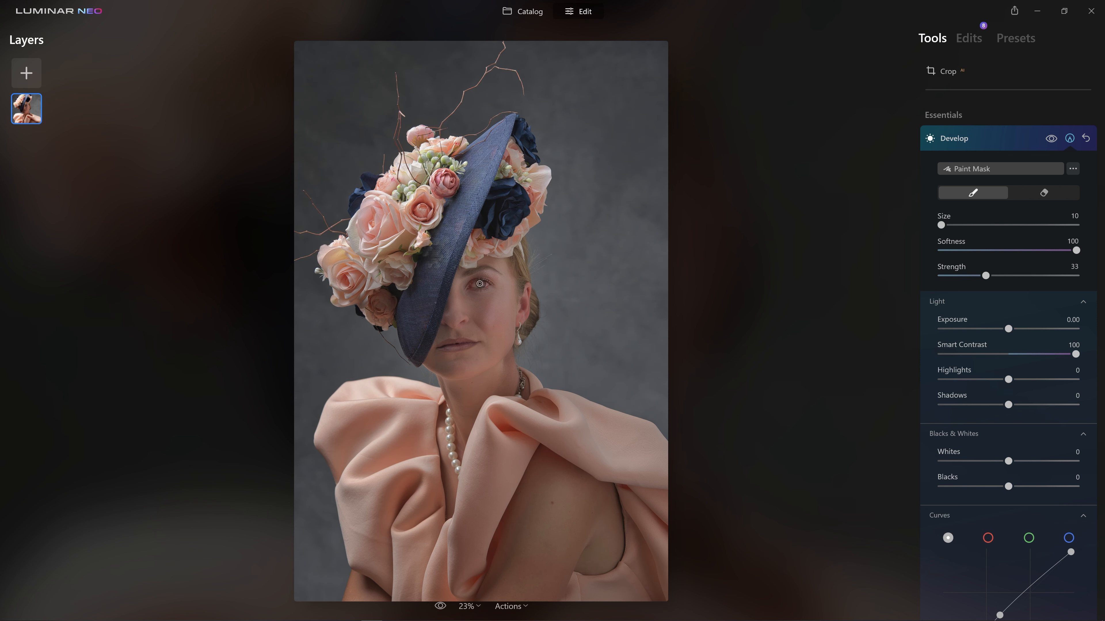
# Paint the Smart Contrast 100 Develop mask over the face and hat flowers with a Size 130, Strength 33 brush.
pyautogui.press(']')
pyautogui.press(']')
pyautogui.press(']')
pyautogui.press(']')
pyautogui.press(']')
pyautogui.press(']')
pyautogui.press(']')
pyautogui.press(']')
pyautogui.press(']')
pyautogui.press(']')
pyautogui.press(']')
pyautogui.press(']')
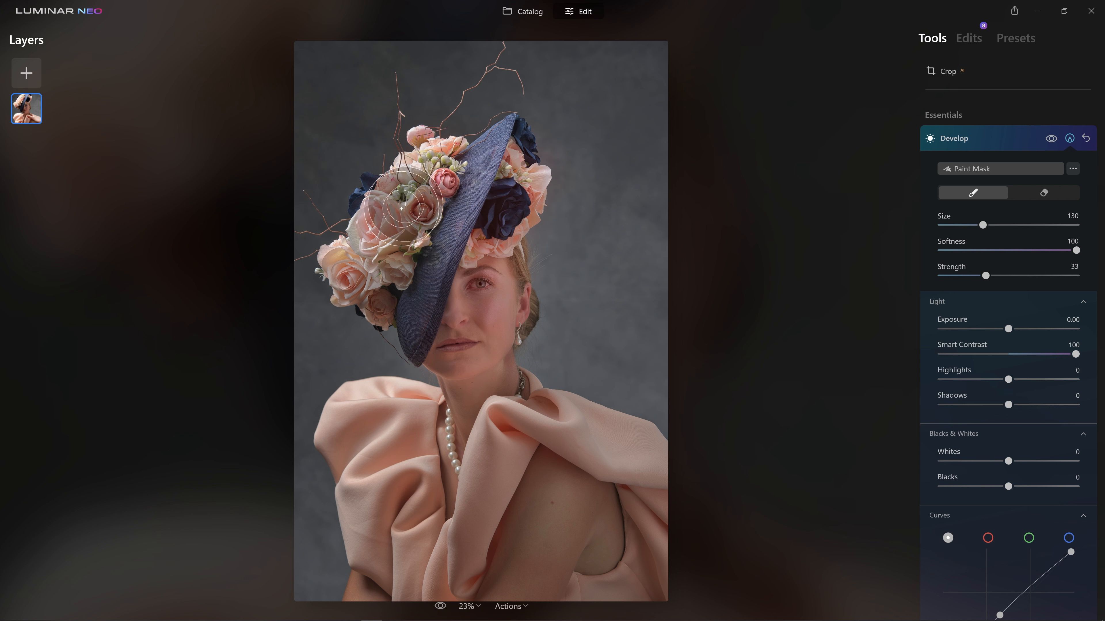
# Shrink the brush and paint the Smart Contrast mask over the lips and the visible eye at Strength 33.
pyautogui.press('[')
pyautogui.press('[')
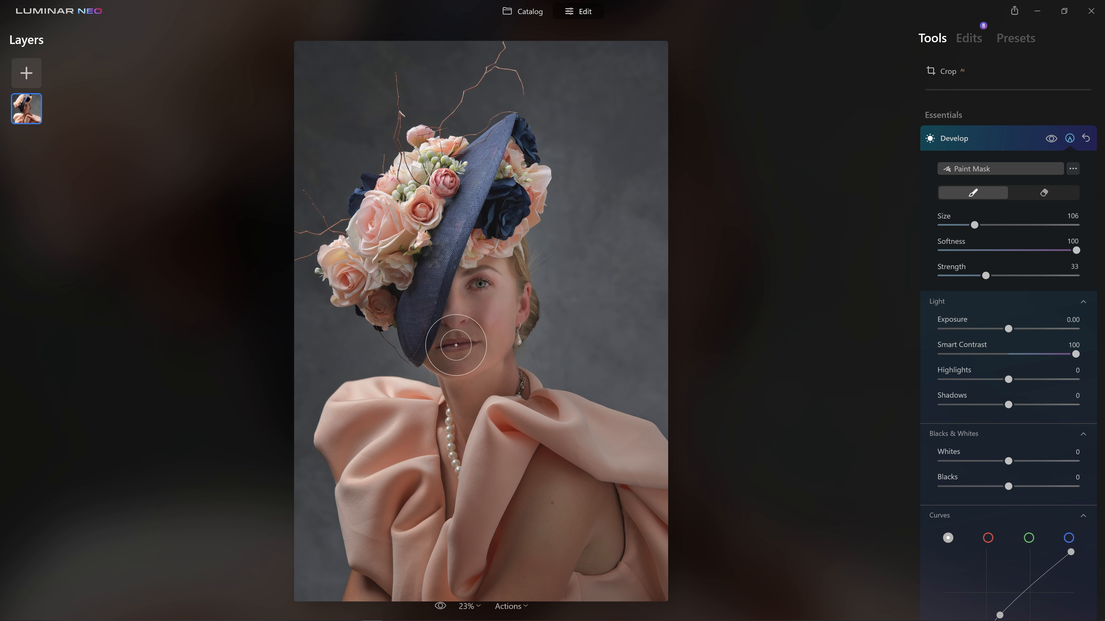
pyautogui.press('[')
pyautogui.press('[')
pyautogui.press('[')
pyautogui.press('[')
pyautogui.press('[')
pyautogui.press('[')
pyautogui.press('[')
pyautogui.moveTo(451, 347); pyautogui.dragTo(474, 344)
pyautogui.moveTo(470, 286); pyautogui.dragTo(491, 284)
# Paint the Smart Contrast mask over the dress and face at Size 106, Strength 33, and check the effect before closing Develop.
pyautogui.press(']')
pyautogui.press(']')
pyautogui.press(']')
pyautogui.press(']')
pyautogui.press(']')
pyautogui.press(']')
pyautogui.press(']')
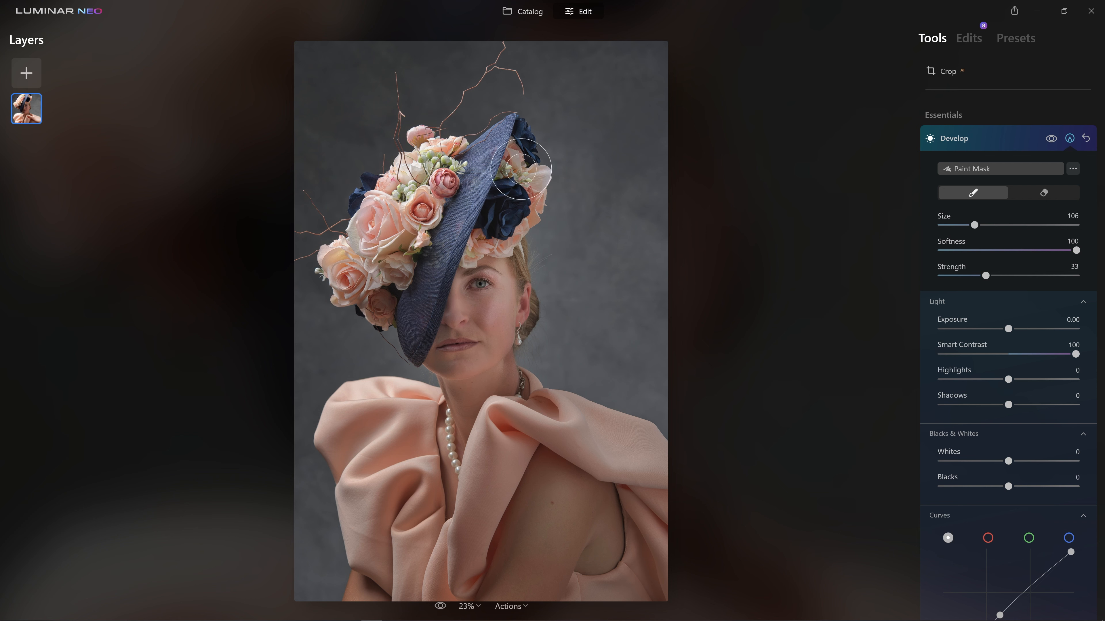
pyautogui.moveTo(413, 427); pyautogui.dragTo(463, 500)
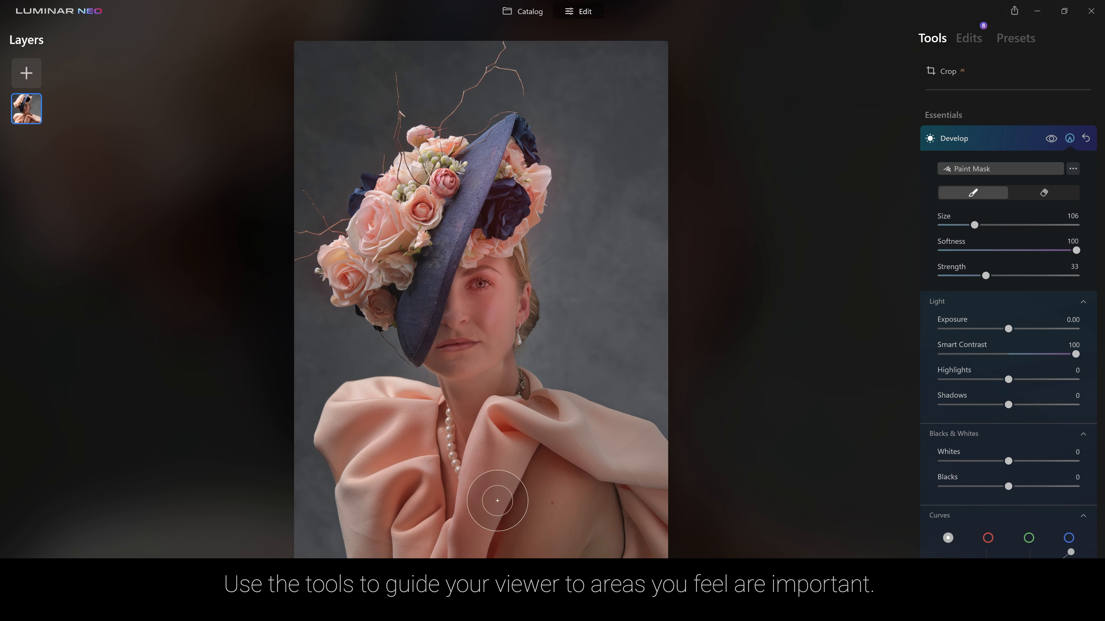
pyautogui.moveTo(483, 266)
pyautogui.mouseDown()
pyautogui.moveTo(434, 347)
pyautogui.moveTo(472, 318)
pyautogui.moveTo(532, 332)
pyautogui.mouseUp()
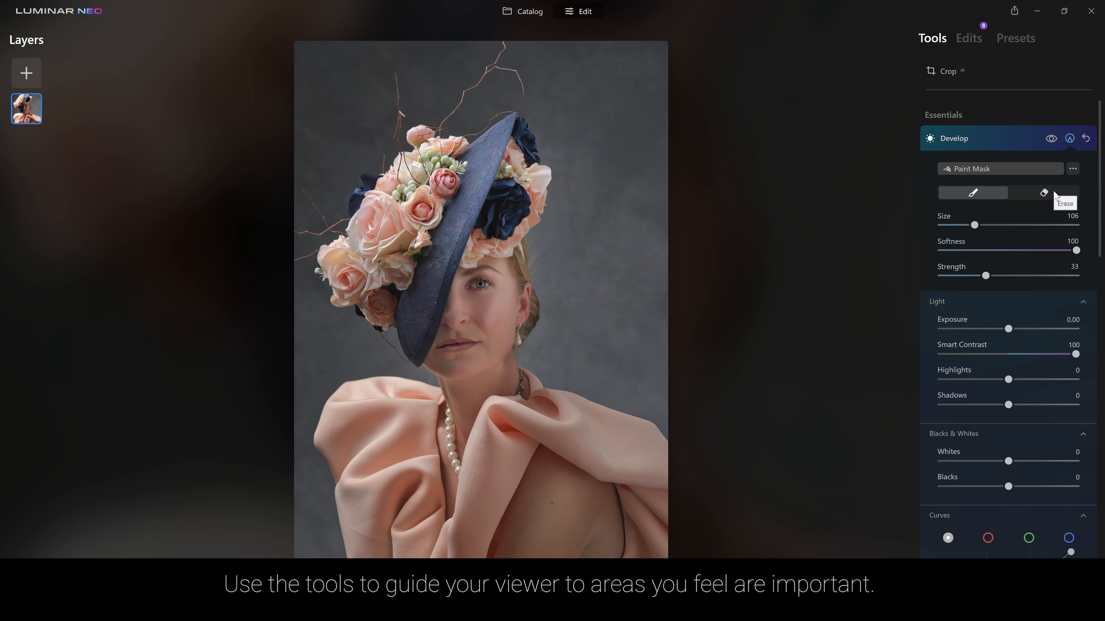
pyautogui.click(1054, 140)
pyautogui.click(1055, 139)
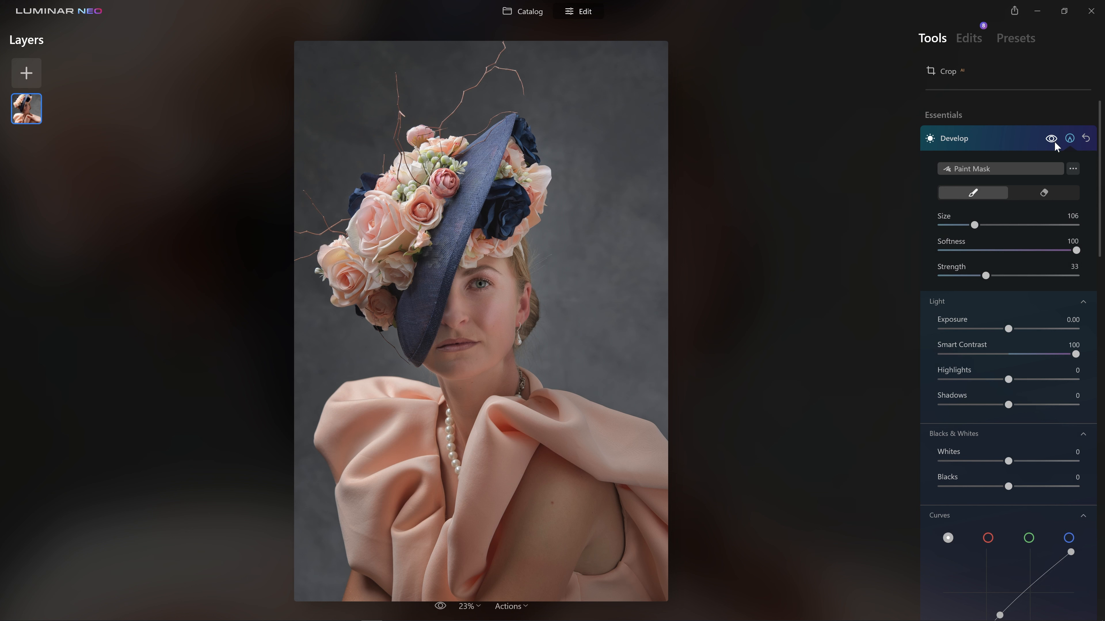
pyautogui.click(987, 141)
# Add a Face adjustment with Eye Enhancer at 30, judging the visible eye at 100% zoom.
pyautogui.scroll(-8, 1038, 265)
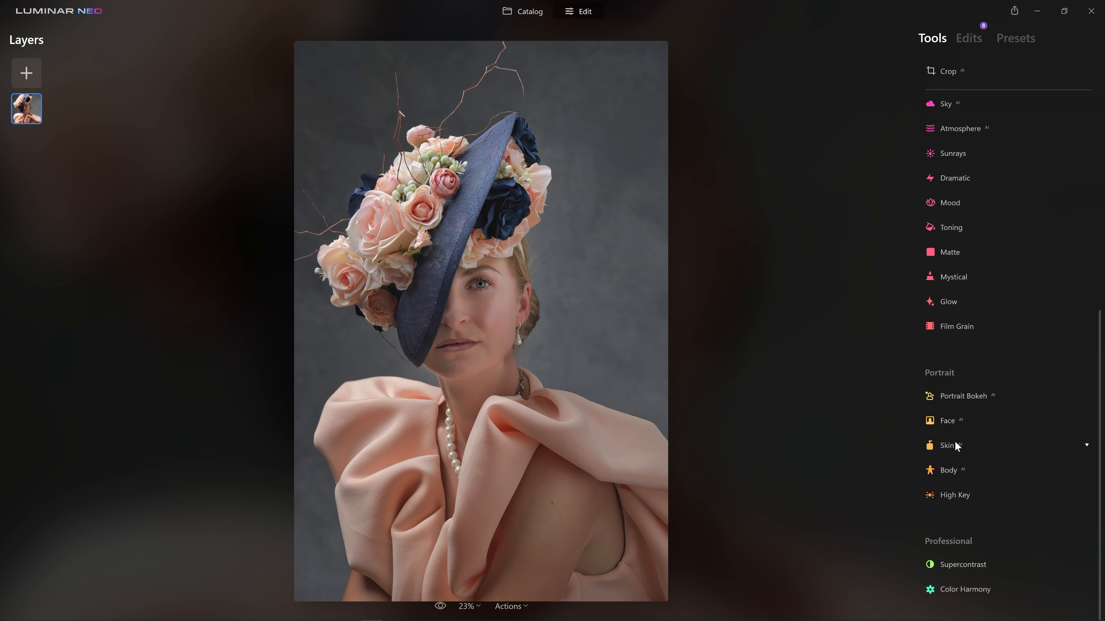
pyautogui.click(953, 429)
pyautogui.click(950, 515)
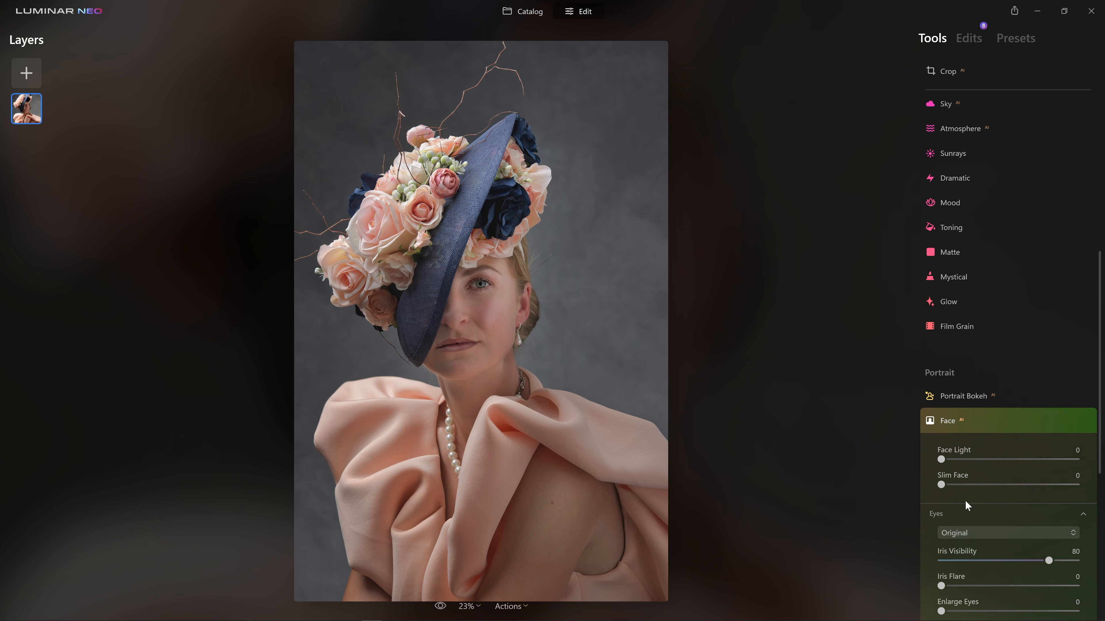
pyautogui.scroll(-3, 965, 500)
pyautogui.moveTo(940, 504); pyautogui.dragTo(1064, 500)
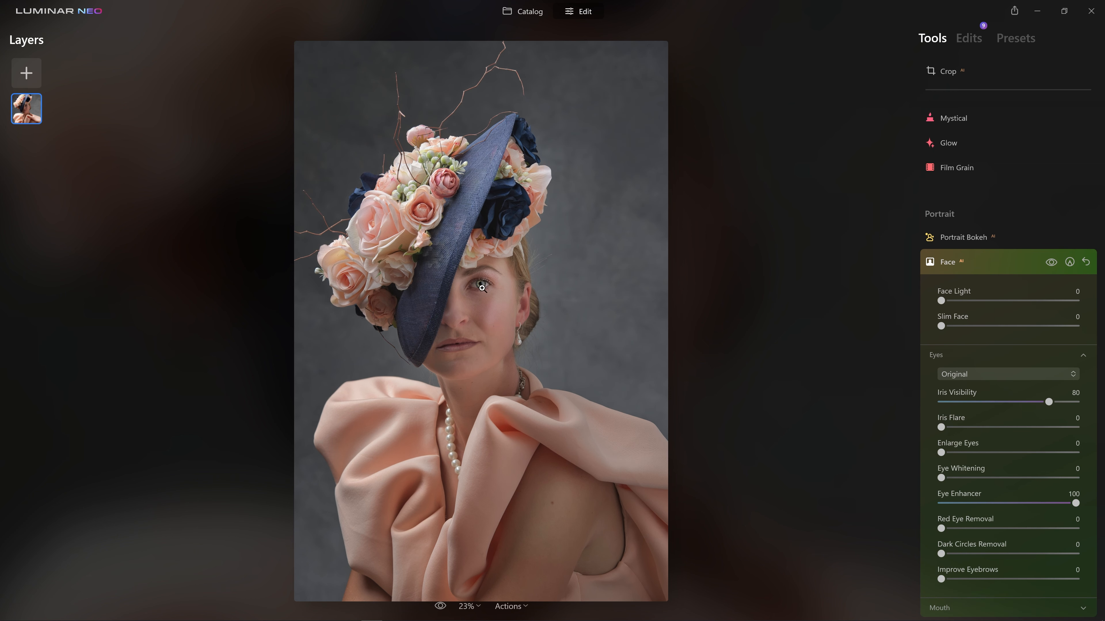
pyautogui.doubleClick(481, 287)
pyautogui.moveTo(501, 301); pyautogui.dragTo(801, 375)
pyautogui.moveTo(1075, 503); pyautogui.dragTo(983, 503)
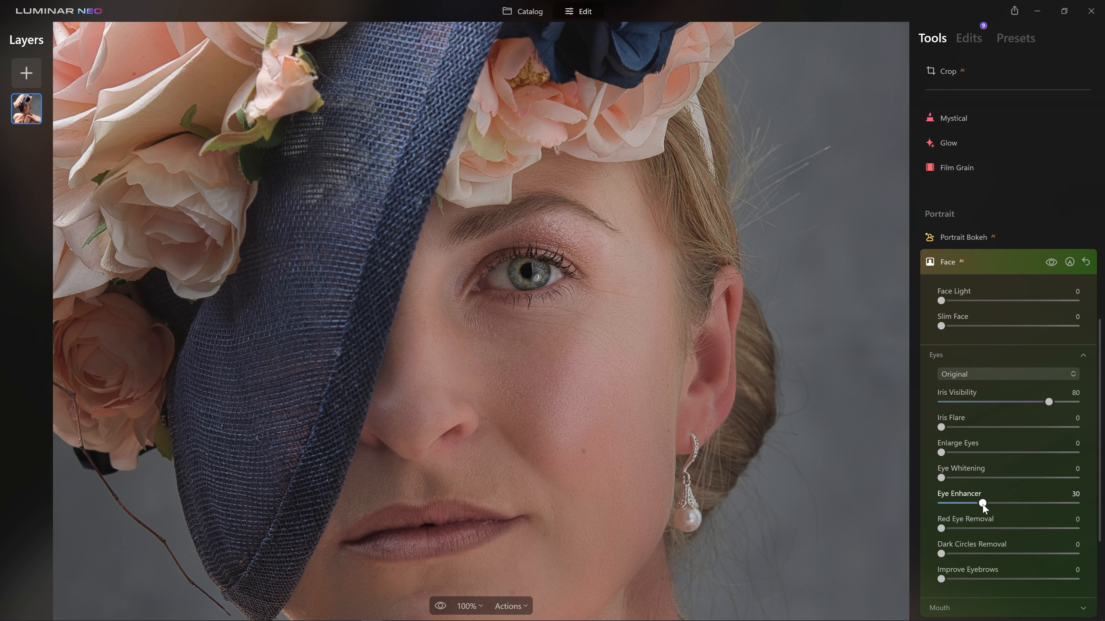
# Compare the eye with and without the Face adjustment.
pyautogui.click(1052, 265)
pyautogui.click(1051, 264)
pyautogui.click(1052, 264)
pyautogui.click(1052, 264)
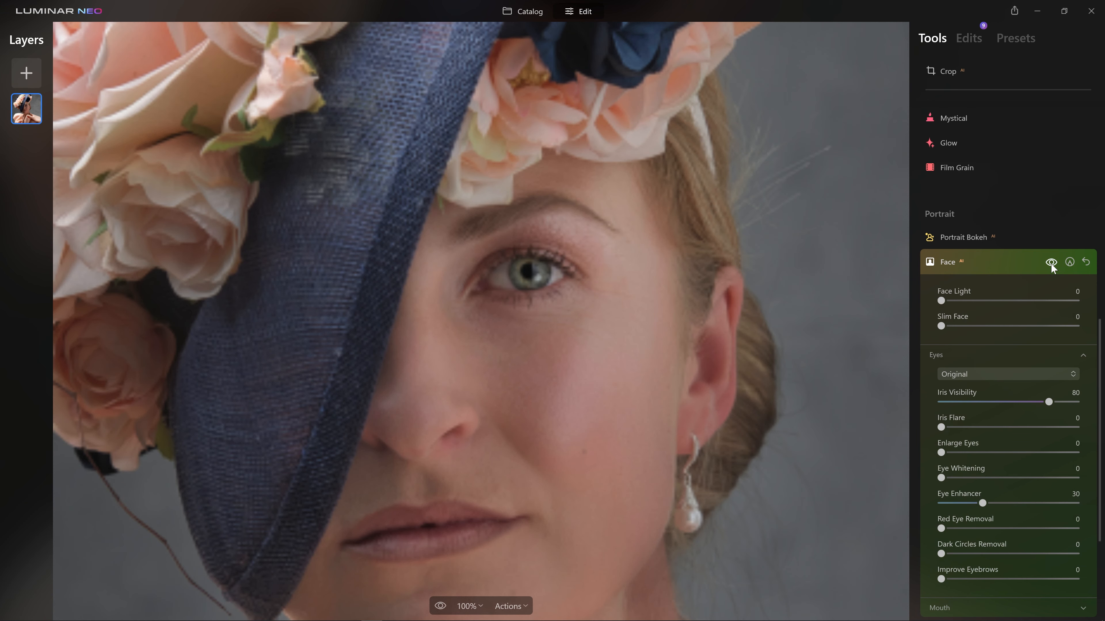
# Try Eye Enhancer at 50, settle on 21 with the whole portrait in view, and close the Face adjustment.
pyautogui.moveTo(1014, 505); pyautogui.dragTo(1009, 505)
pyautogui.doubleClick(697, 349)
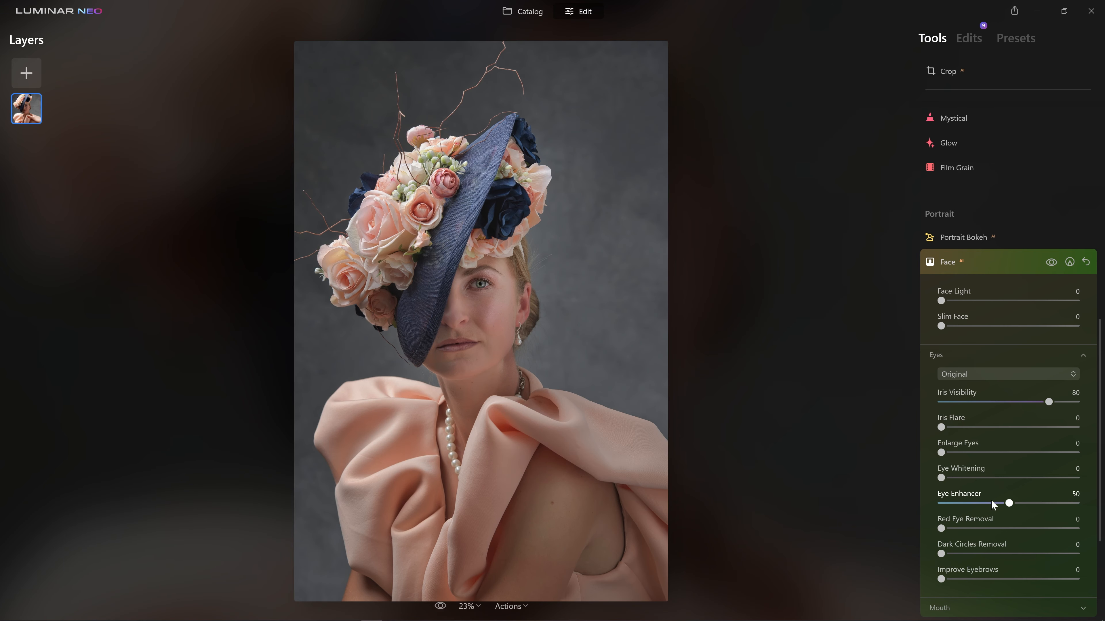
pyautogui.moveTo(993, 504); pyautogui.dragTo(970, 504)
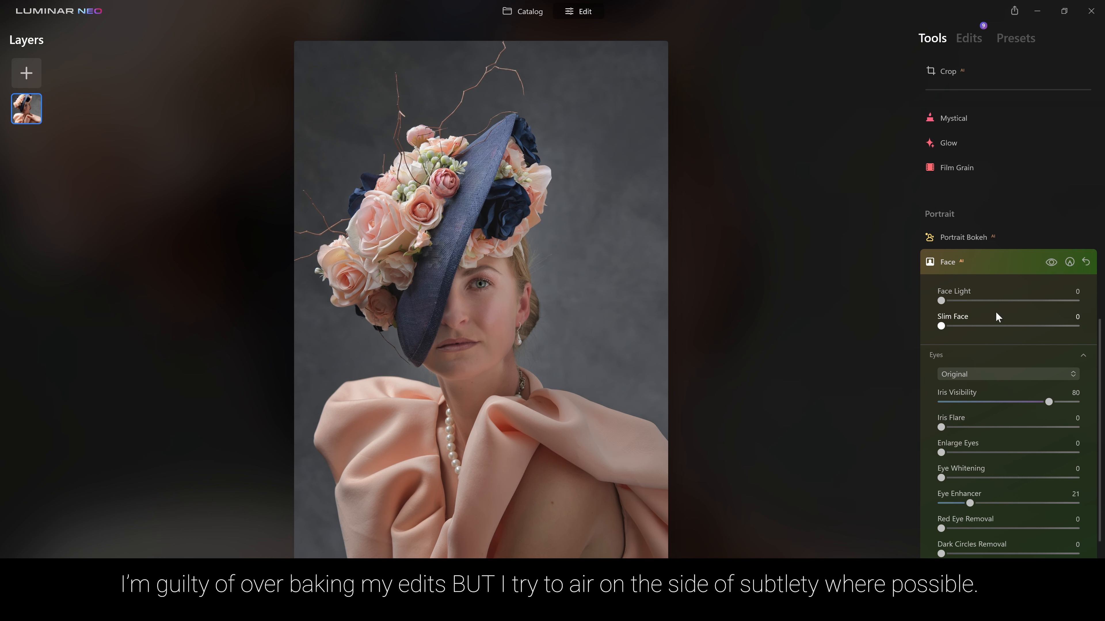
pyautogui.click(1016, 256)
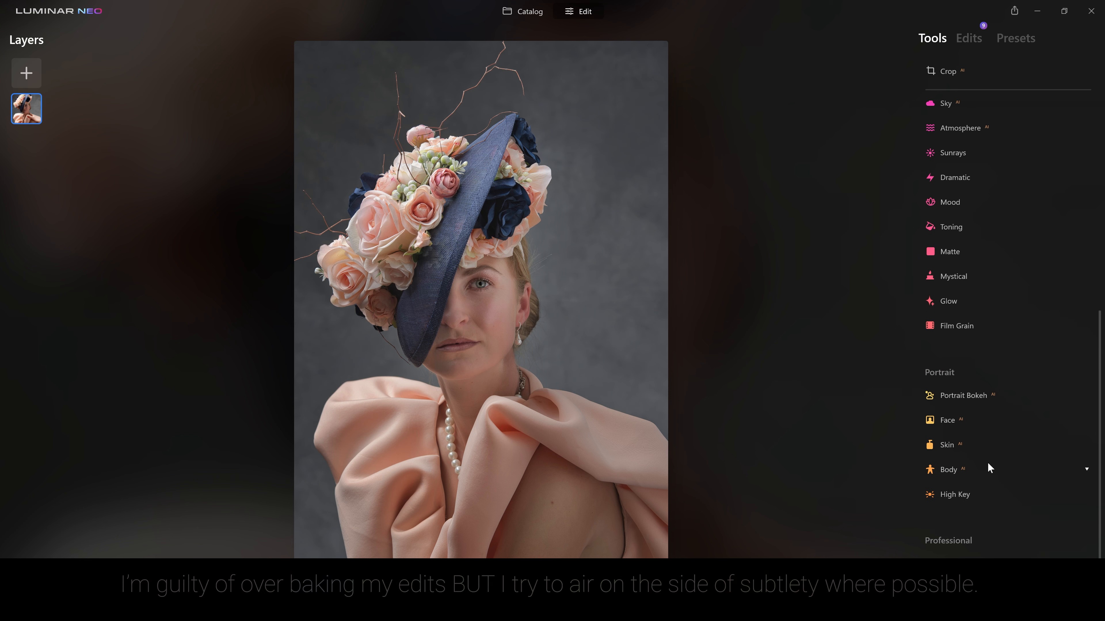
# Add a High Key adjustment with Amount 13 and close it.
pyautogui.click(978, 494)
pyautogui.moveTo(978, 483); pyautogui.dragTo(960, 500)
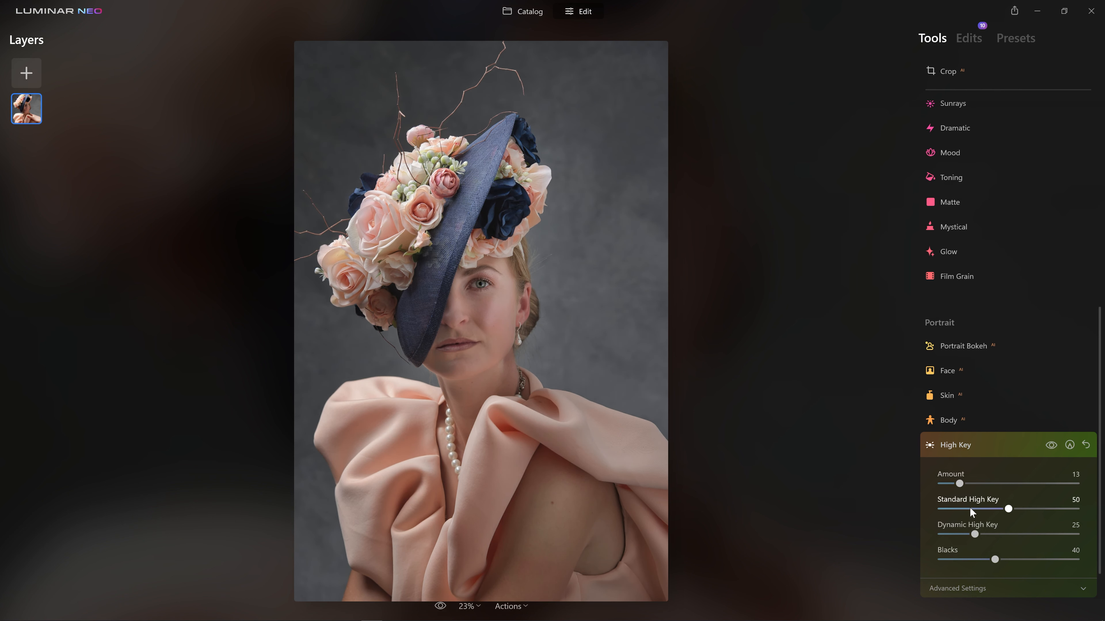
pyautogui.moveTo(974, 534)
pyautogui.mouseDown()
pyautogui.moveTo(1079, 534)
pyautogui.moveTo(959, 534)
pyautogui.moveTo(974, 534)
pyautogui.mouseUp()
pyautogui.click(986, 451)
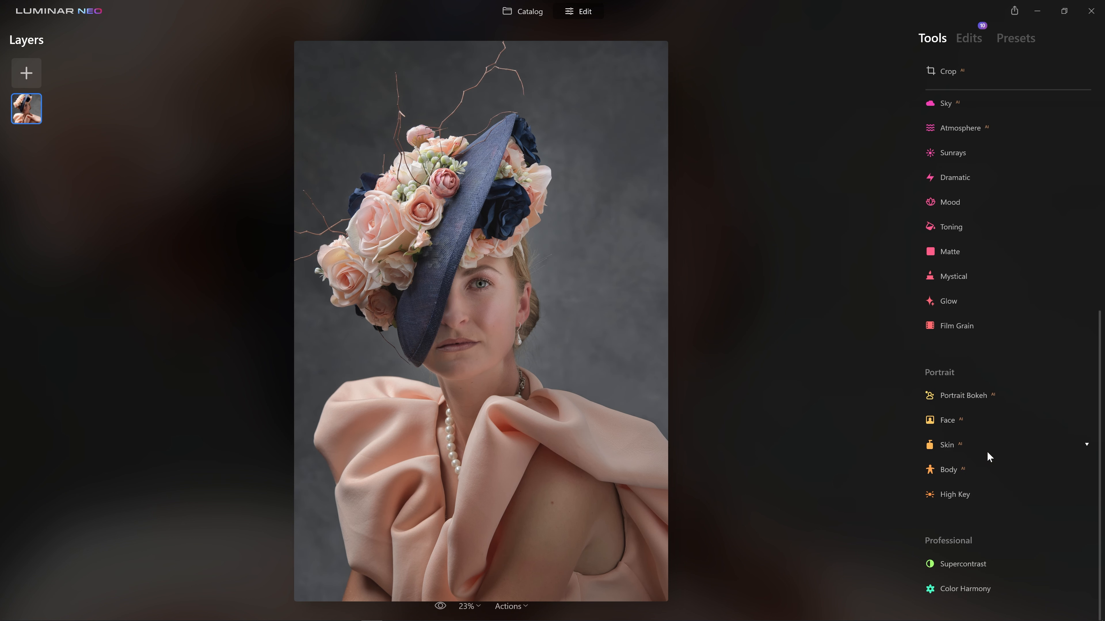
# Add a Glow adjustment at Amount 100 and try the Glow, Orton Effect and Orton Effect Soft types.
pyautogui.click(967, 299)
pyautogui.moveTo(939, 359); pyautogui.dragTo(1075, 359)
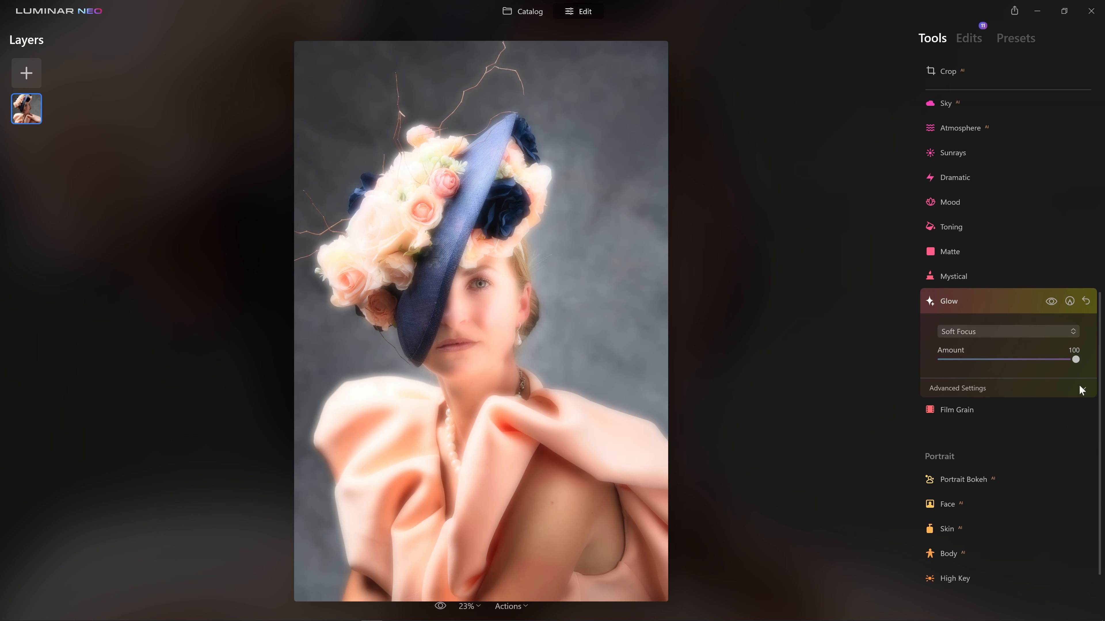
pyautogui.click(986, 333)
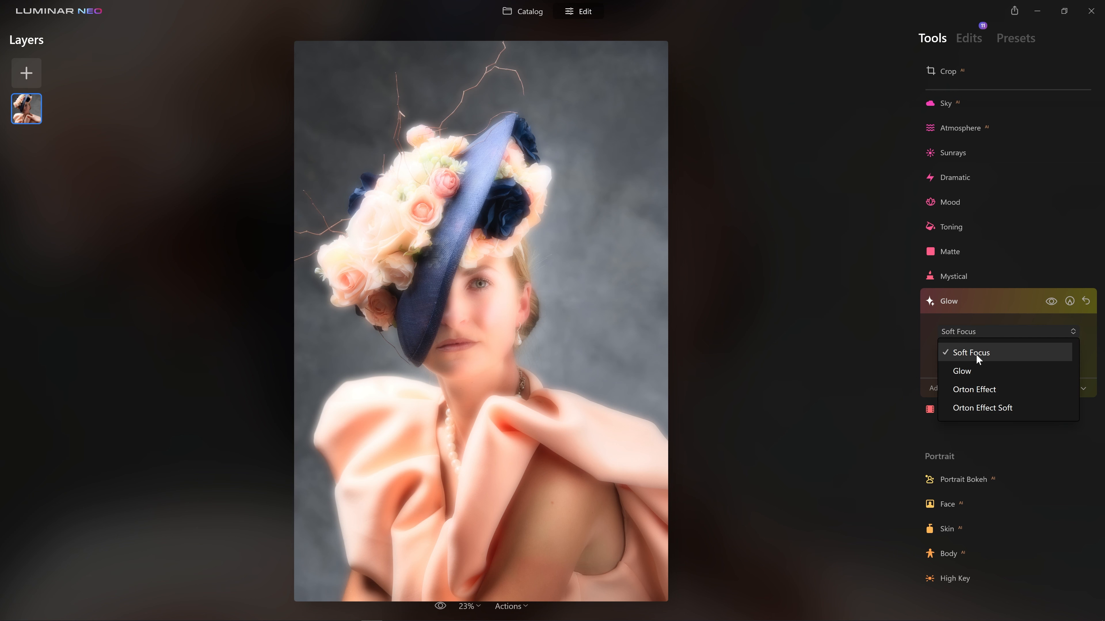
pyautogui.click(975, 368)
pyautogui.click(980, 331)
pyautogui.click(978, 387)
pyautogui.click(988, 332)
pyautogui.click(976, 399)
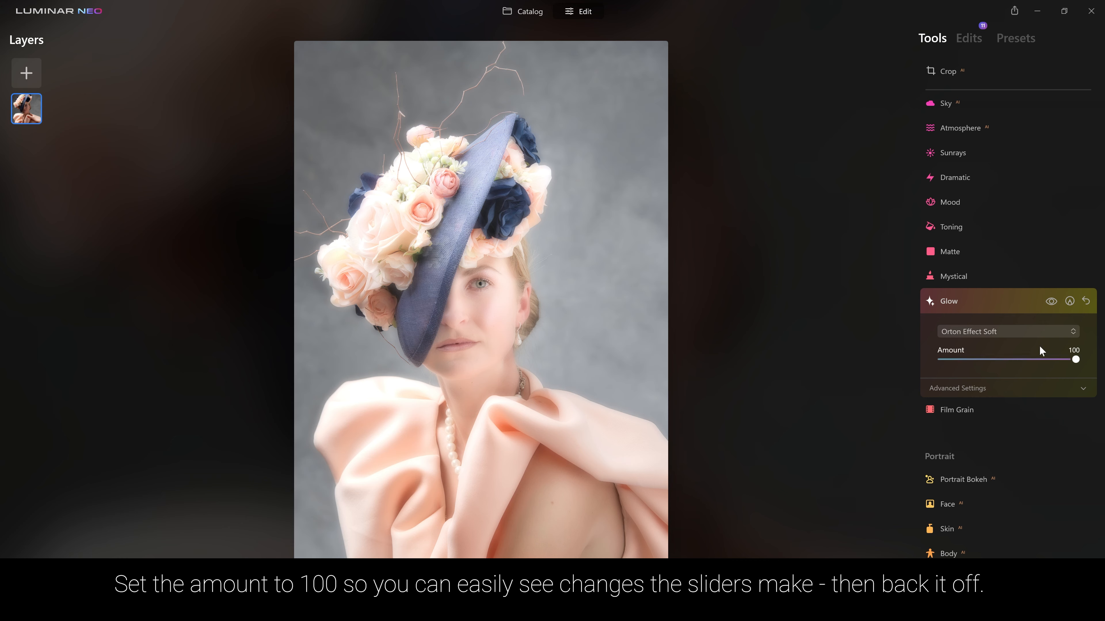
# Switch the Glow adjustment's type to Glow, set Amount and advanced Softness to 100, and compare the result.
pyautogui.moveTo(1075, 359); pyautogui.dragTo(993, 359)
pyautogui.click(1000, 337)
pyautogui.click(995, 371)
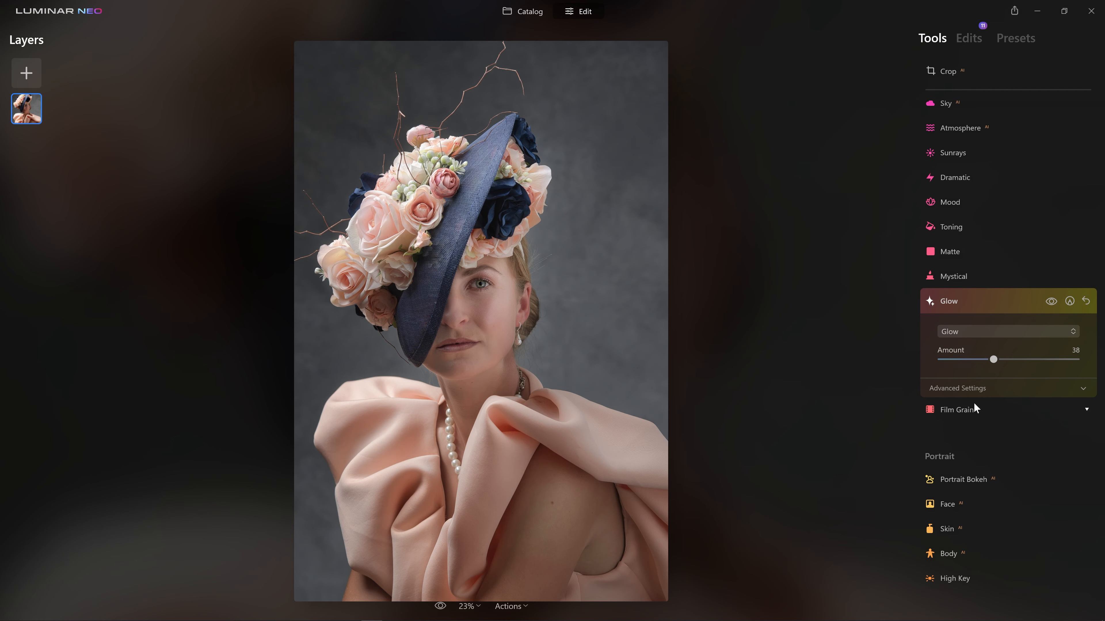
pyautogui.click(992, 389)
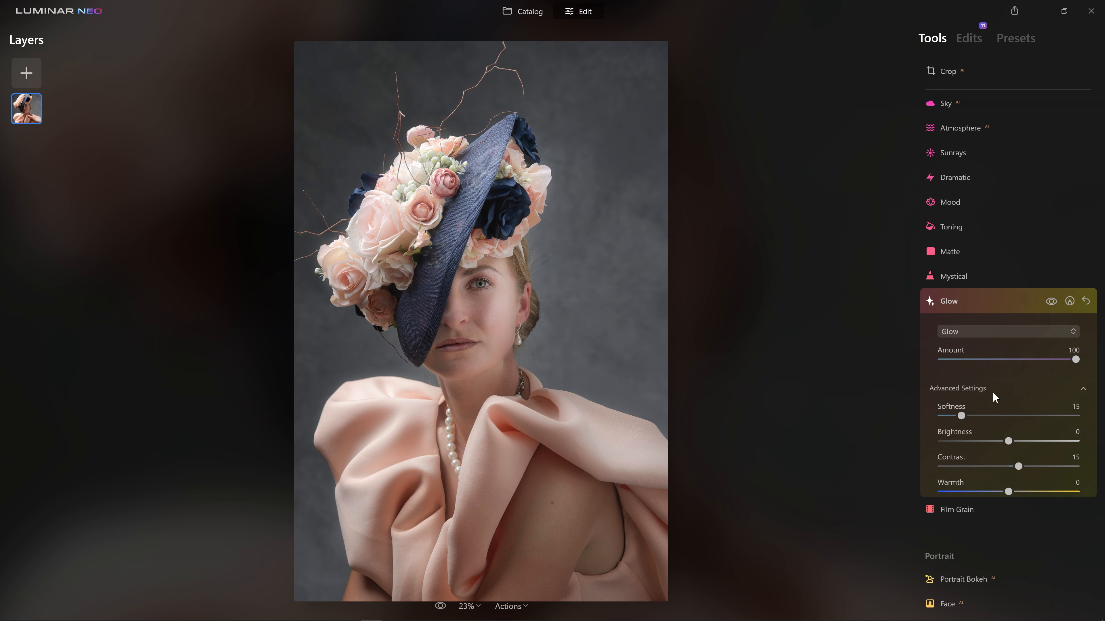
pyautogui.moveTo(971, 416); pyautogui.dragTo(1085, 423)
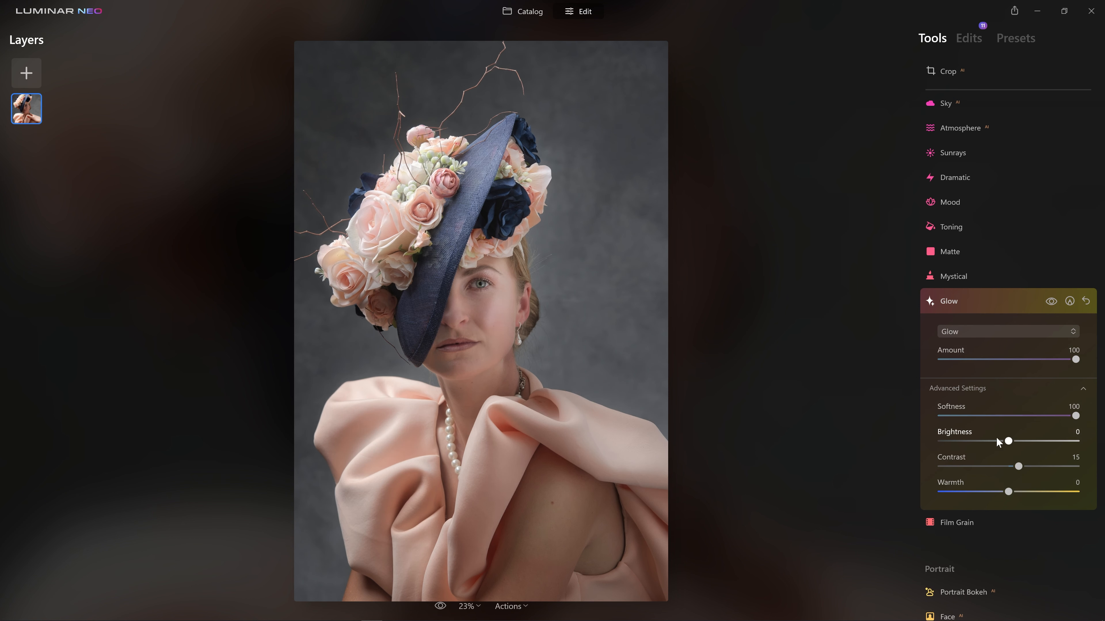
pyautogui.click(1051, 303)
pyautogui.click(1050, 303)
# Set the Glow adjustment's Brightness to 100, Contrast to 54 and Warmth to -28.
pyautogui.moveTo(1022, 445); pyautogui.dragTo(1060, 467)
pyautogui.moveTo(1019, 467); pyautogui.dragTo(1104, 480)
pyautogui.moveTo(1053, 441); pyautogui.dragTo(1003, 492)
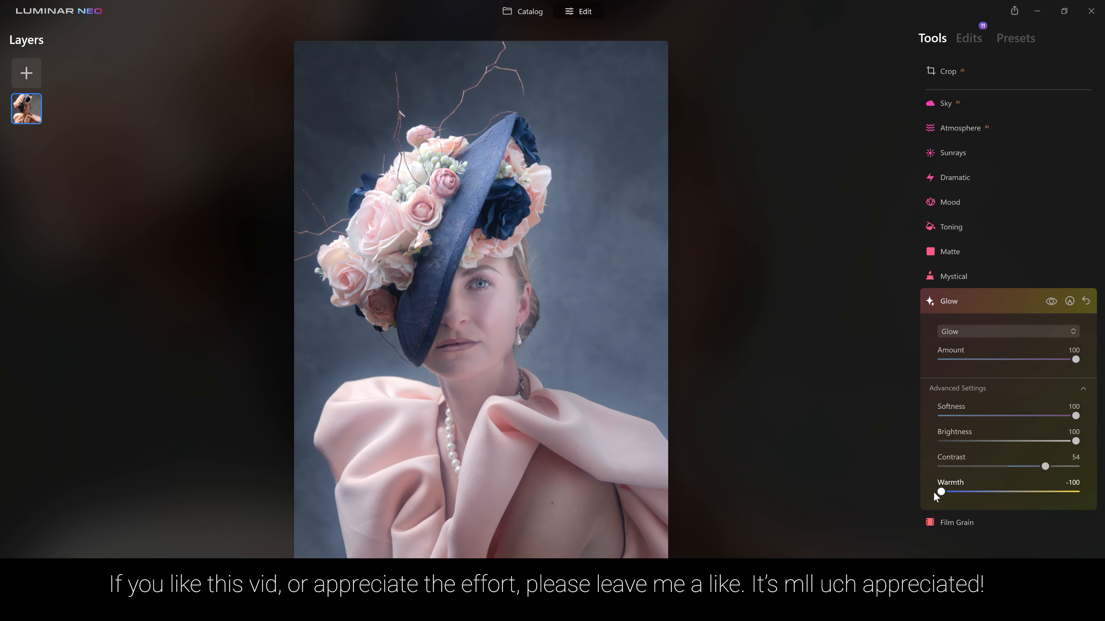
pyautogui.moveTo(934, 493); pyautogui.dragTo(990, 494)
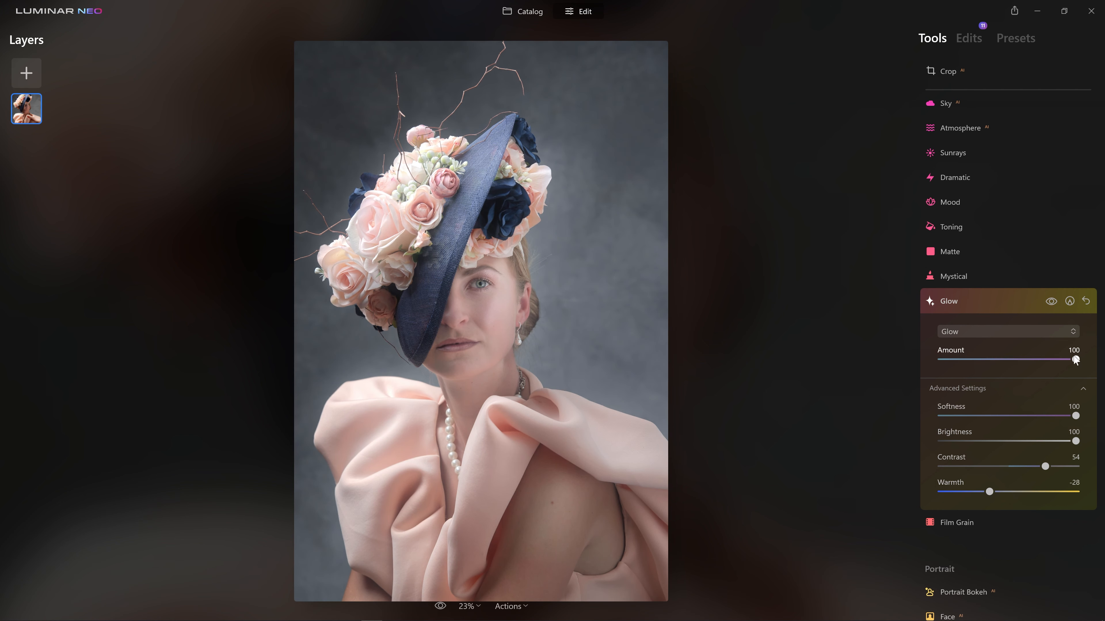
# Set the Glow Amount to 46 and compare the portrait with and without the Glow adjustment.
pyautogui.moveTo(1075, 359); pyautogui.dragTo(1003, 376)
pyautogui.click(1057, 297)
pyautogui.click(1057, 297)
pyautogui.click(1057, 297)
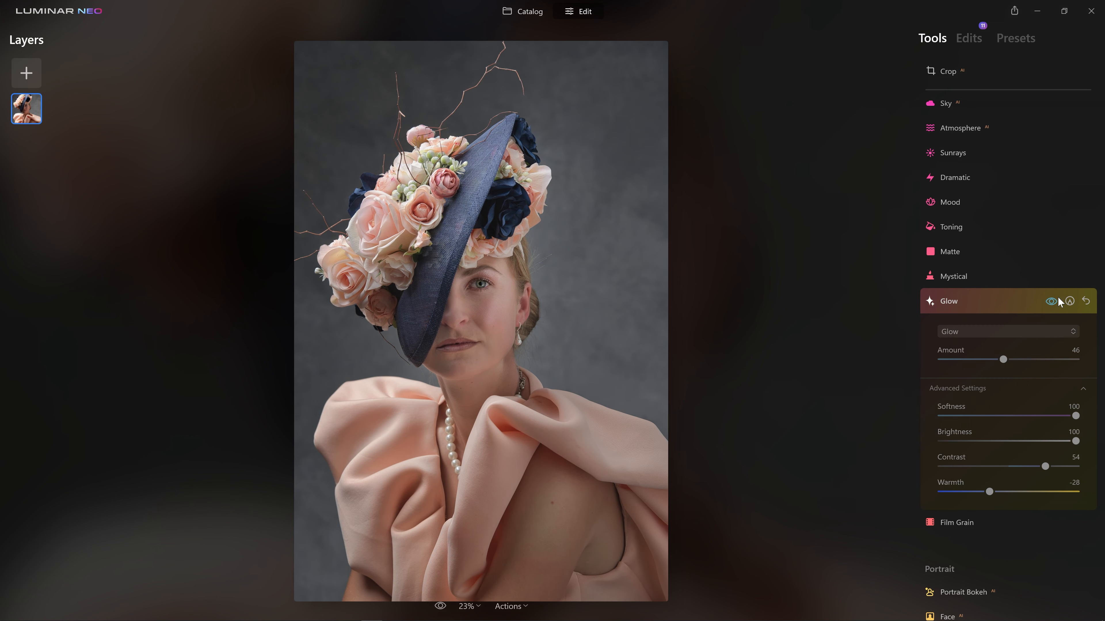
pyautogui.click(1052, 302)
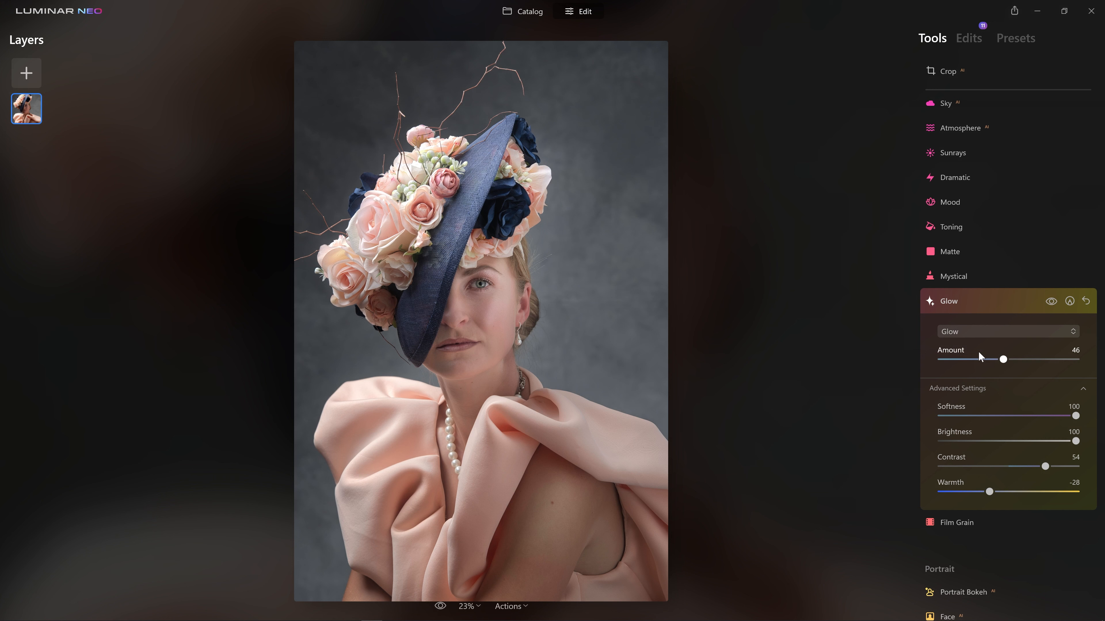
# Set the Glow Amount to 26, and compare the portrait without the Glow adjustment and with the original photo.
pyautogui.click(977, 359)
pyautogui.click(1047, 305)
pyautogui.click(1047, 305)
pyautogui.click(1048, 306)
pyautogui.click(1048, 305)
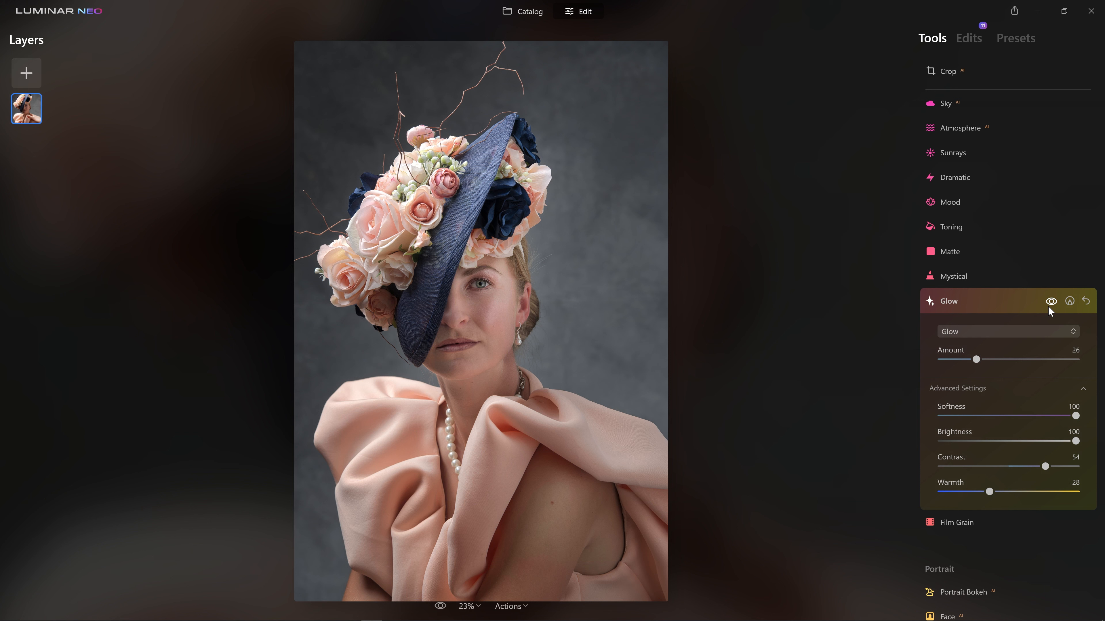
pyautogui.click(440, 606)
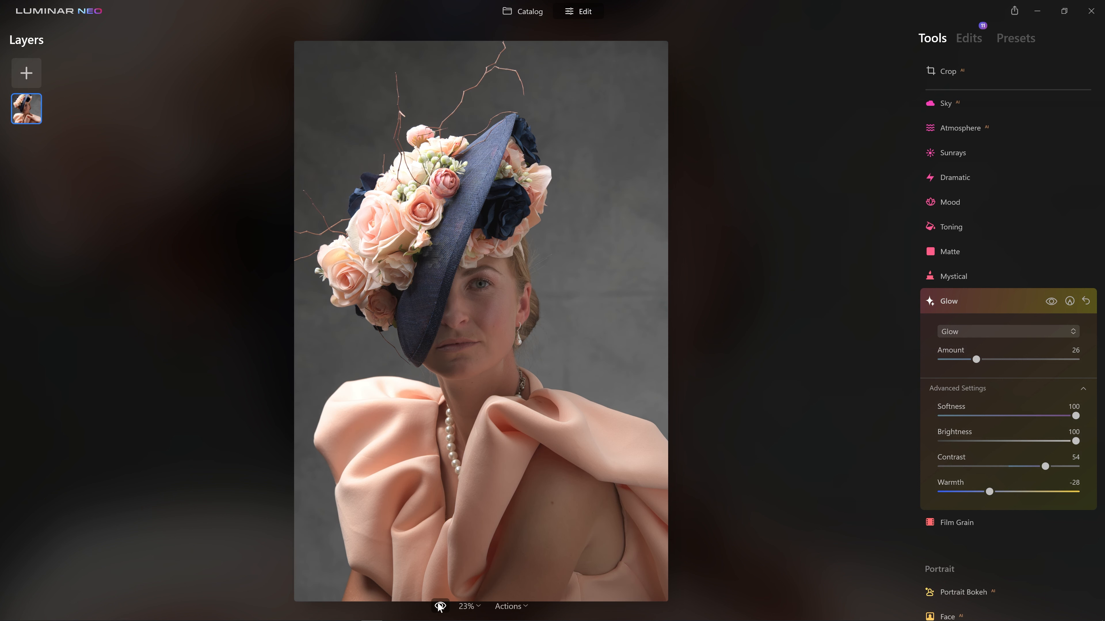
pyautogui.click(440, 606)
pyautogui.click(440, 606)
pyautogui.click(440, 606)
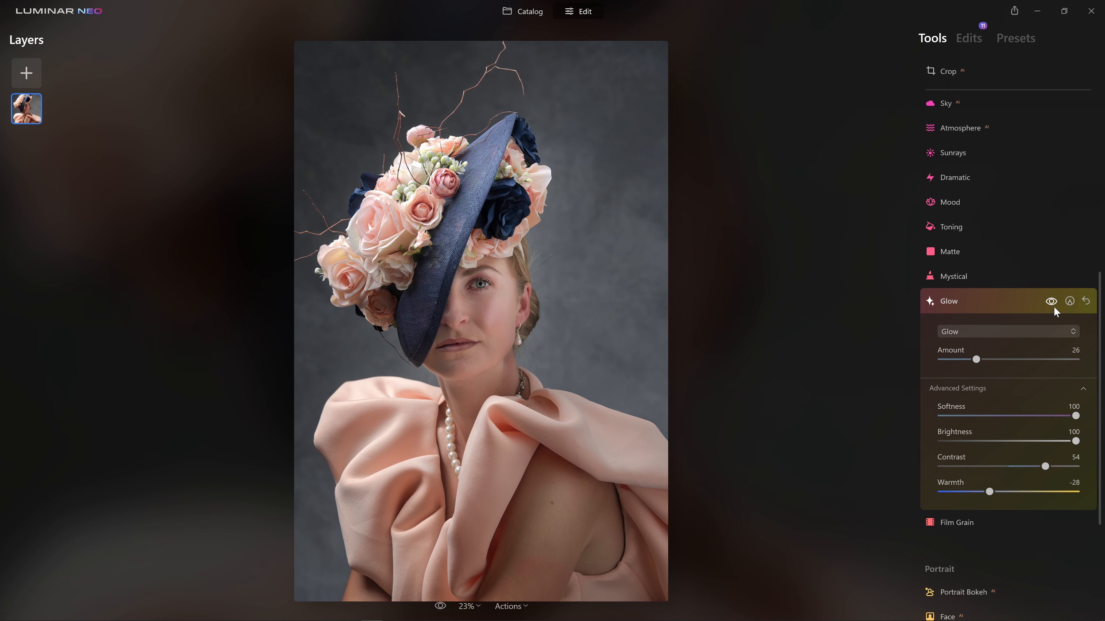
# Paint a Glow mask over the neck and chest with a brush of Size 238, Softness 100 and Strength 58.
pyautogui.click(1069, 301)
pyautogui.press(']')
pyautogui.press(']')
pyautogui.press(']')
pyautogui.press(']')
pyautogui.press(']')
pyautogui.press(']')
pyautogui.scroll(-1, 1020, 439)
pyautogui.click(1019, 409)
pyautogui.moveTo(479, 388)
pyautogui.mouseDown()
pyautogui.moveTo(457, 394)
pyautogui.moveTo(474, 496)
pyautogui.mouseUp()
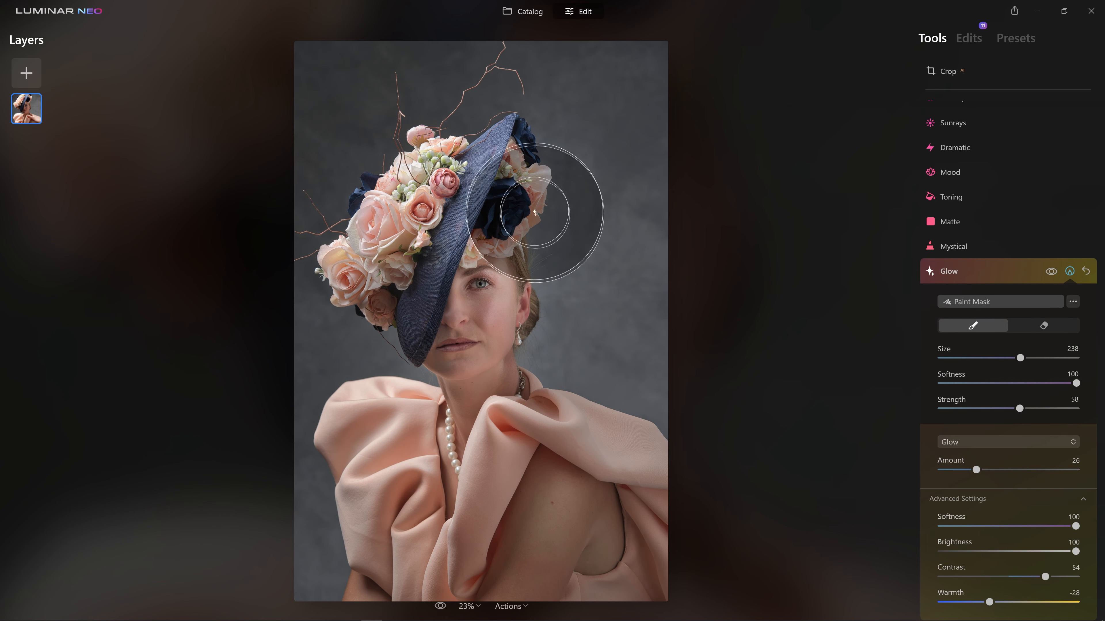
# Enlarge the Glow mask brush to Size 382 and paint over the hat and its flowers.
pyautogui.press(']')
pyautogui.press(']')
pyautogui.press(']')
pyautogui.press(']')
pyautogui.press(']')
pyautogui.press(']')
pyautogui.moveTo(468, 185); pyautogui.dragTo(514, 166)
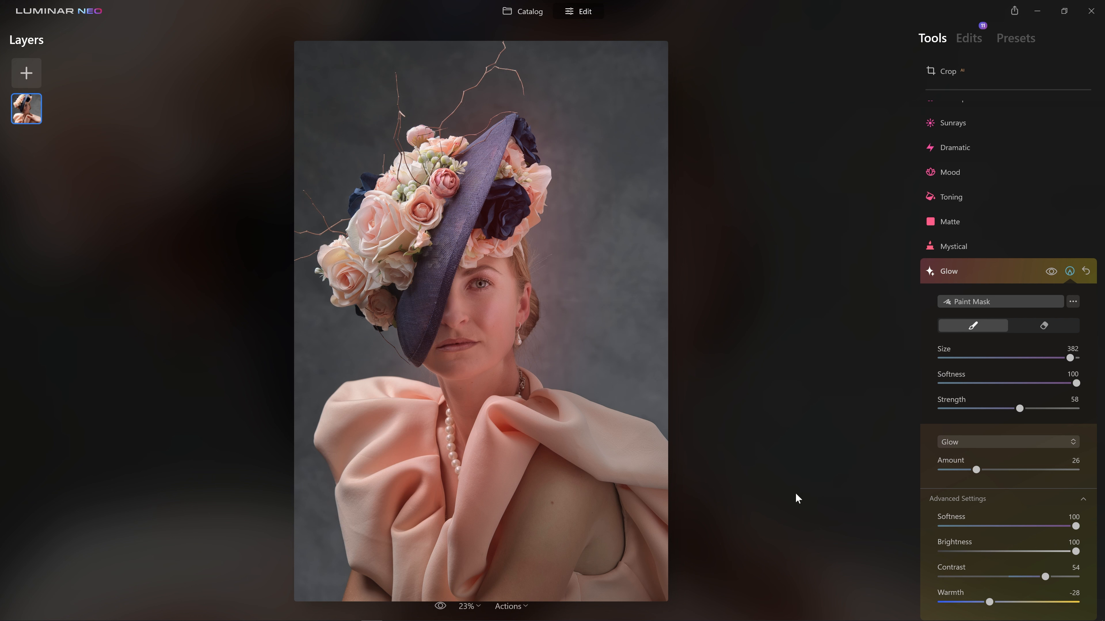
# Compare the portrait with and without the masked Glow, and close the Glow adjustment.
pyautogui.click(1051, 273)
pyautogui.click(1052, 275)
pyautogui.click(1050, 272)
pyautogui.click(1046, 275)
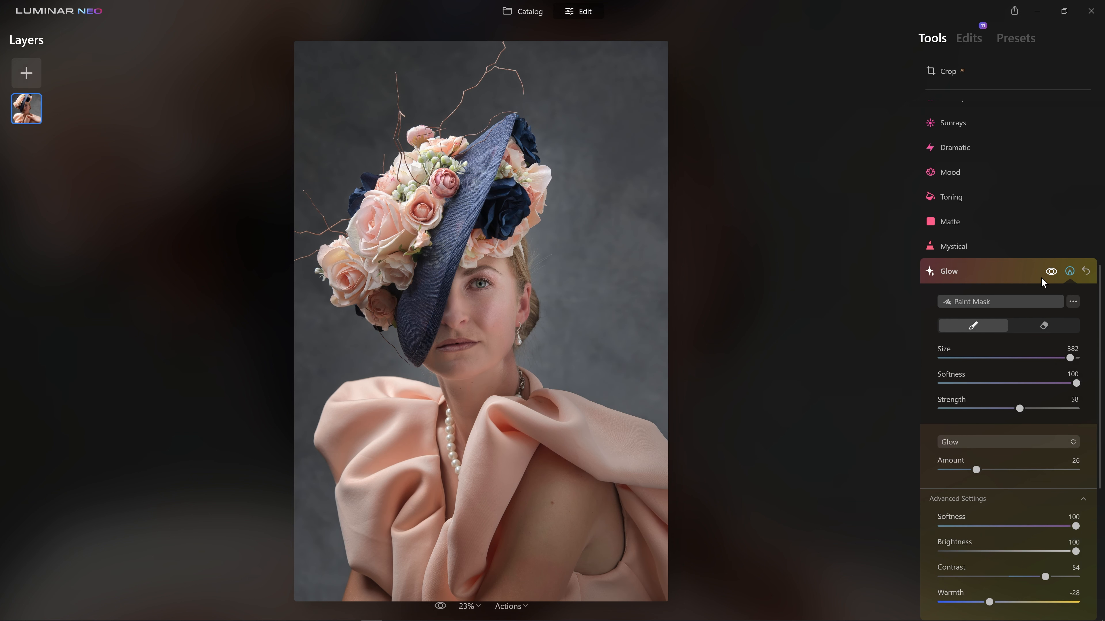
pyautogui.click(1019, 275)
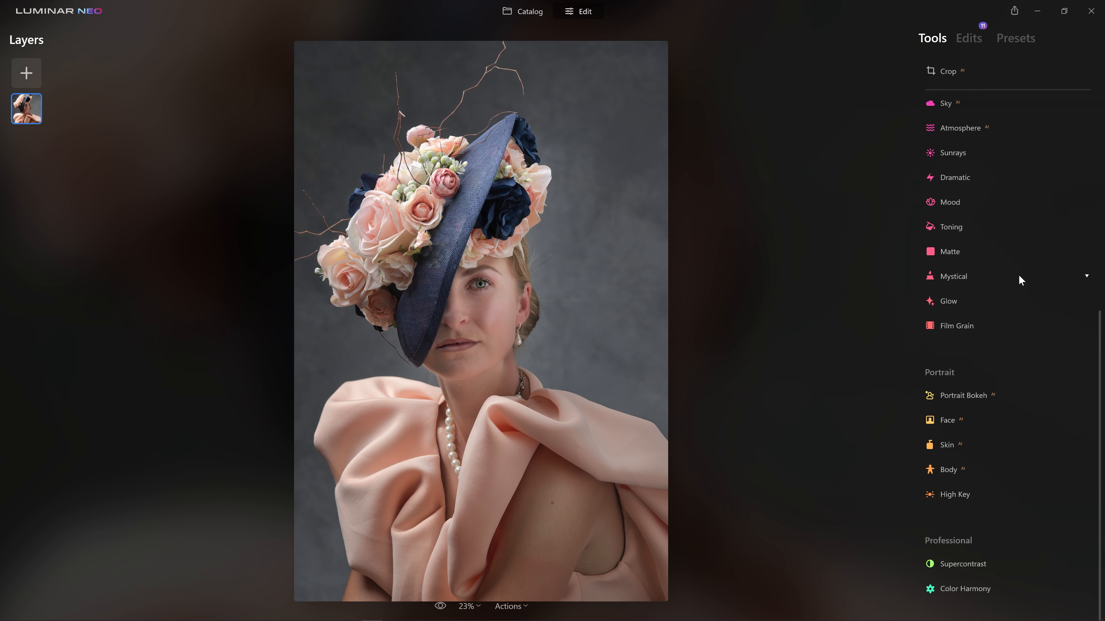
# Start a new Develop adjustment and try reshaping its overall tone curve with several added points.
pyautogui.scroll(7, 1019, 275)
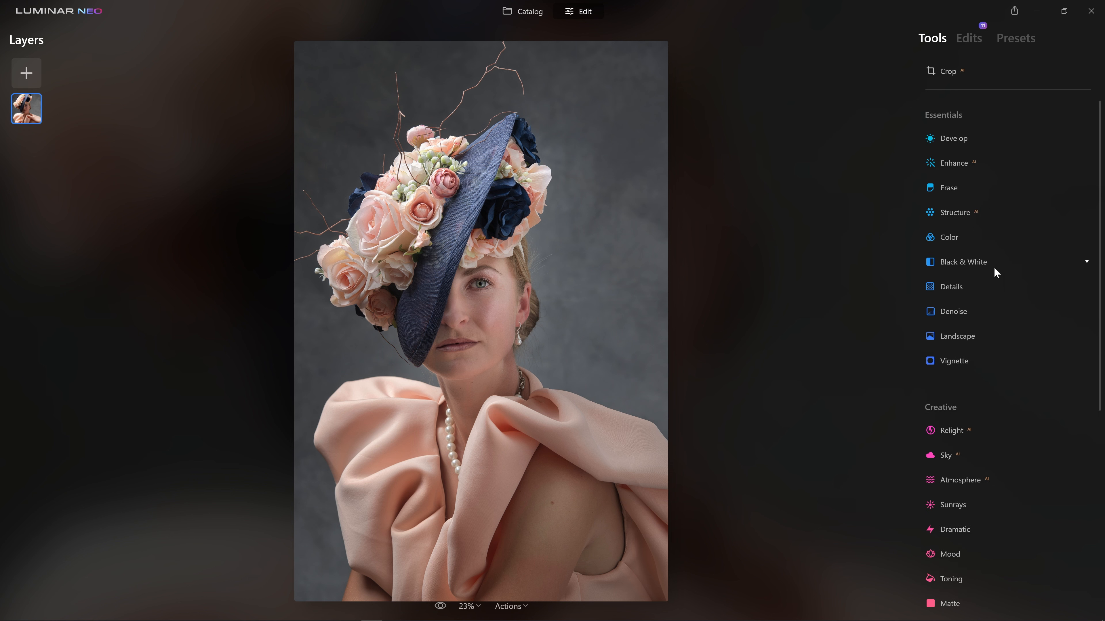
pyautogui.click(960, 143)
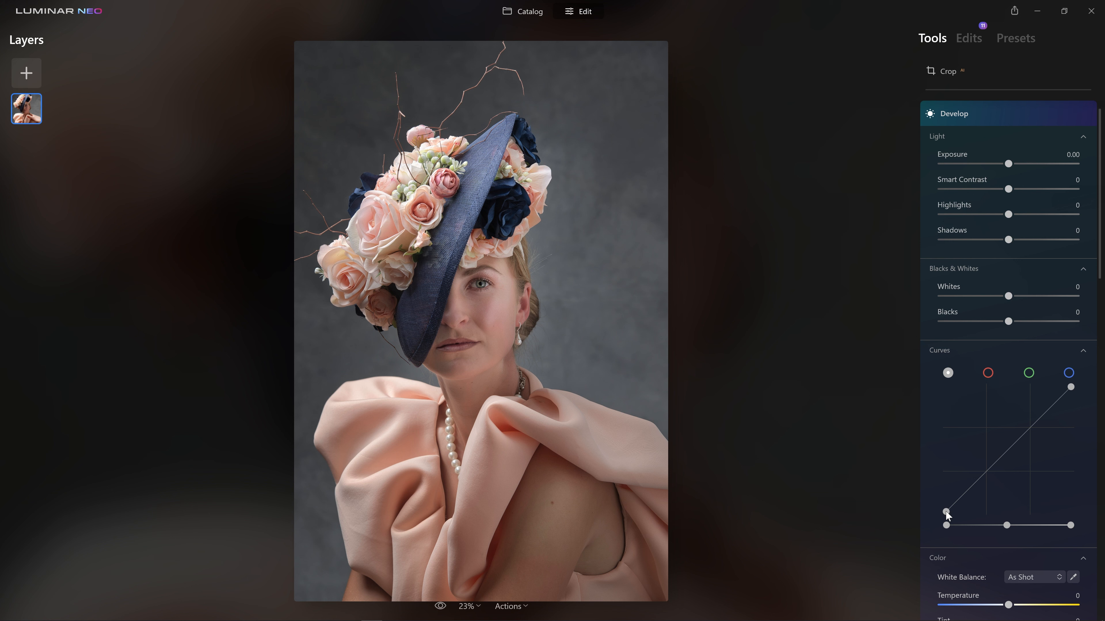
pyautogui.moveTo(968, 496); pyautogui.dragTo(973, 494)
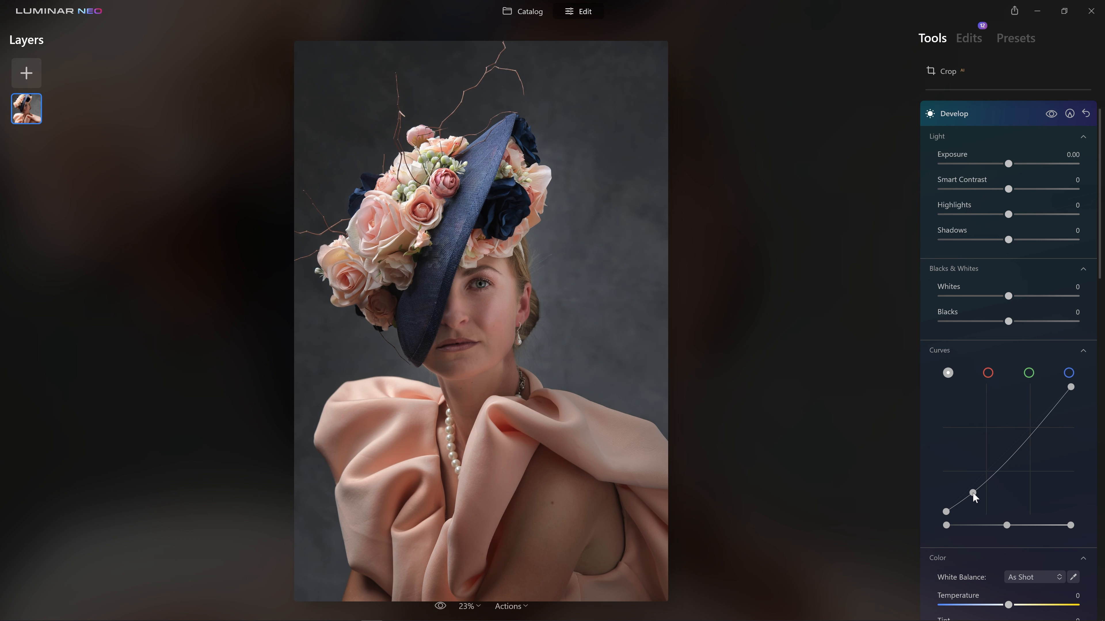
pyautogui.moveTo(972, 493); pyautogui.dragTo(943, 506)
pyautogui.moveTo(1020, 428); pyautogui.dragTo(1022, 427)
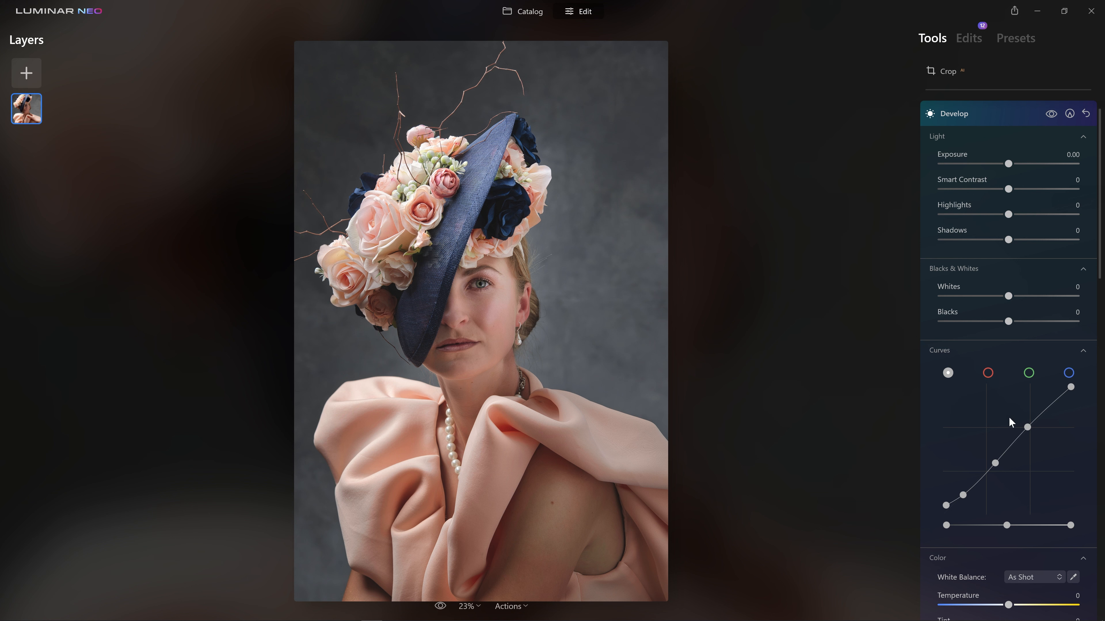
pyautogui.moveTo(1026, 427); pyautogui.dragTo(1039, 430)
pyautogui.moveTo(995, 463); pyautogui.dragTo(931, 525)
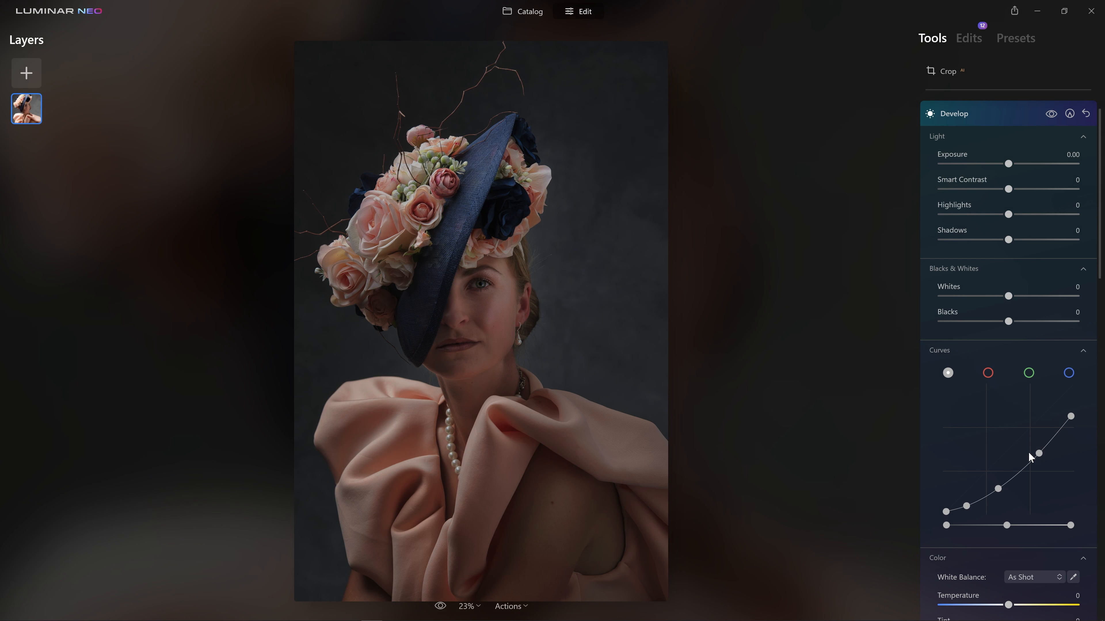
# Remove the three added curve points and lower the curve's white endpoint to darken the whole photo.
pyautogui.doubleClick(1035, 451)
pyautogui.doubleClick(999, 489)
pyautogui.doubleClick(967, 505)
pyautogui.moveTo(1073, 416); pyautogui.dragTo(1080, 441)
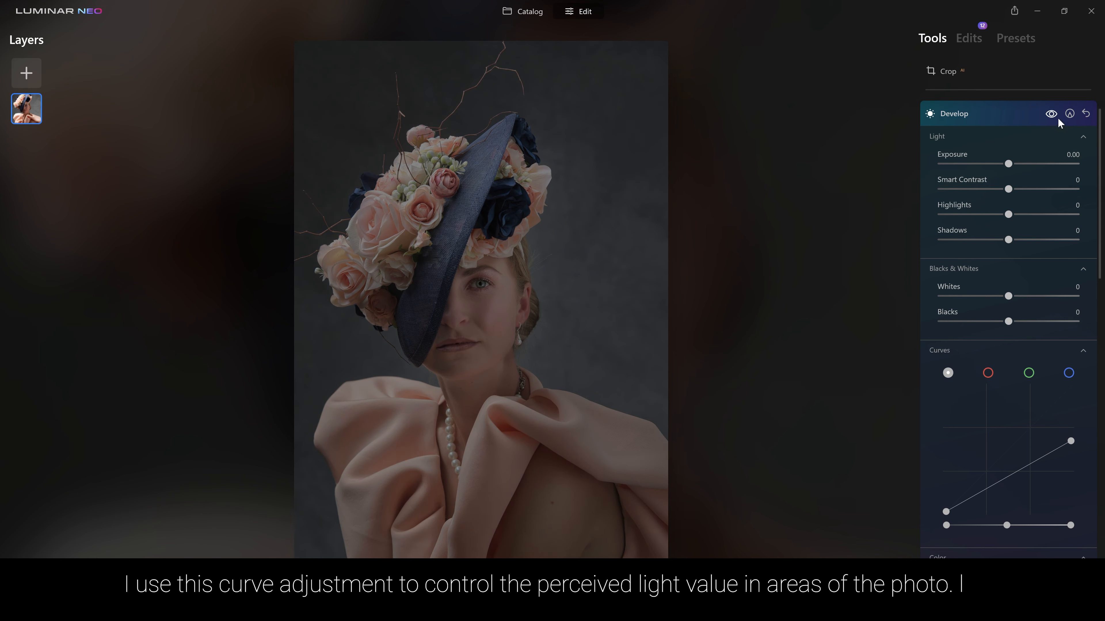
# Erase the Develop darkening from the face and hat with a Size 382, Strength 58 mask brush, and compare the result.
pyautogui.click(1069, 114)
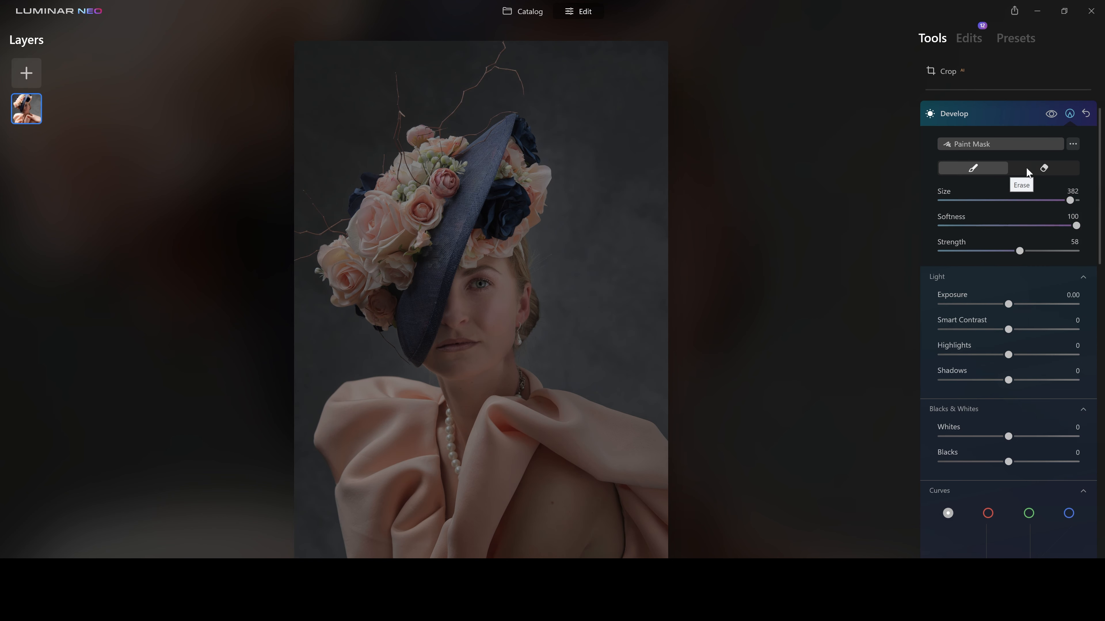
pyautogui.click(1044, 168)
pyautogui.moveTo(471, 299)
pyautogui.mouseDown()
pyautogui.moveTo(486, 471)
pyautogui.moveTo(479, 307)
pyautogui.moveTo(480, 410)
pyautogui.moveTo(412, 474)
pyautogui.moveTo(401, 470)
pyautogui.moveTo(557, 447)
pyautogui.moveTo(454, 315)
pyautogui.moveTo(451, 202)
pyautogui.moveTo(422, 252)
pyautogui.mouseUp()
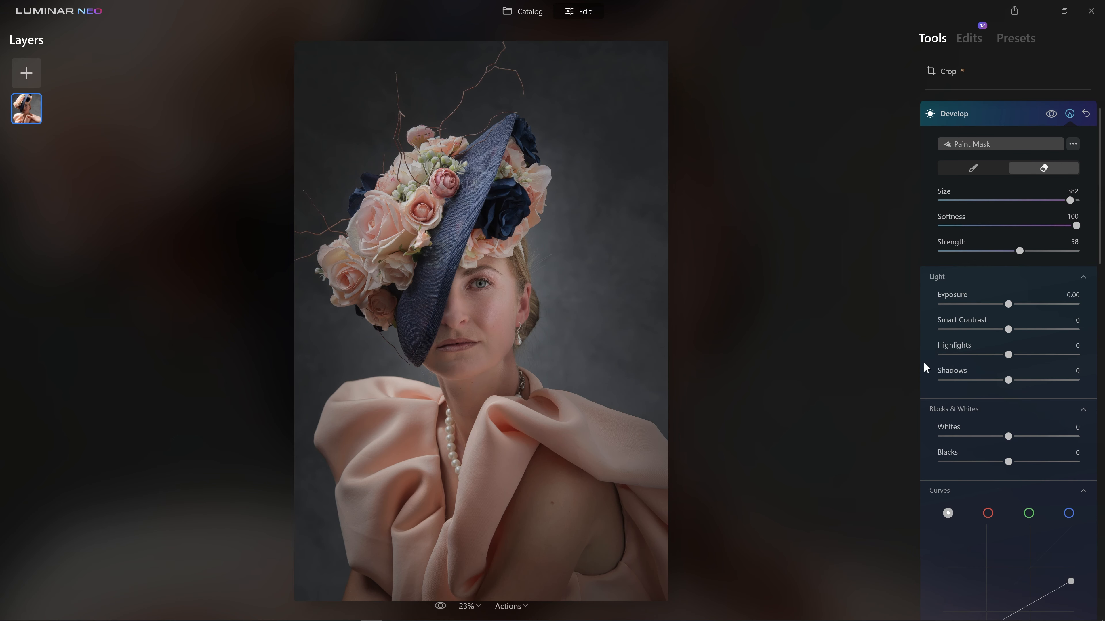
pyautogui.click(1050, 115)
pyautogui.click(1050, 115)
pyautogui.click(1050, 114)
pyautogui.click(1050, 115)
# Paint the Develop darkening back over the photo's right edge and upper-left background at Strength 58.
pyautogui.click(996, 171)
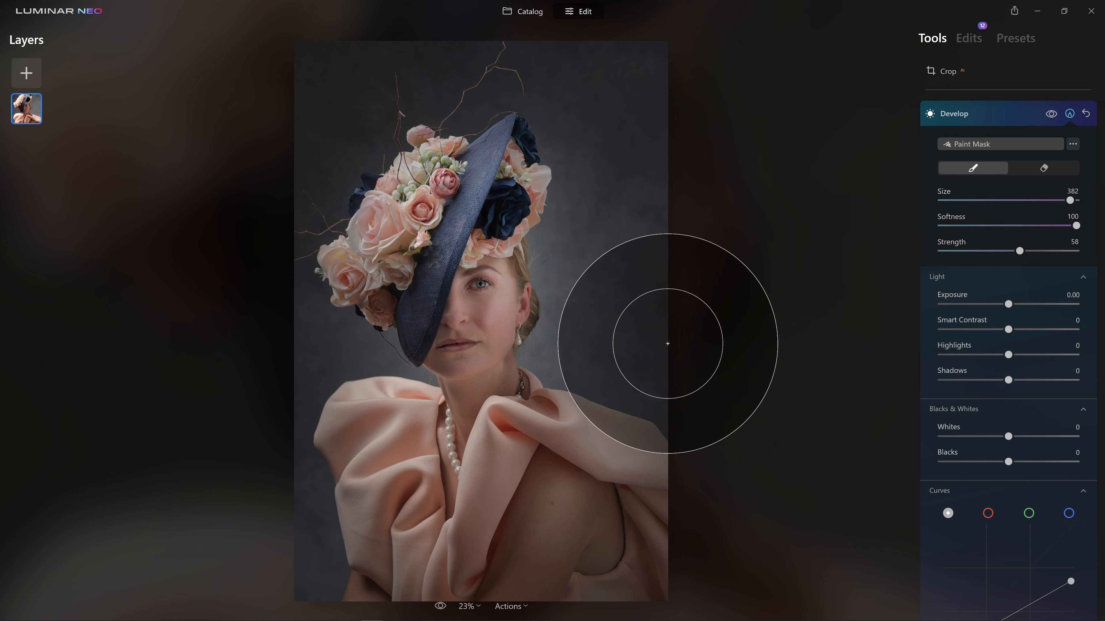
pyautogui.moveTo(665, 331)
pyautogui.mouseDown()
pyautogui.moveTo(653, 222)
pyautogui.moveTo(621, 251)
pyautogui.moveTo(634, 318)
pyautogui.moveTo(783, 292)
pyautogui.mouseUp()
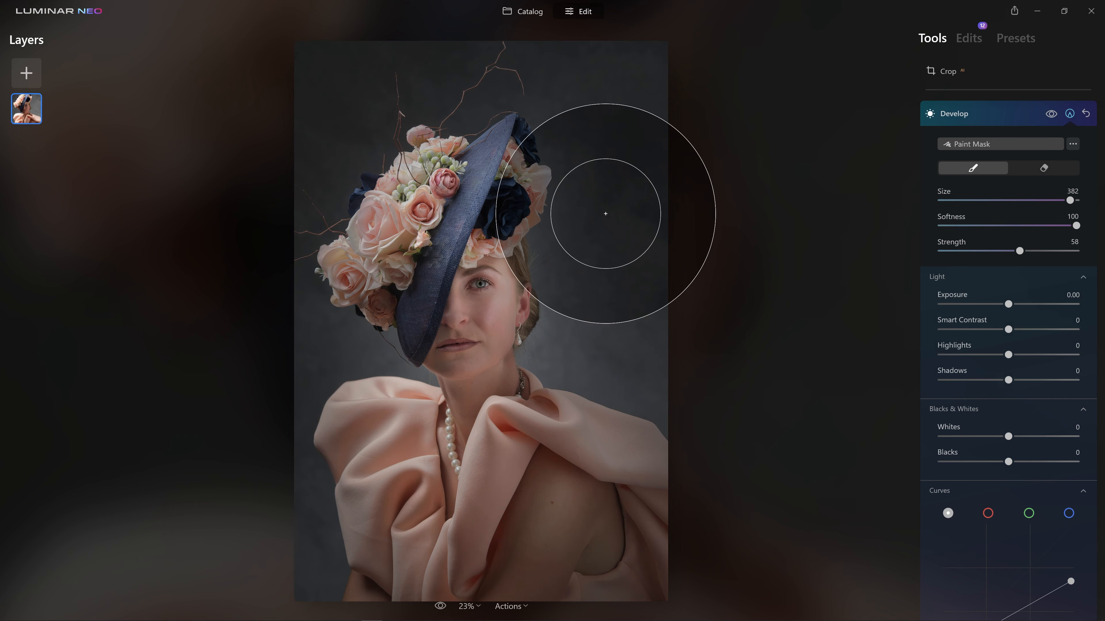
pyautogui.moveTo(406, 123)
pyautogui.mouseDown()
pyautogui.moveTo(409, 77)
pyautogui.moveTo(285, 311)
pyautogui.mouseUp()
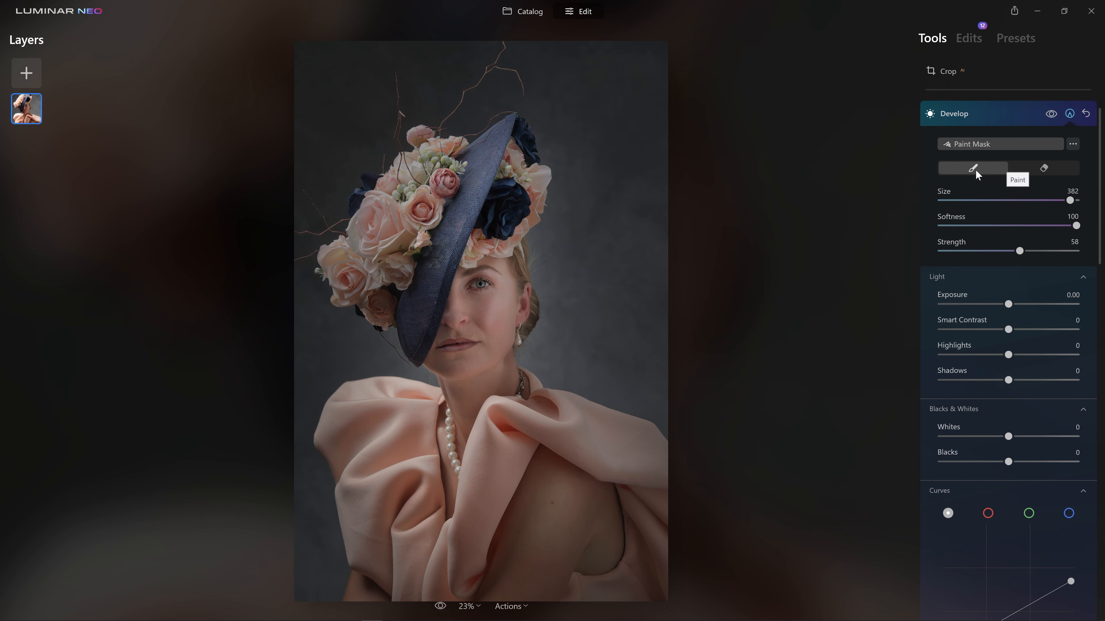
# Set the mask brush Strength to 30, erase some darkening across the subject, and paint it back along the photo's right edge.
pyautogui.click(1044, 167)
pyautogui.moveTo(1019, 250); pyautogui.dragTo(981, 251)
pyautogui.moveTo(559, 162)
pyautogui.mouseDown()
pyautogui.moveTo(495, 133)
pyautogui.moveTo(391, 201)
pyautogui.moveTo(366, 317)
pyautogui.moveTo(433, 489)
pyautogui.mouseUp()
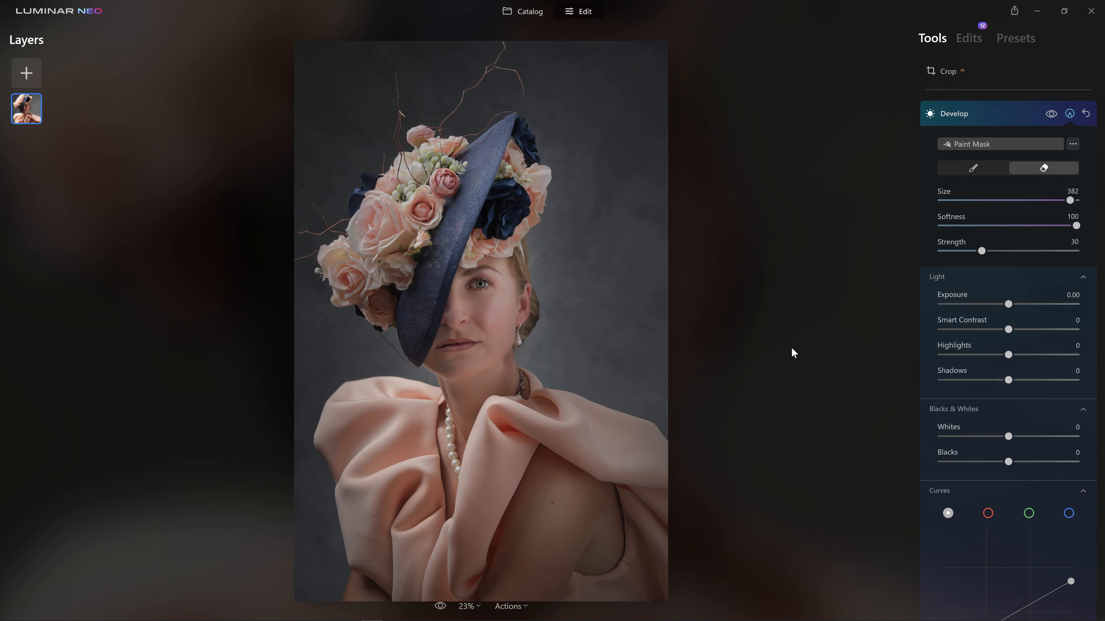
pyautogui.click(999, 167)
pyautogui.moveTo(658, 322); pyautogui.dragTo(701, 202)
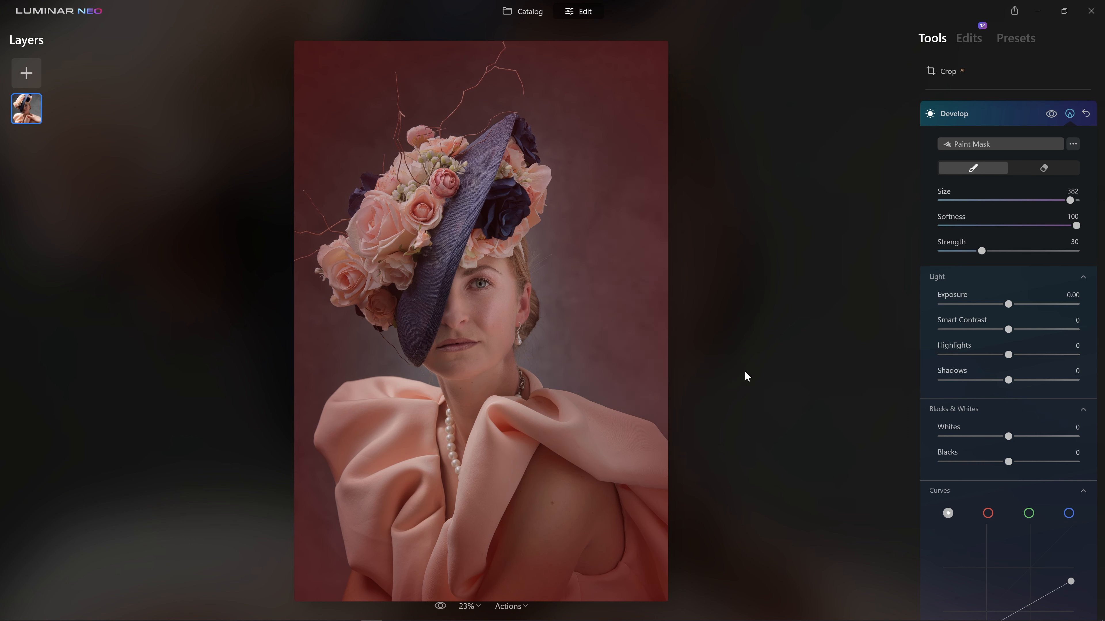
# Start another Develop adjustment and bend its overall tone curve into an S shape with raised highlights and lowered shadows.
pyautogui.click(1012, 116)
pyautogui.click(1012, 115)
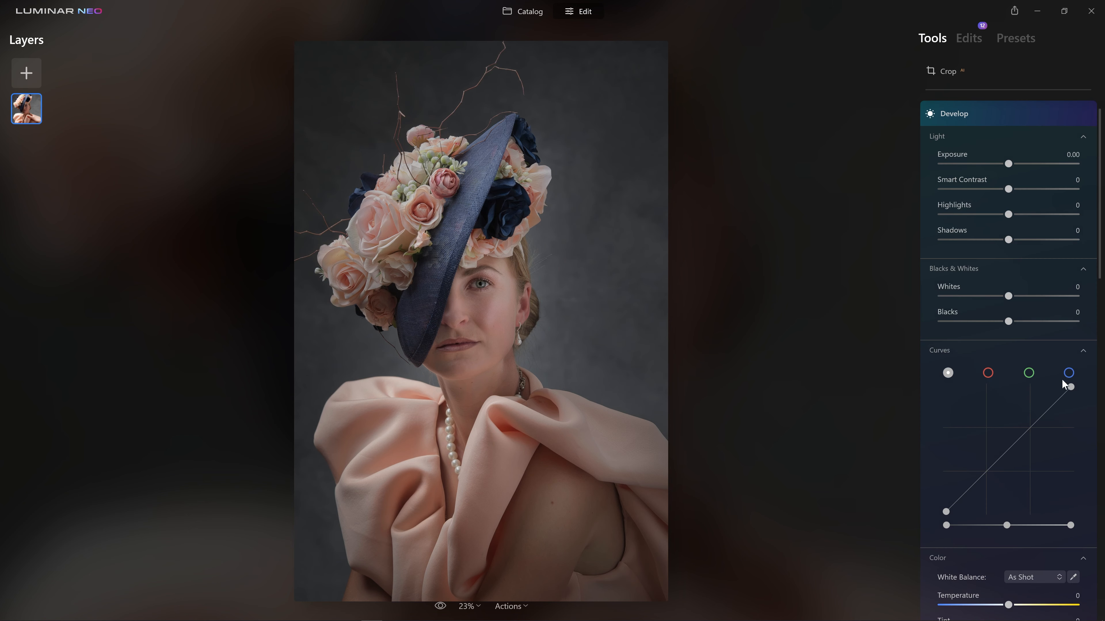
pyautogui.moveTo(1044, 410); pyautogui.dragTo(1040, 407)
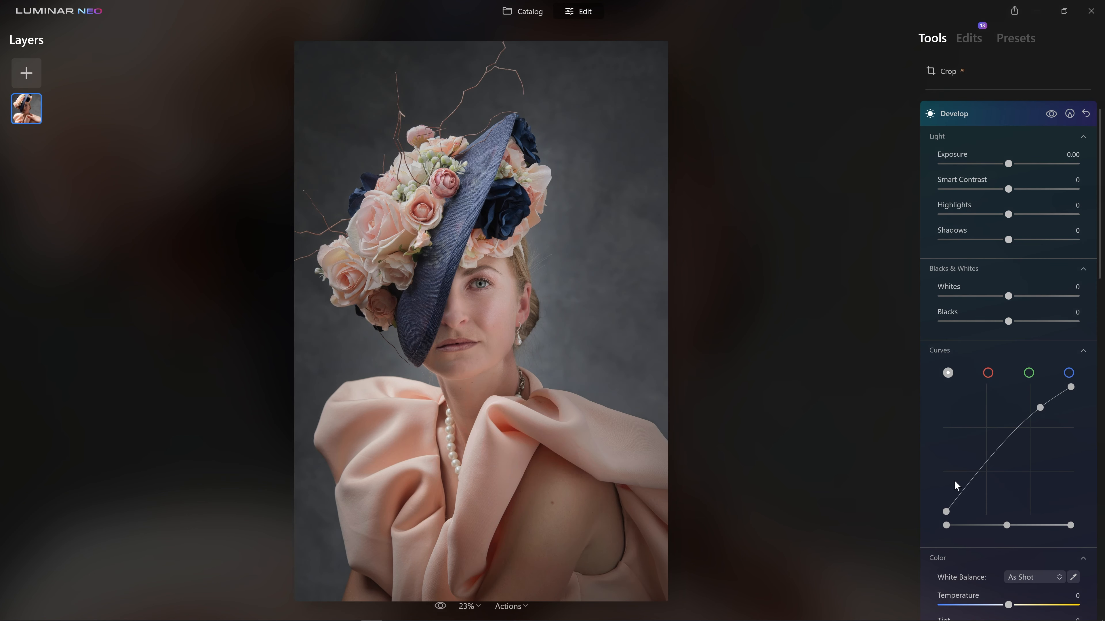
pyautogui.moveTo(965, 489); pyautogui.dragTo(967, 492)
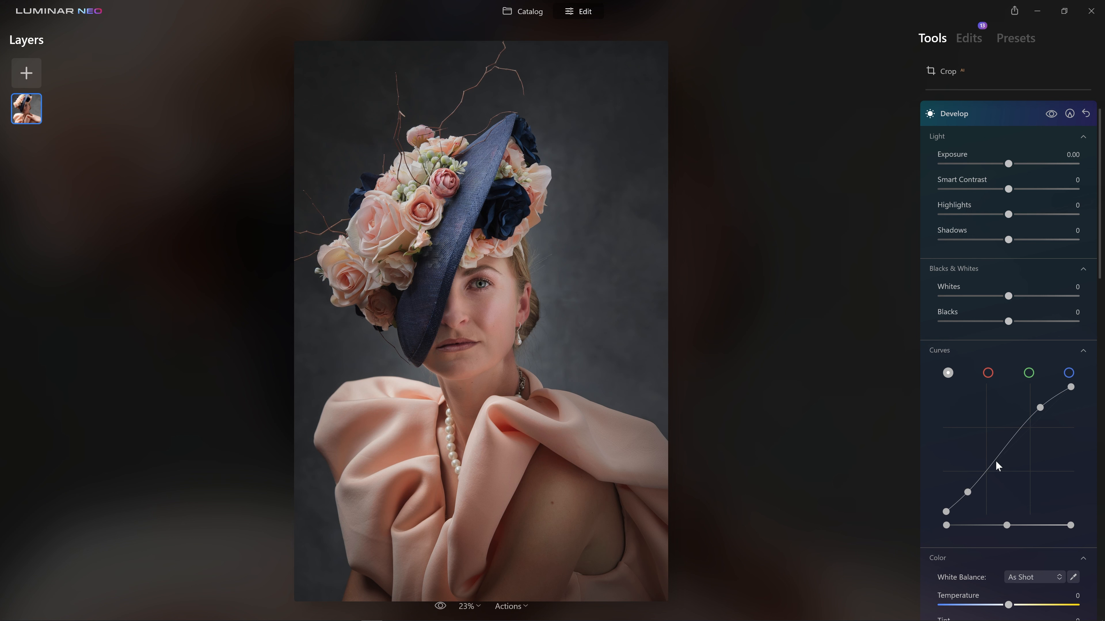
pyautogui.moveTo(994, 460); pyautogui.dragTo(996, 460)
# On the blue curve, raise the shadow end, lower the highlights and add balancing points, and compare the photo with and without Develop.
pyautogui.click(1069, 374)
pyautogui.moveTo(1071, 387); pyautogui.dragTo(1051, 412)
pyautogui.moveTo(945, 512); pyautogui.dragTo(1007, 453)
pyautogui.click(972, 485)
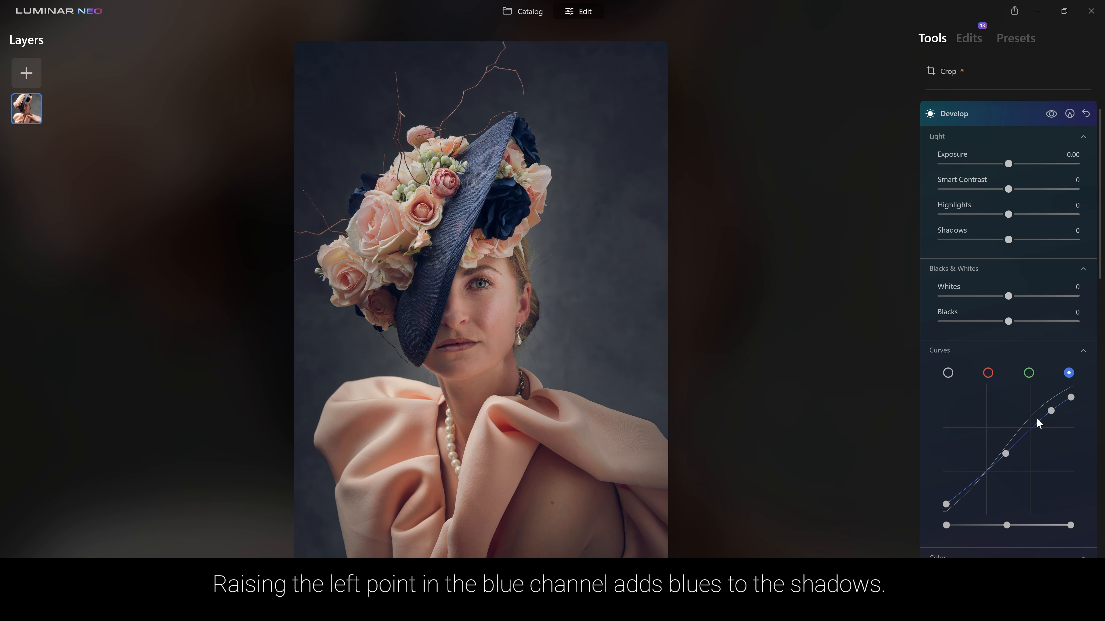
pyautogui.moveTo(1047, 408)
pyautogui.mouseDown()
pyautogui.moveTo(1023, 408)
pyautogui.moveTo(1021, 422)
pyautogui.moveTo(1043, 434)
pyautogui.moveTo(1040, 424)
pyautogui.moveTo(1043, 440)
pyautogui.moveTo(1045, 422)
pyautogui.mouseUp()
pyautogui.moveTo(969, 484); pyautogui.dragTo(972, 487)
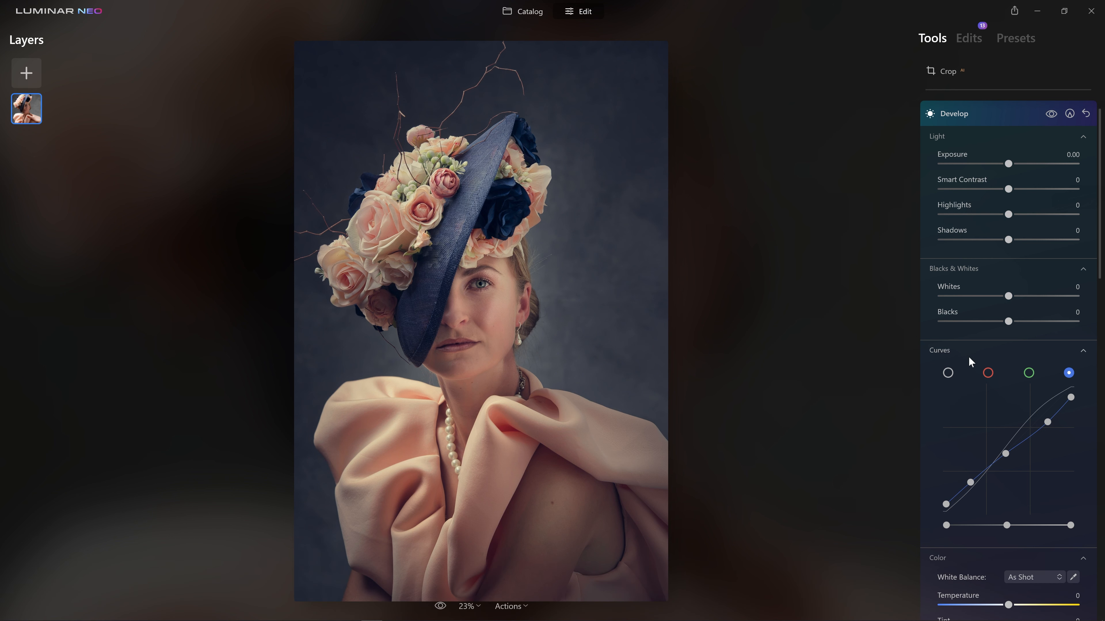
pyautogui.click(1051, 114)
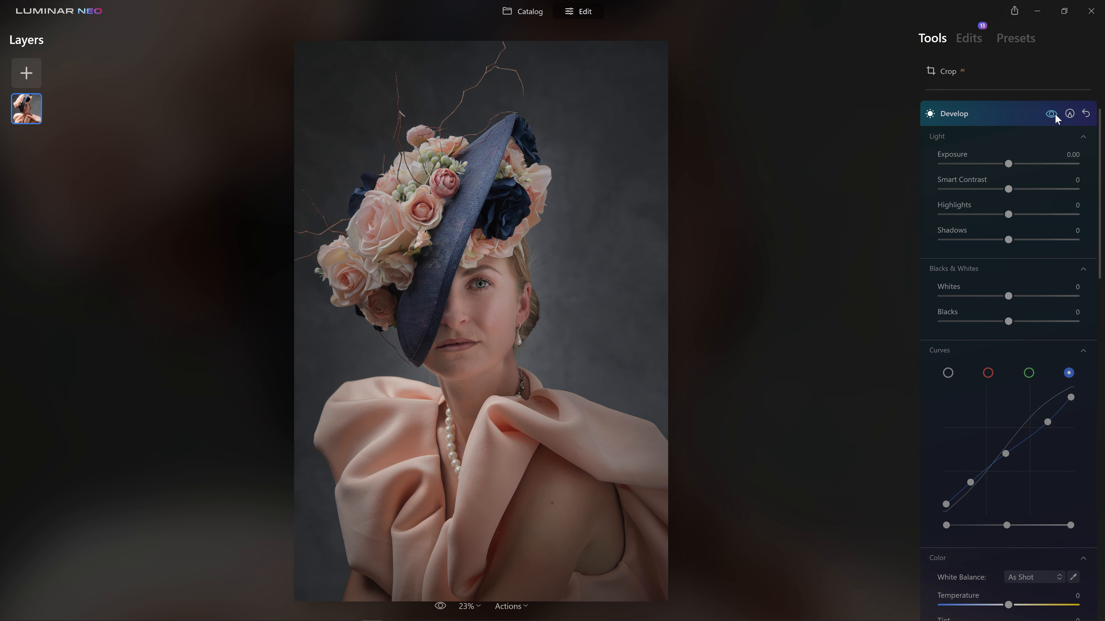
pyautogui.click(1051, 114)
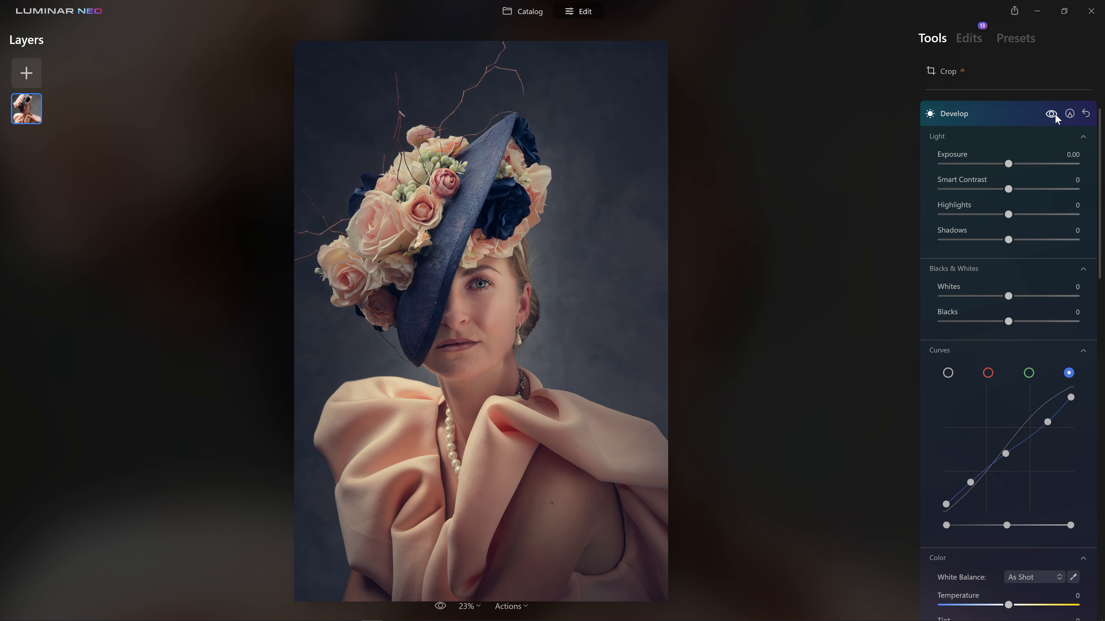
pyautogui.click(1055, 113)
pyautogui.click(1055, 114)
# On the overall tone curve, raise the black endpoint and lift the shadow, midtone and highlight points for faded blacks.
pyautogui.click(947, 373)
pyautogui.moveTo(945, 512); pyautogui.dragTo(945, 502)
pyautogui.moveTo(1040, 407); pyautogui.dragTo(1039, 406)
pyautogui.moveTo(996, 459); pyautogui.dragTo(995, 452)
pyautogui.moveTo(967, 492); pyautogui.dragTo(969, 483)
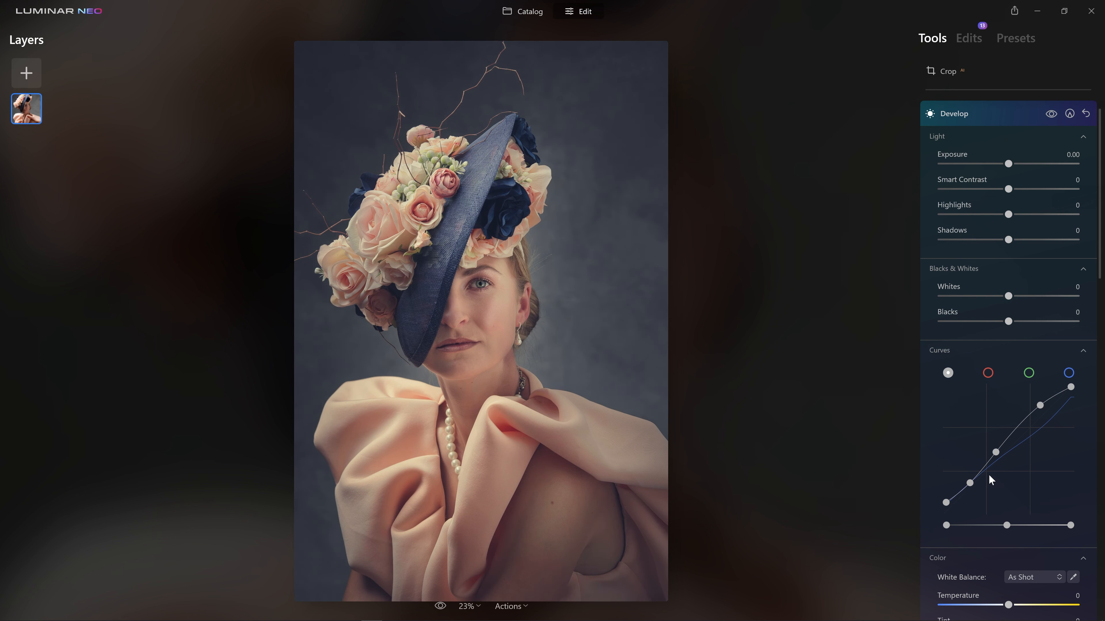
pyautogui.moveTo(997, 451); pyautogui.dragTo(998, 451)
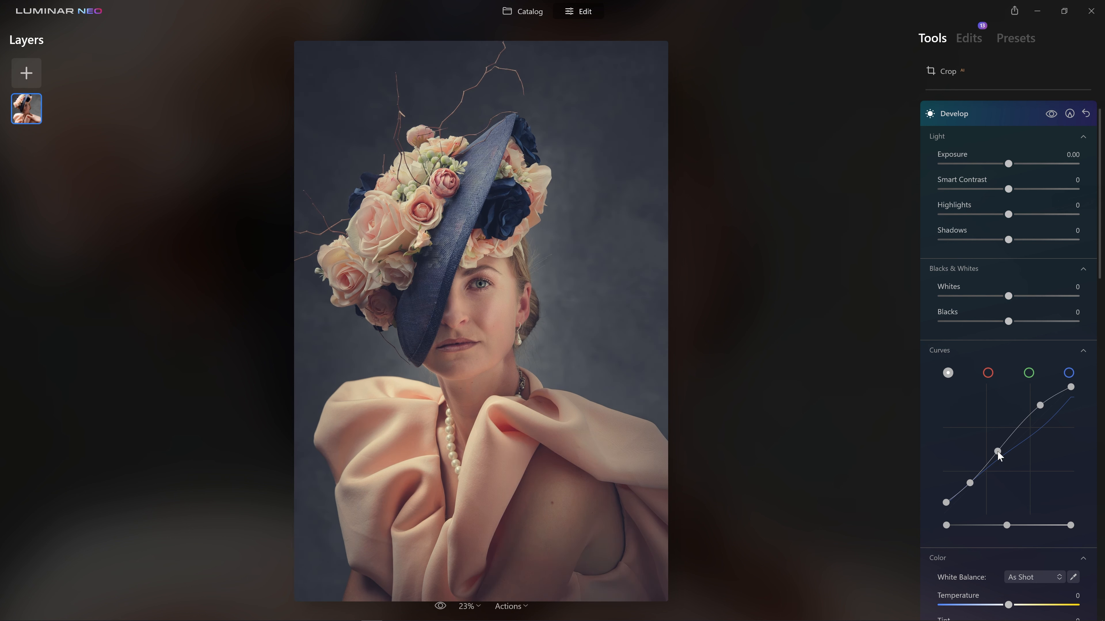
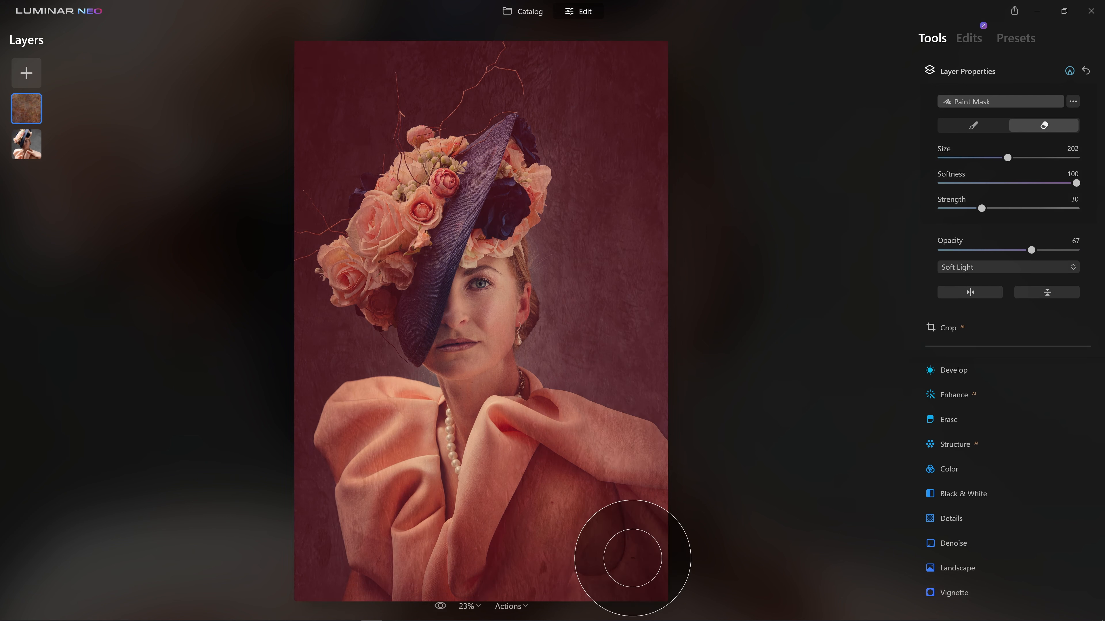
# Erase the Soft Light texture layer's mask over the dress and arm at Strength 56, reducing the brush Size to 130.
pyautogui.moveTo(505, 600)
pyautogui.mouseDown()
pyautogui.moveTo(612, 509)
pyautogui.moveTo(707, 554)
pyautogui.moveTo(593, 519)
pyautogui.moveTo(515, 473)
pyautogui.moveTo(429, 570)
pyautogui.moveTo(353, 425)
pyautogui.moveTo(451, 449)
pyautogui.moveTo(497, 379)
pyautogui.moveTo(454, 309)
pyautogui.moveTo(436, 253)
pyautogui.moveTo(391, 244)
pyautogui.moveTo(480, 188)
pyautogui.moveTo(470, 247)
pyautogui.moveTo(526, 498)
pyautogui.moveTo(545, 435)
pyautogui.moveTo(645, 518)
pyautogui.moveTo(584, 587)
pyautogui.moveTo(819, 540)
pyautogui.mouseUp()
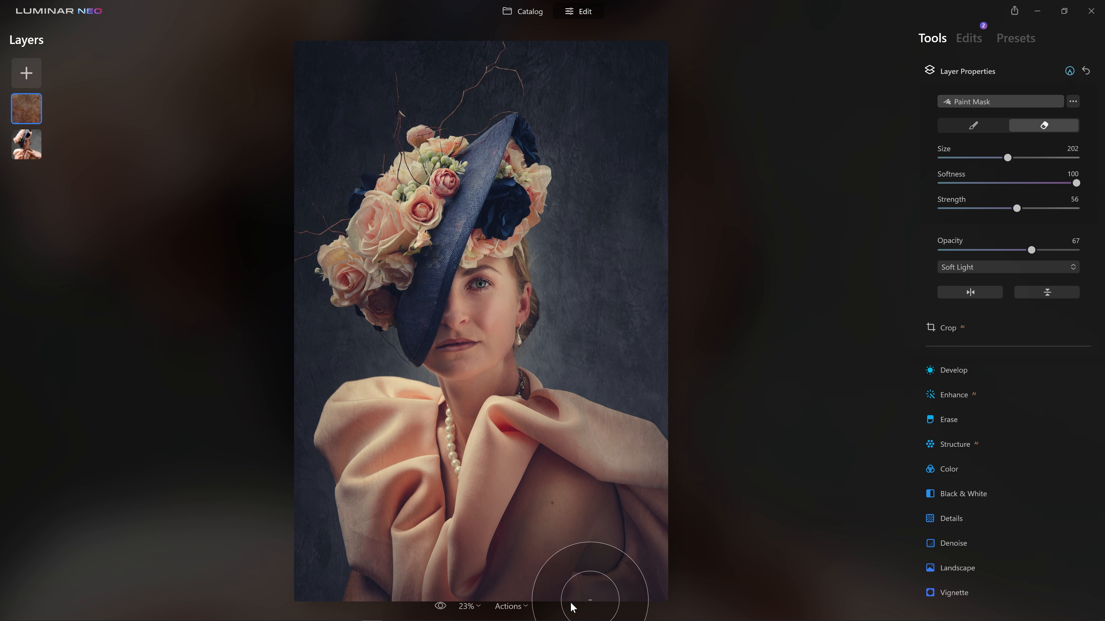
pyautogui.scroll(-6, 377, 525)
pyautogui.moveTo(362, 524)
pyautogui.mouseDown()
pyautogui.moveTo(382, 600)
pyautogui.moveTo(369, 432)
pyautogui.moveTo(829, 483)
pyautogui.mouseUp()
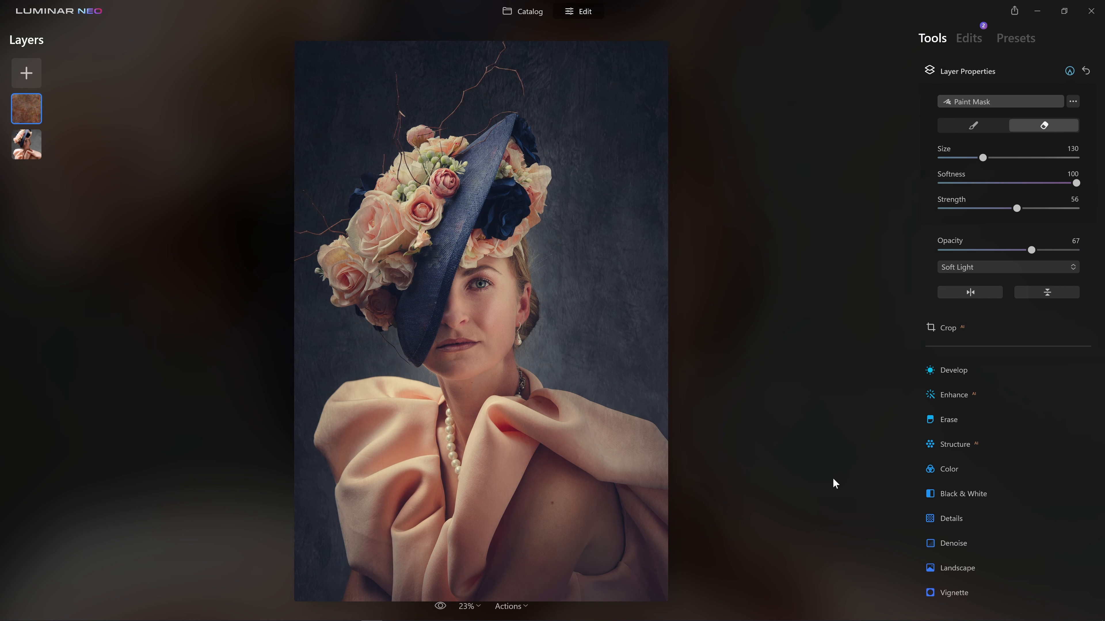
# Try the texture layer's Opacity at several levels including 0, and set it to 42.
pyautogui.click(937, 256)
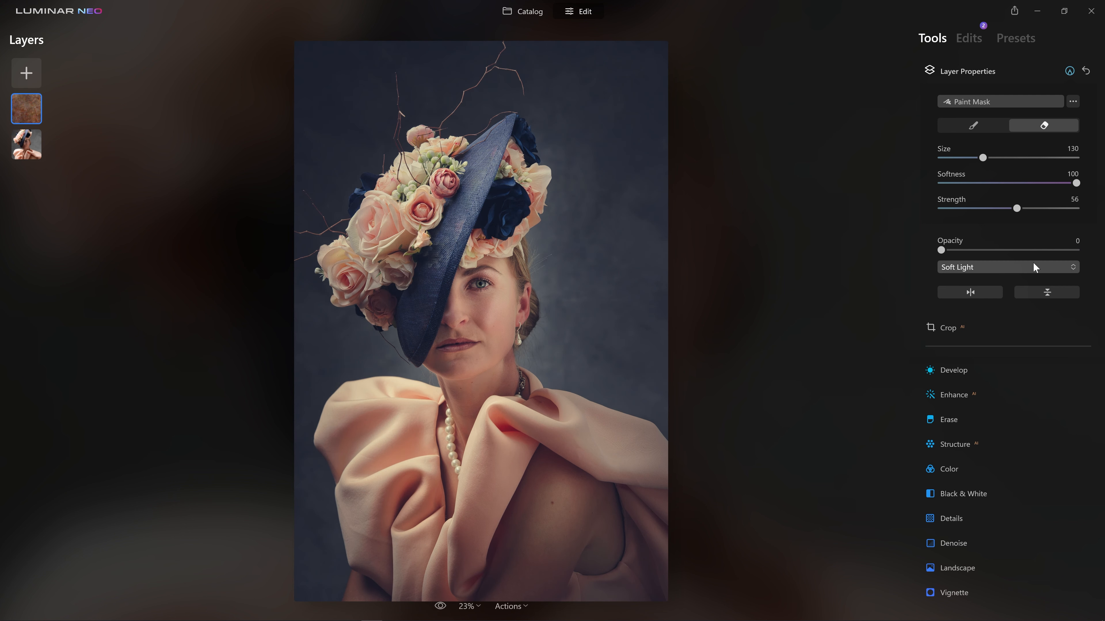
pyautogui.click(1062, 251)
pyautogui.moveTo(1063, 250); pyautogui.dragTo(1059, 250)
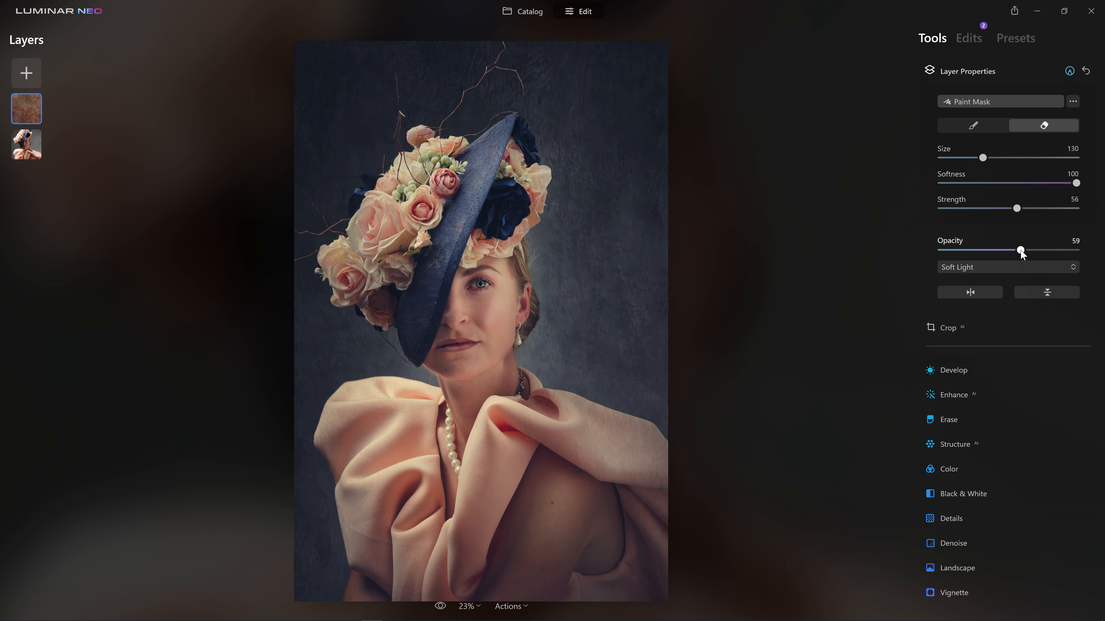
pyautogui.moveTo(941, 251); pyautogui.dragTo(1051, 268)
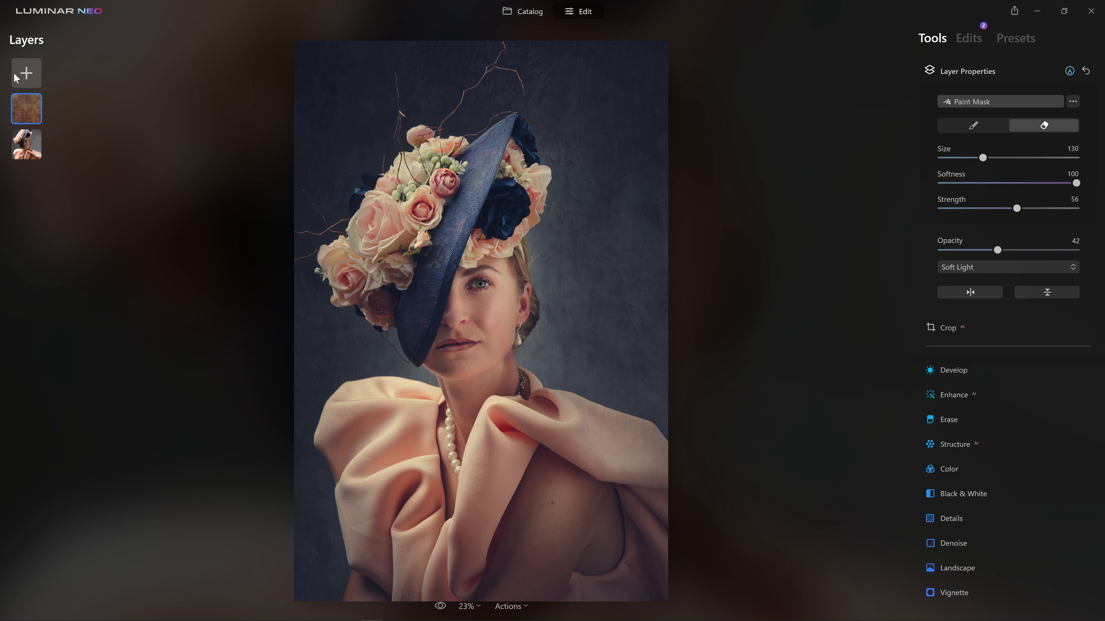
# Add the blue-grey grunge texture as a new layer above the brown one and set its Opacity to 47.
pyautogui.click(37, 79)
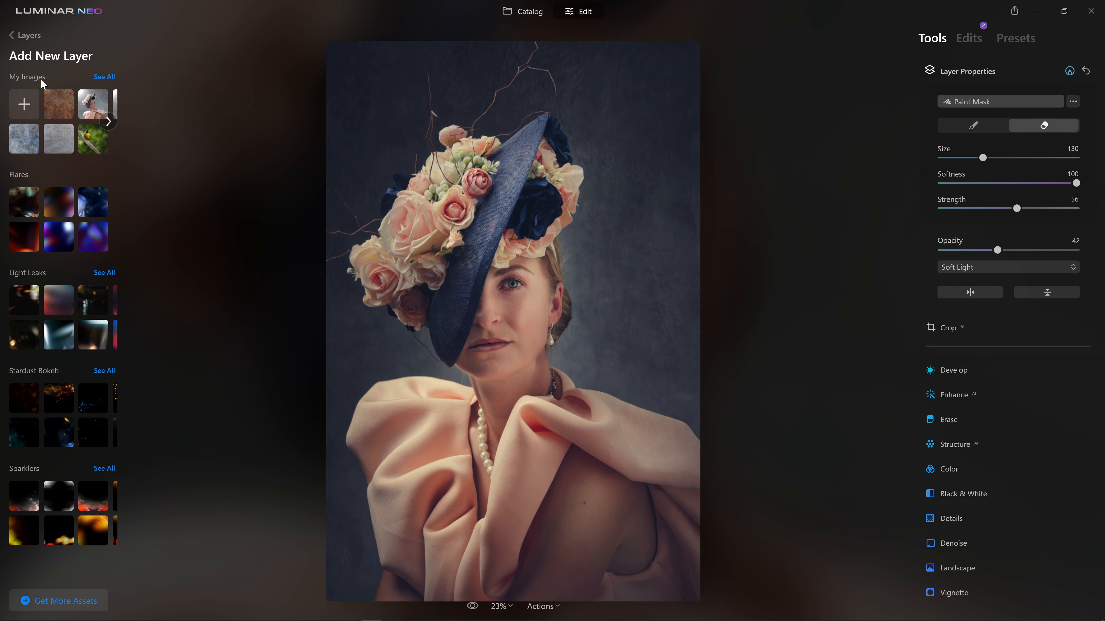
pyautogui.click(17, 139)
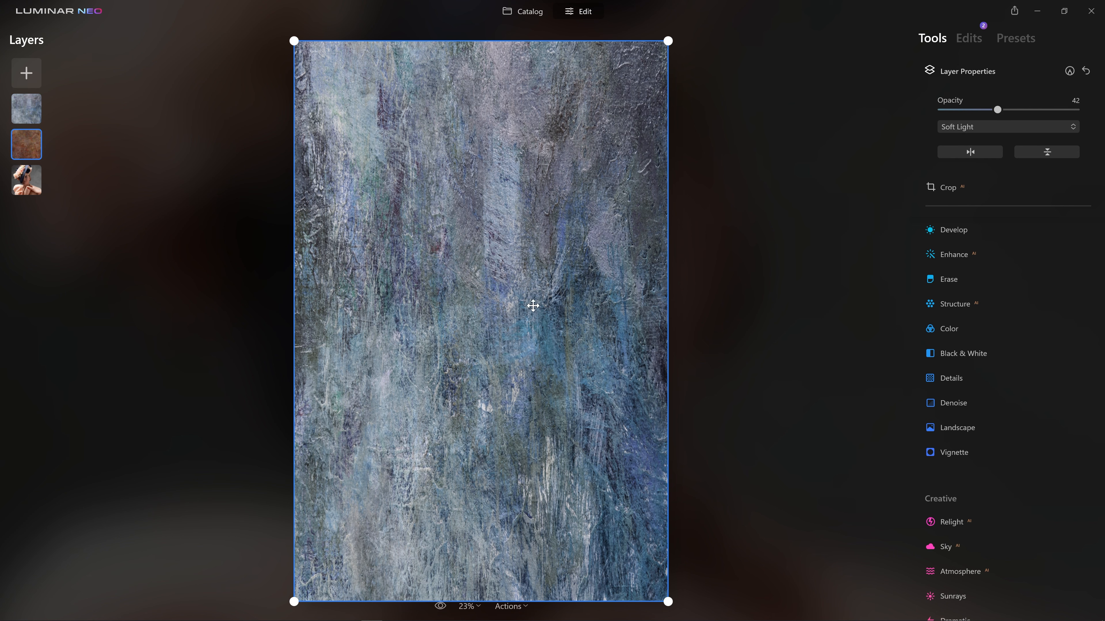
pyautogui.click(974, 77)
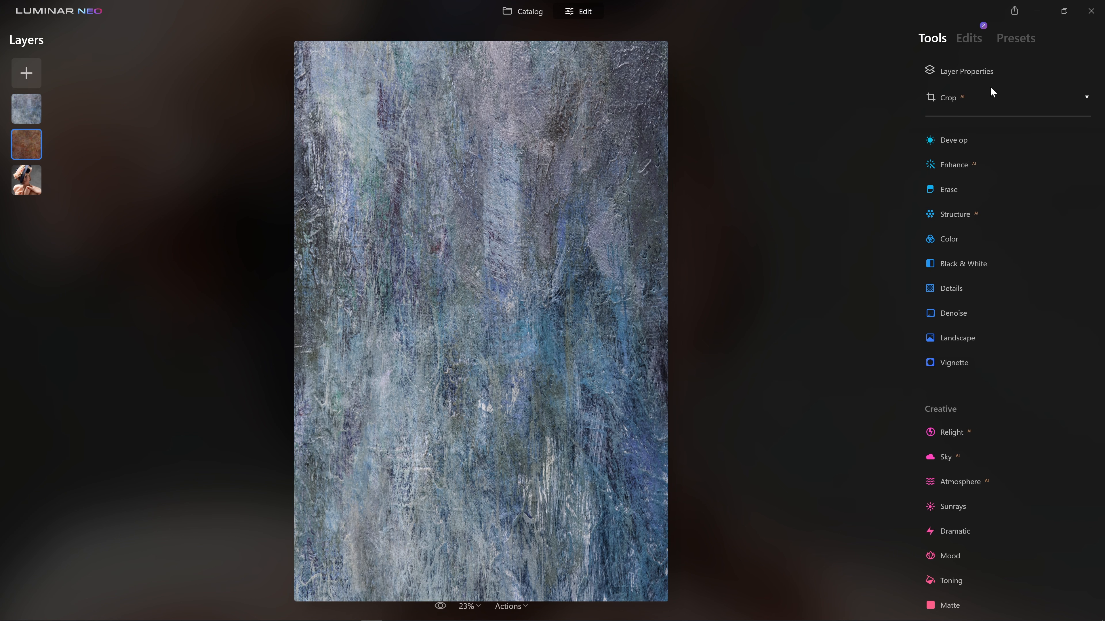
pyautogui.click(28, 109)
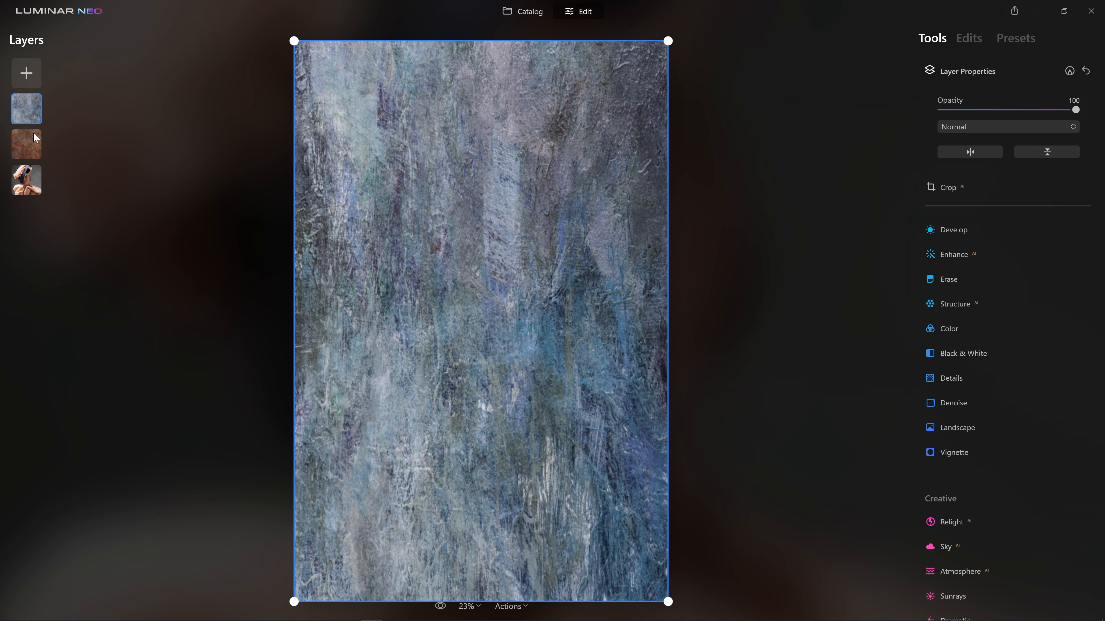
pyautogui.moveTo(1075, 111); pyautogui.dragTo(1000, 126)
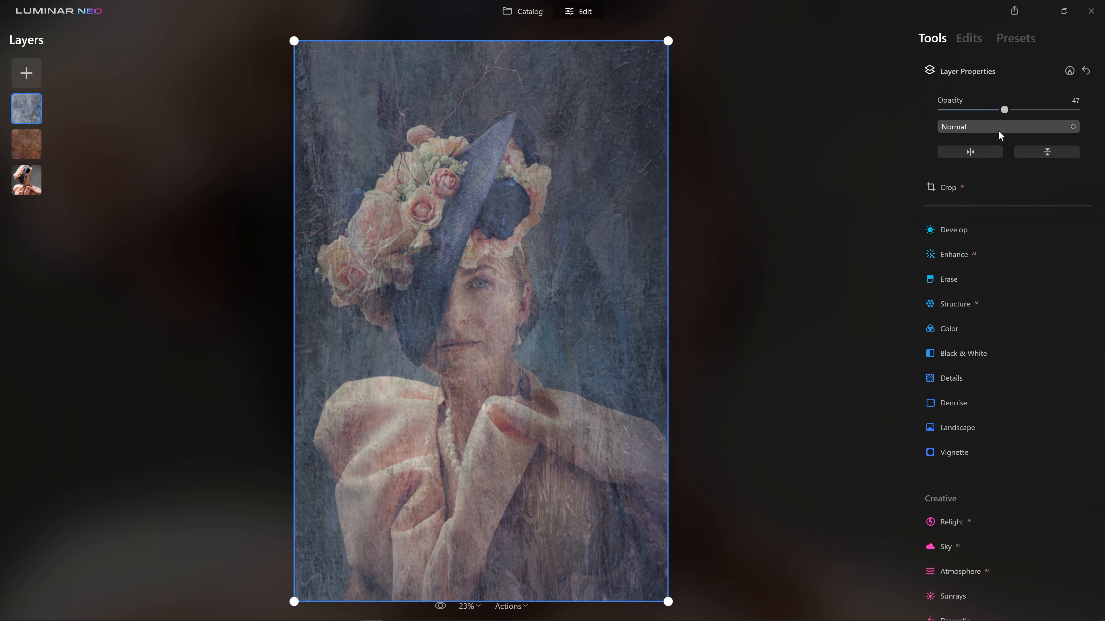
# Try Soft Light on the blue-grey texture layer, set its blend mode to Overlay and raise its Opacity to 78.
pyautogui.click(994, 126)
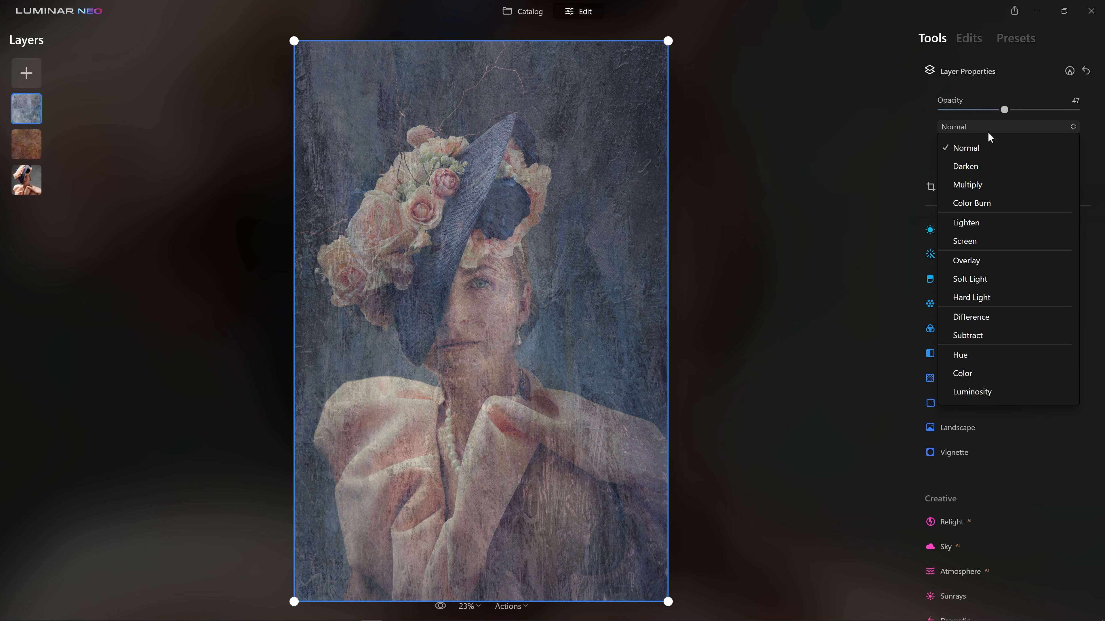
pyautogui.click(1010, 277)
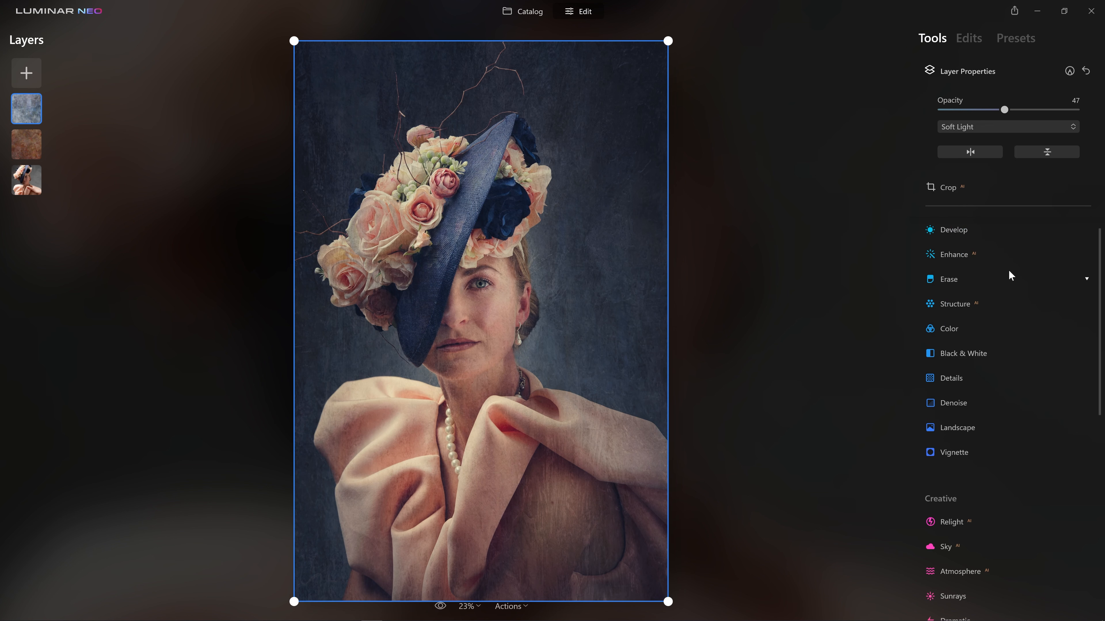
pyautogui.click(977, 128)
pyautogui.click(991, 257)
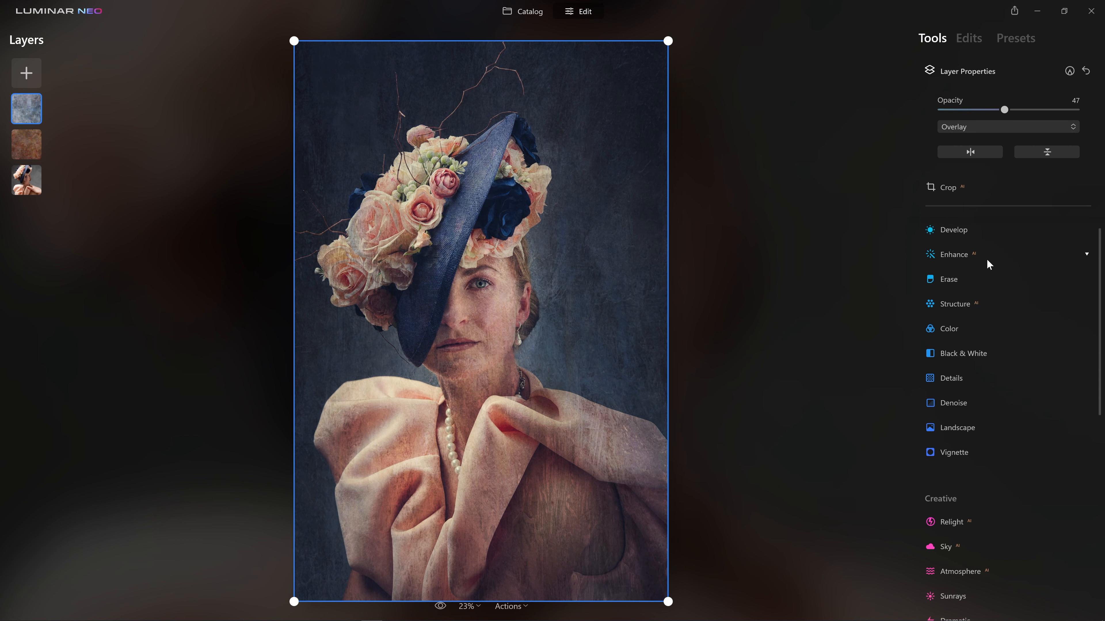
pyautogui.moveTo(1056, 112); pyautogui.dragTo(1102, 116)
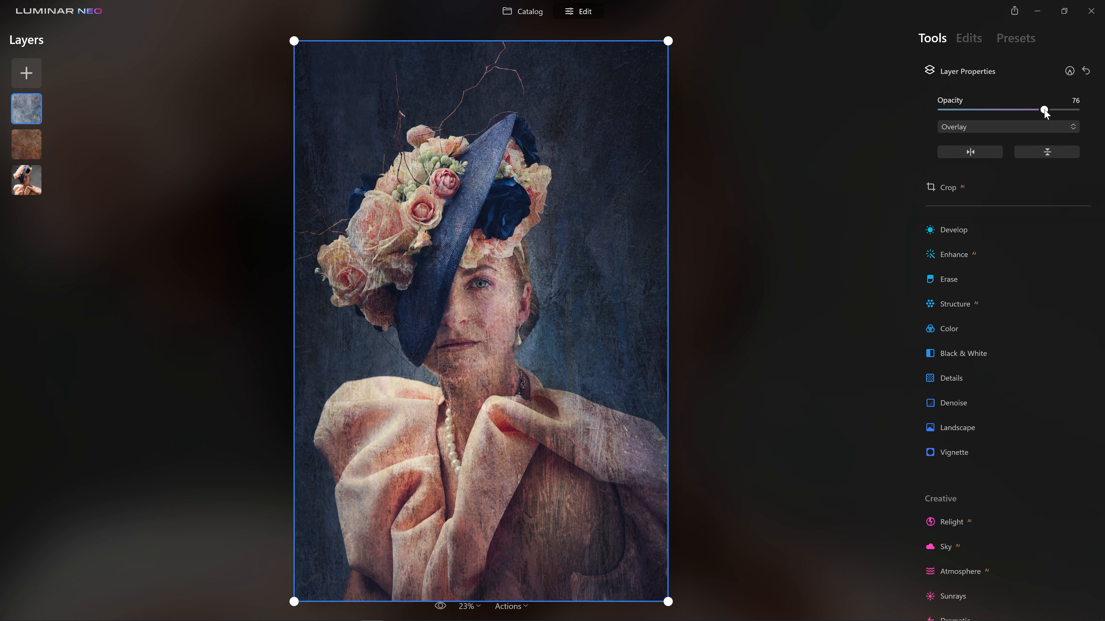
pyautogui.moveTo(993, 109); pyautogui.dragTo(1095, 121)
# Paint the Overlay texture's mask over the background at Size 262 and Strength 56, and lightly over the dress and arm at Strength 27.
pyautogui.click(1070, 71)
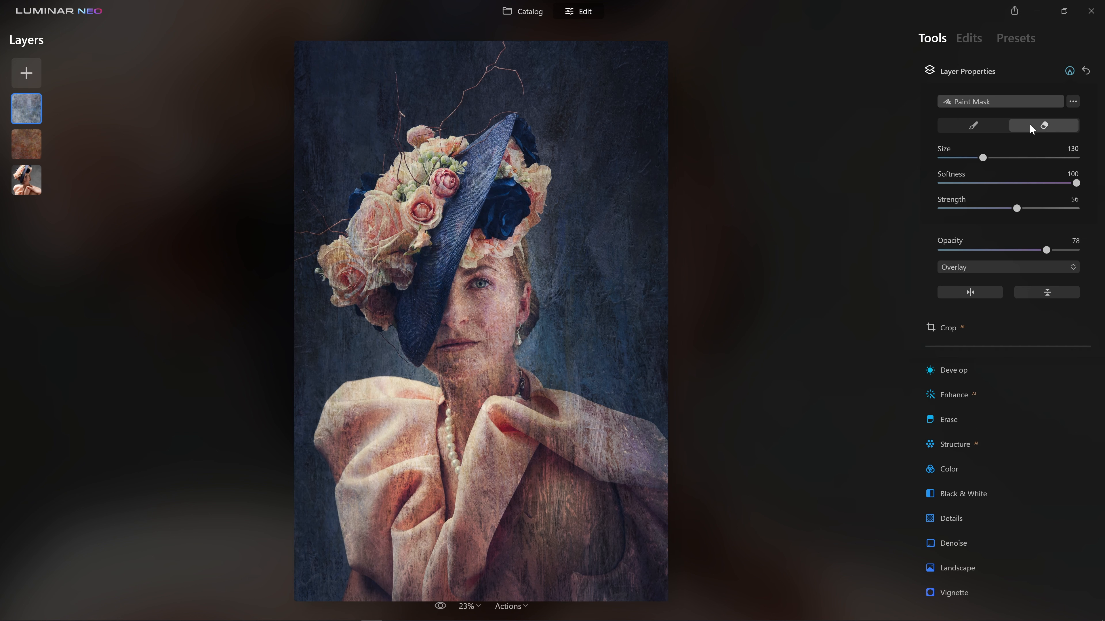
pyautogui.click(988, 128)
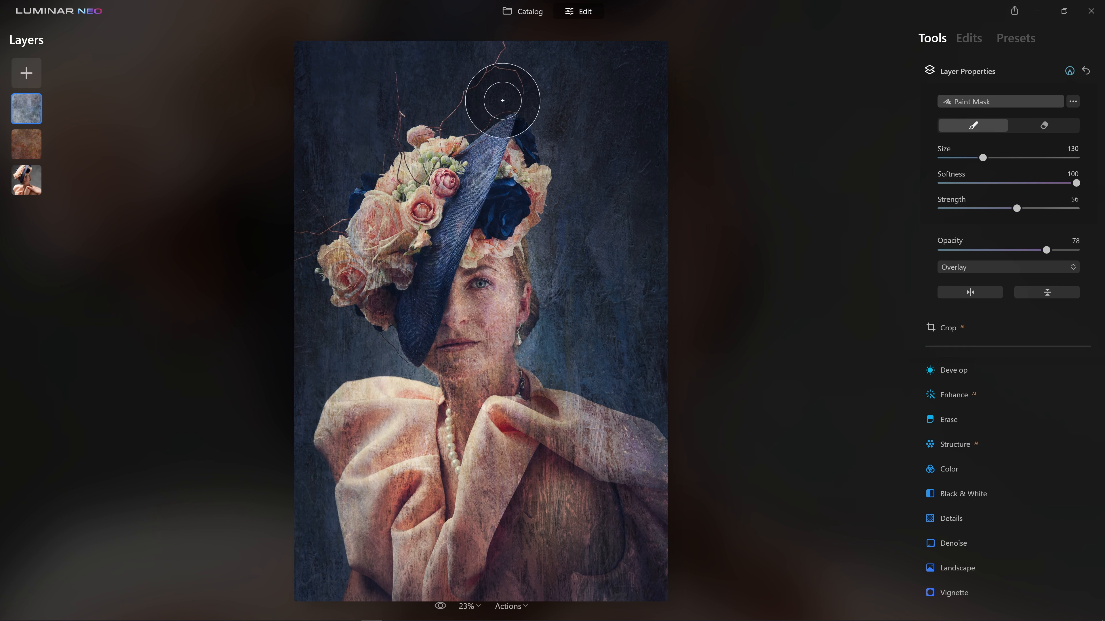
pyautogui.press(']')
pyautogui.press(']')
pyautogui.press(']')
pyautogui.press(']')
pyautogui.press(']')
pyautogui.press(']')
pyautogui.press(']')
pyautogui.press(']')
pyautogui.press(']')
pyautogui.press(']')
pyautogui.press(']')
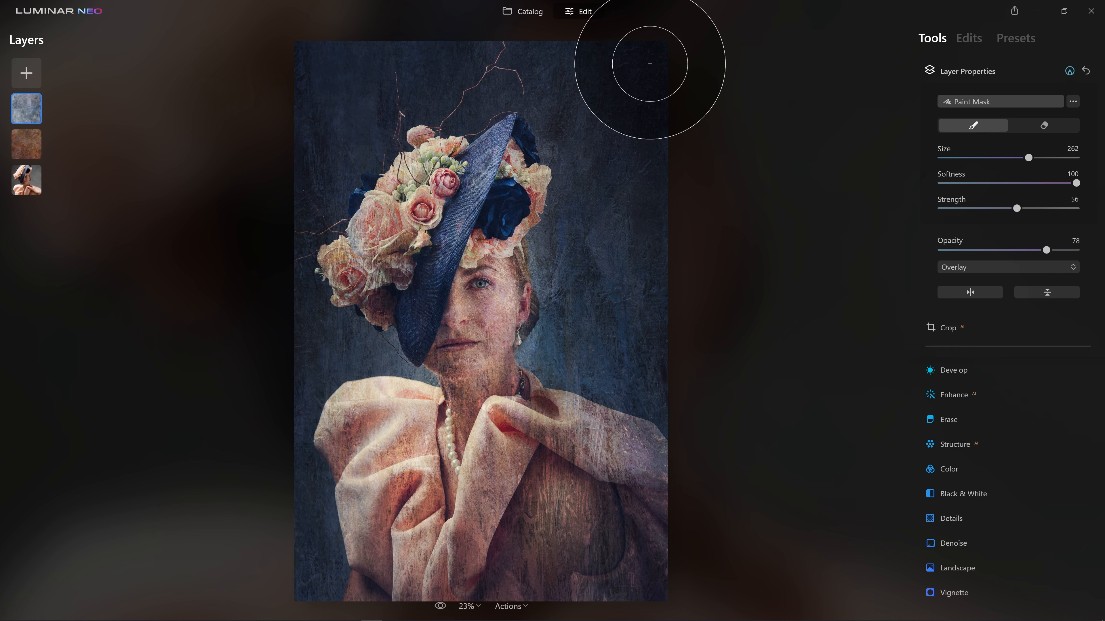
pyautogui.moveTo(650, 63)
pyautogui.mouseDown()
pyautogui.moveTo(446, 52)
pyautogui.moveTo(320, 69)
pyautogui.moveTo(380, 88)
pyautogui.moveTo(304, 176)
pyautogui.moveTo(282, 277)
pyautogui.moveTo(337, 345)
pyautogui.mouseUp()
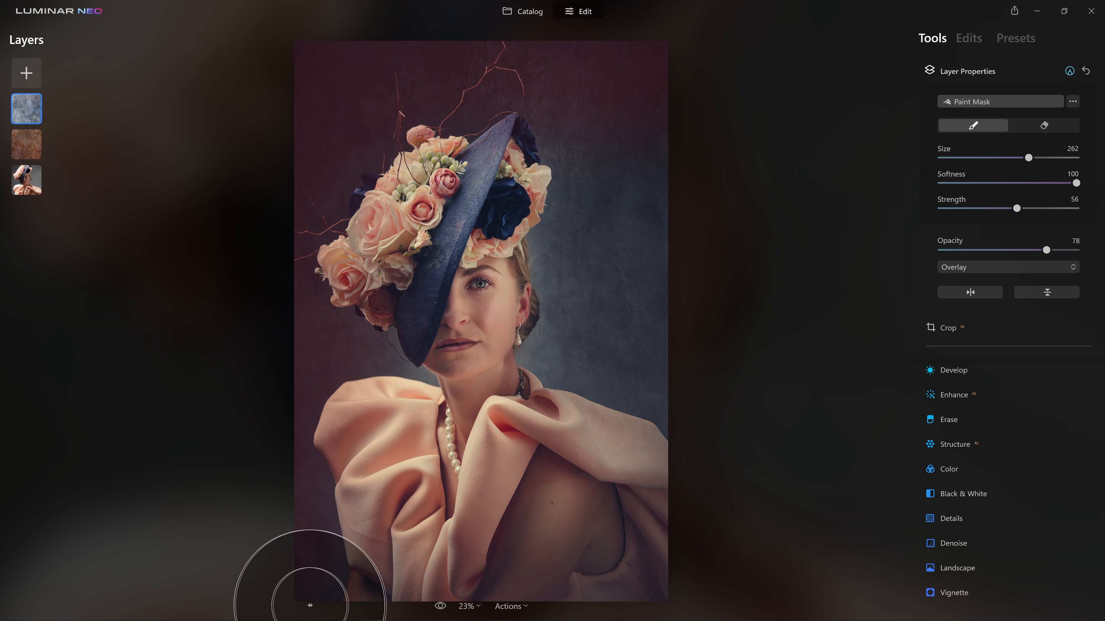
pyautogui.moveTo(649, 34)
pyautogui.mouseDown()
pyautogui.moveTo(571, 274)
pyautogui.moveTo(572, 346)
pyautogui.moveTo(624, 368)
pyautogui.mouseUp()
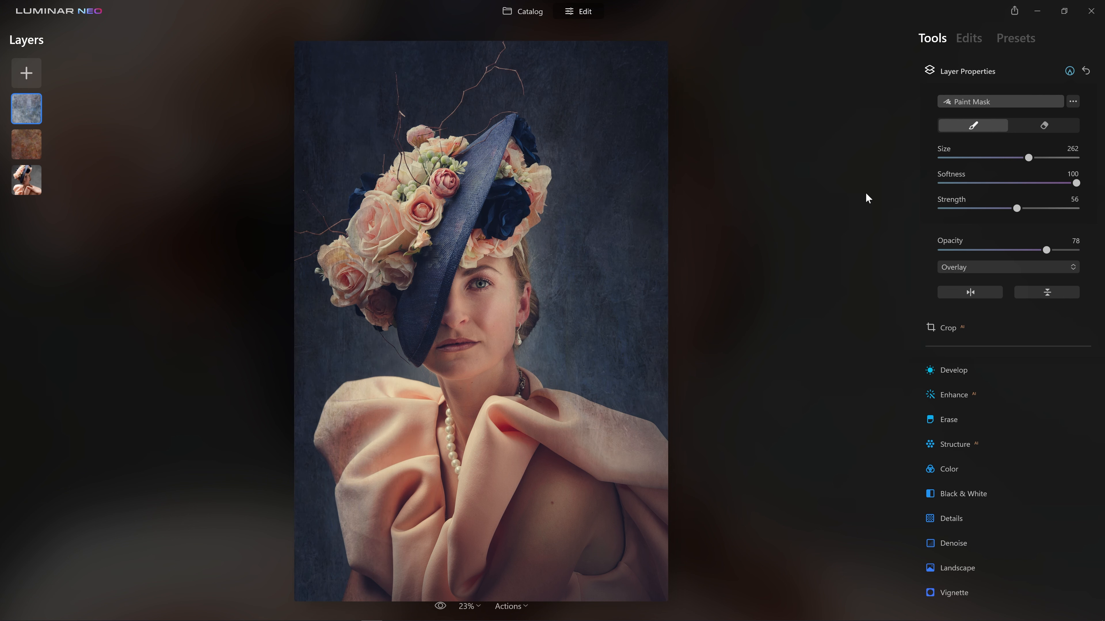
pyautogui.moveTo(1003, 208); pyautogui.dragTo(978, 208)
pyautogui.moveTo(340, 496)
pyautogui.mouseDown()
pyautogui.moveTo(421, 575)
pyautogui.moveTo(382, 524)
pyautogui.moveTo(700, 565)
pyautogui.moveTo(601, 495)
pyautogui.mouseUp()
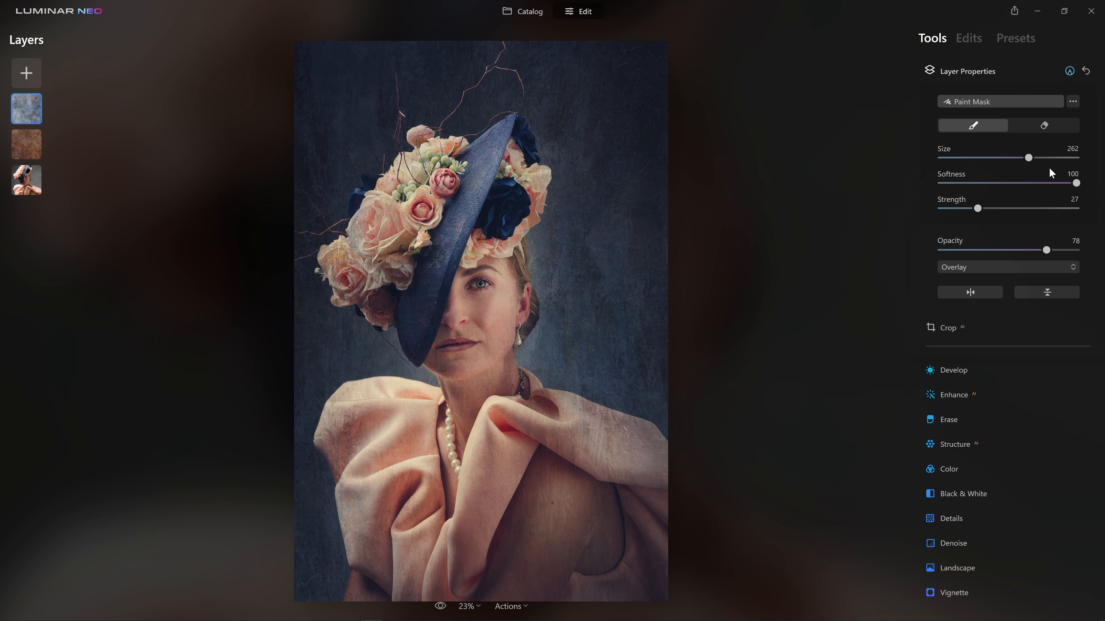
# Erase the Overlay texture's mask from the face at Size 46 and Strength 60, repeating at Size 58 and Strength 100.
pyautogui.click(1044, 126)
pyautogui.press('[')
pyautogui.press('[')
pyautogui.press('[')
pyautogui.press('[')
pyautogui.press('[')
pyautogui.press('[')
pyautogui.press('[')
pyautogui.press('[')
pyautogui.press('[')
pyautogui.press('[')
pyautogui.press('[')
pyautogui.press('[')
pyautogui.press('[')
pyautogui.press('[')
pyautogui.press('[')
pyautogui.press('[')
pyautogui.press('[')
pyautogui.press('[')
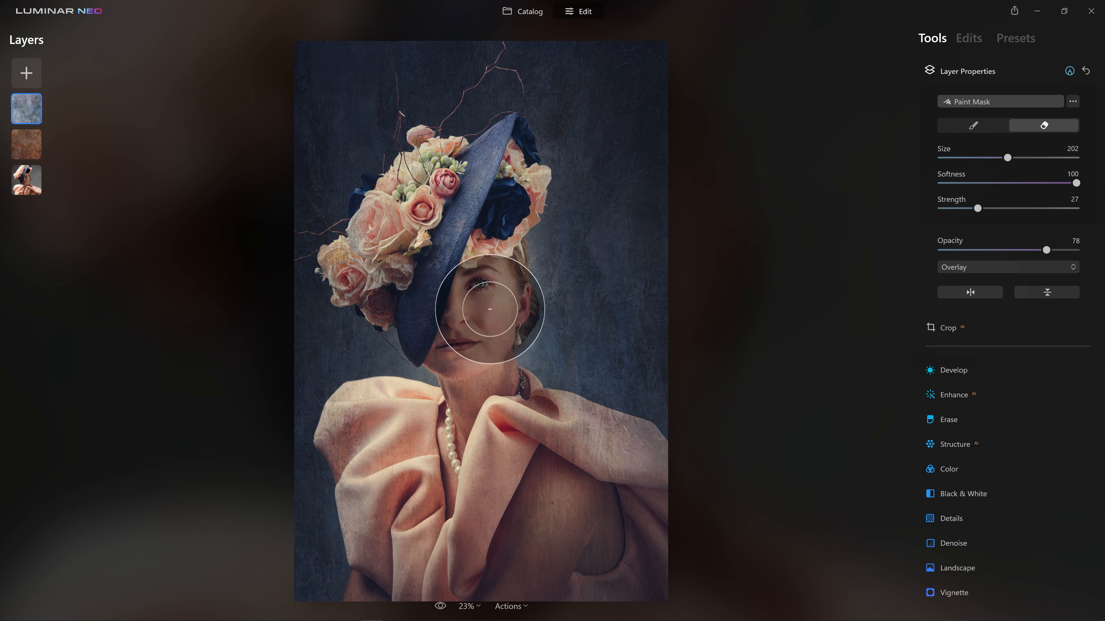
pyautogui.press('[')
pyautogui.press('[')
pyautogui.press('[')
pyautogui.press('[')
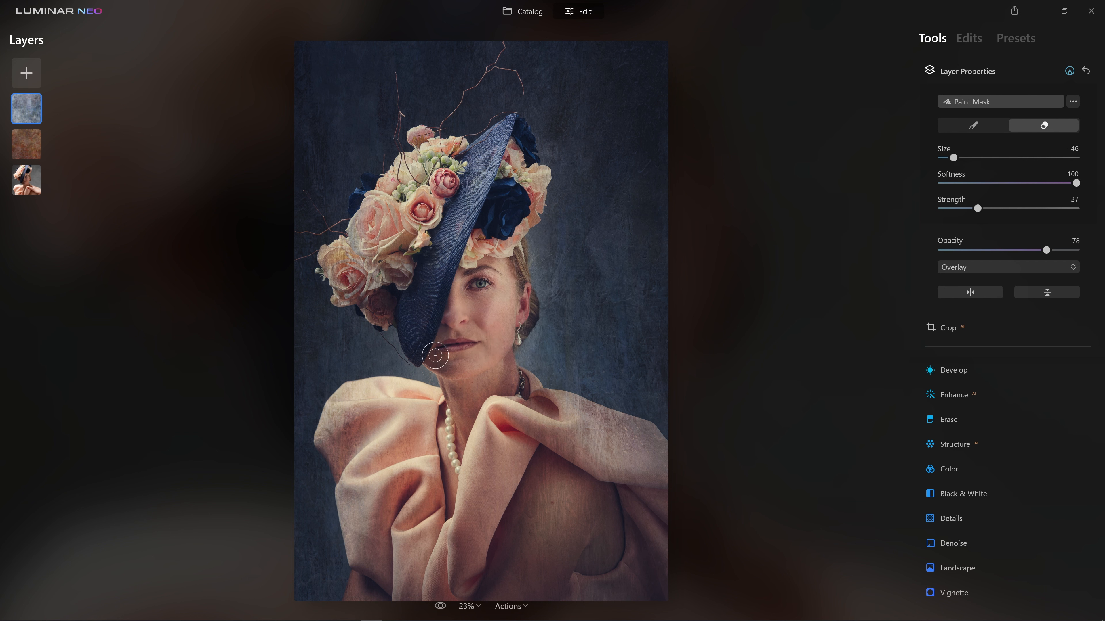
pyautogui.click(1022, 209)
pyautogui.moveTo(435, 354); pyautogui.dragTo(469, 266)
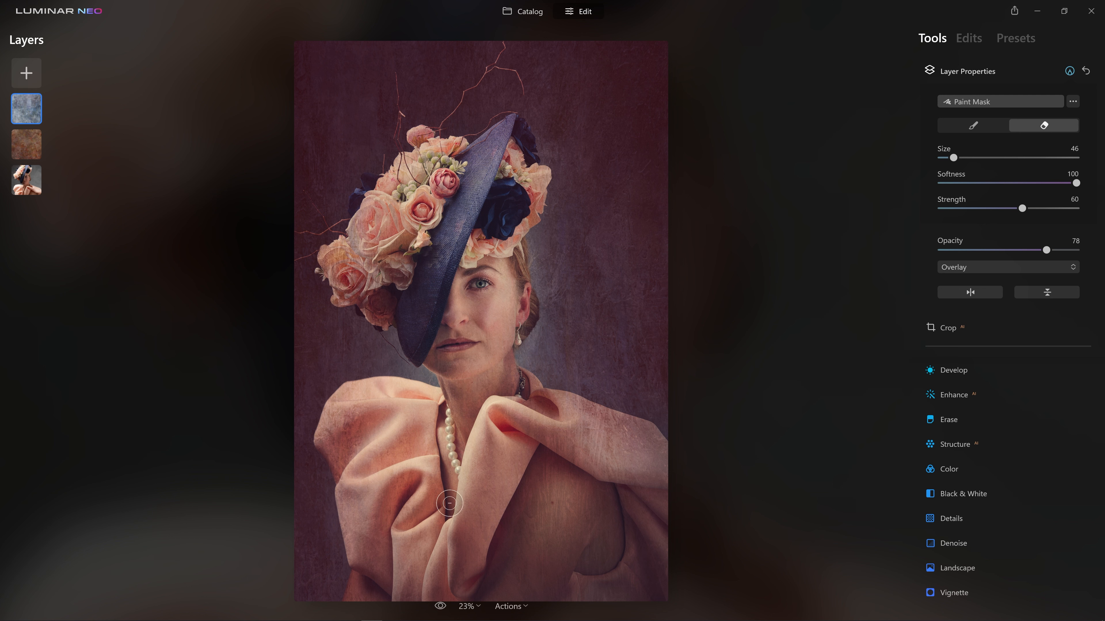
pyautogui.press('/')
pyautogui.press(']')
pyautogui.press('/')
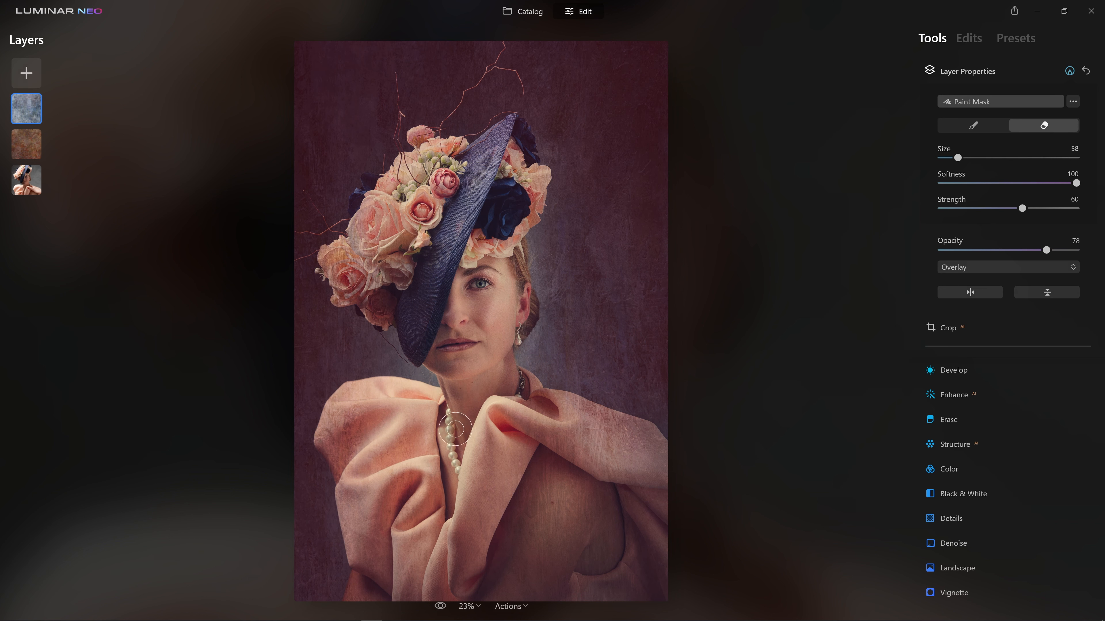
pyautogui.press('/')
pyautogui.moveTo(1062, 207); pyautogui.dragTo(1083, 206)
pyautogui.moveTo(460, 294); pyautogui.dragTo(437, 358)
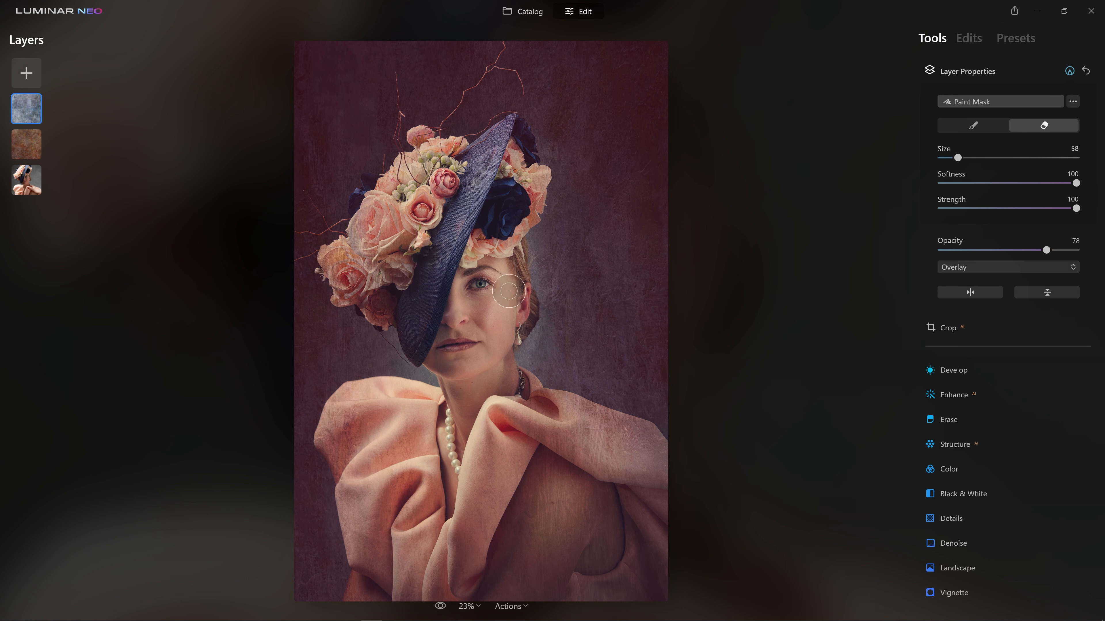
pyautogui.moveTo(491, 291); pyautogui.dragTo(492, 278)
# Erase the Overlay texture's mask from the bare shoulder and arm with a larger brush at Strength 48.
pyautogui.click(1007, 209)
pyautogui.press(']')
pyautogui.press(']')
pyautogui.press(']')
pyautogui.press(']')
pyautogui.press(']')
pyautogui.press(']')
pyautogui.press(']')
pyautogui.press(']')
pyautogui.moveTo(515, 432)
pyautogui.mouseDown()
pyautogui.moveTo(616, 457)
pyautogui.moveTo(530, 587)
pyautogui.moveTo(522, 571)
pyautogui.moveTo(608, 537)
pyautogui.mouseUp()
pyautogui.moveTo(552, 500); pyautogui.dragTo(556, 506)
pyautogui.press('[')
pyautogui.press('[')
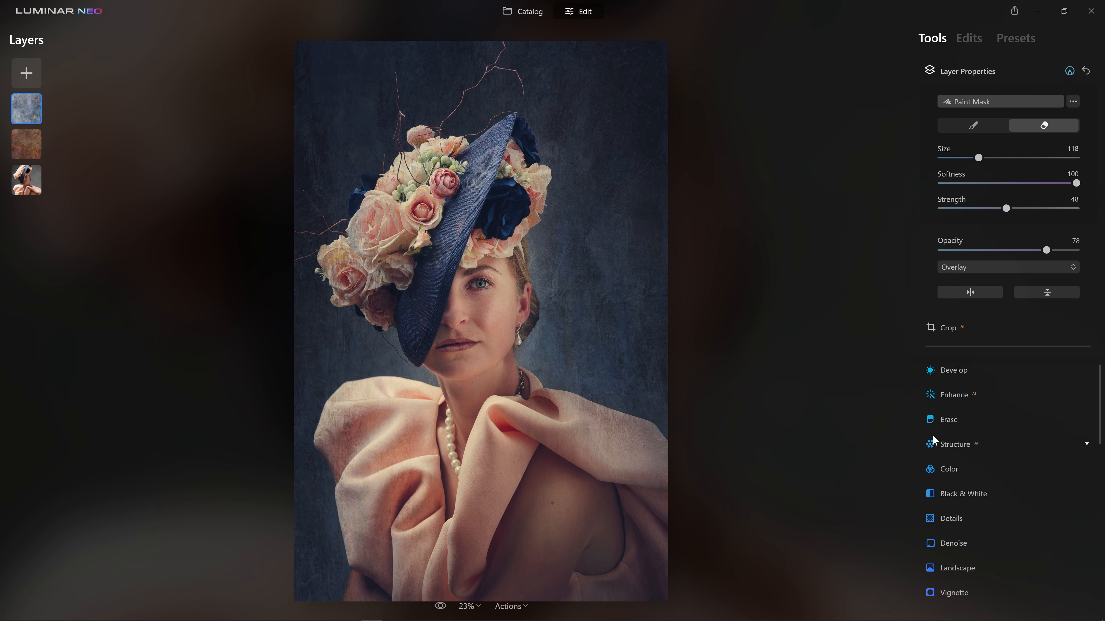
# Soften the Overlay texture across the dress by erasing its mask at Size 166 and Strength 21.
pyautogui.moveTo(652, 457)
pyautogui.mouseDown()
pyautogui.moveTo(698, 468)
pyautogui.moveTo(355, 442)
pyautogui.moveTo(407, 584)
pyautogui.moveTo(456, 582)
pyautogui.mouseUp()
pyautogui.scroll(4, 548, 489)
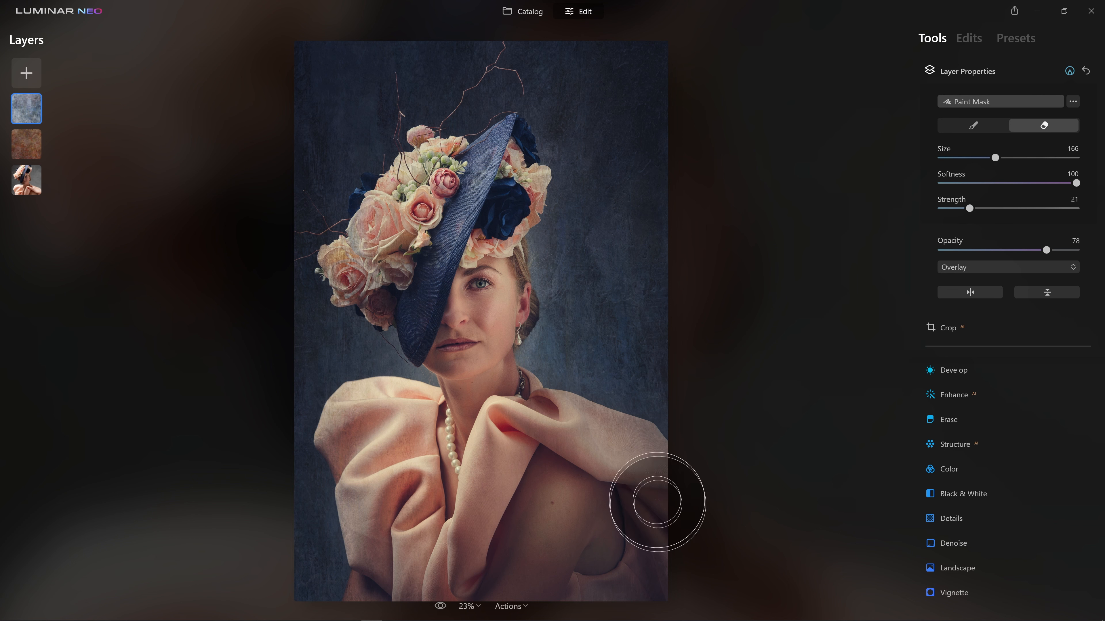
pyautogui.moveTo(577, 421)
pyautogui.mouseDown()
pyautogui.moveTo(562, 375)
pyautogui.moveTo(641, 419)
pyautogui.moveTo(397, 588)
pyautogui.moveTo(394, 407)
pyautogui.moveTo(357, 390)
pyautogui.moveTo(338, 419)
pyautogui.moveTo(343, 501)
pyautogui.mouseUp()
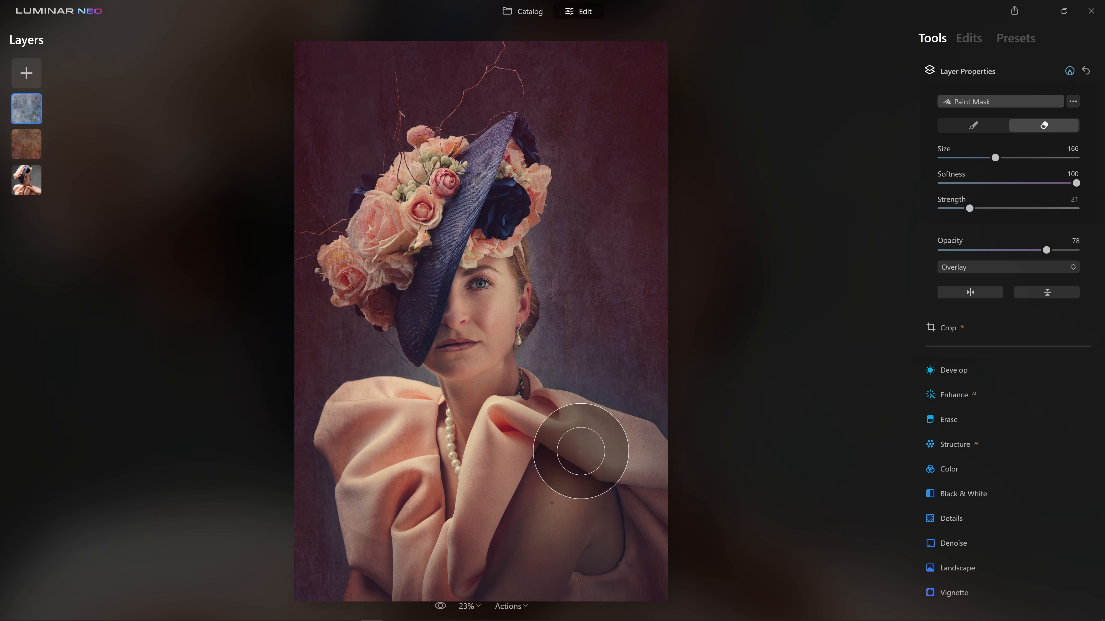
# Paint the Overlay texture's mask back over the background with the brush at Size 274 and Strength 21.
pyautogui.scroll(-1, 443, 155)
pyautogui.scroll(-7, 444, 154)
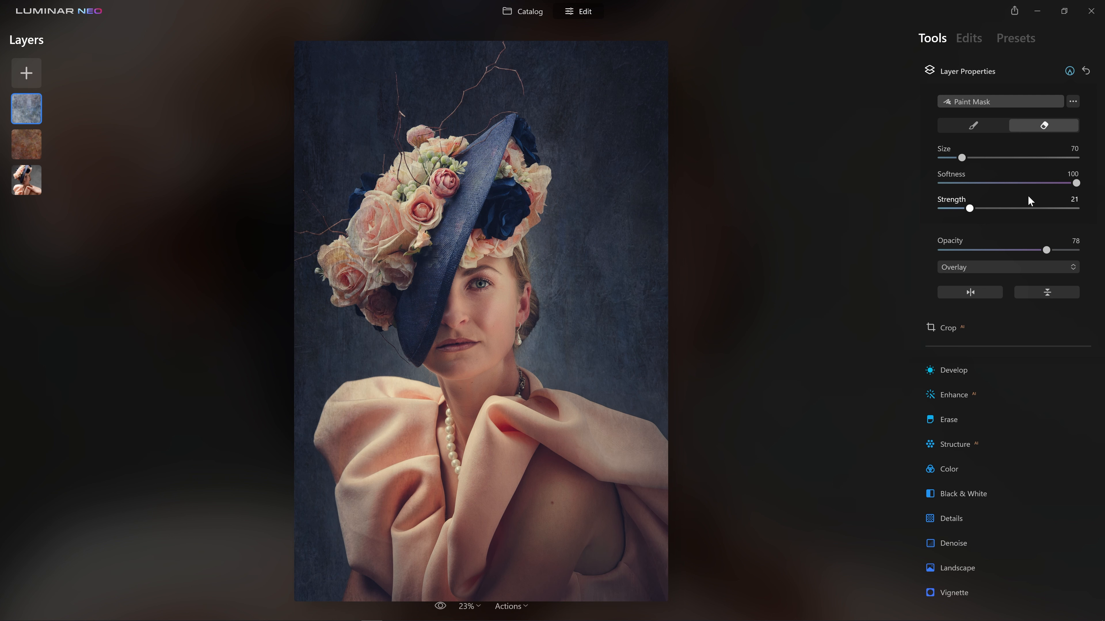
pyautogui.click(999, 131)
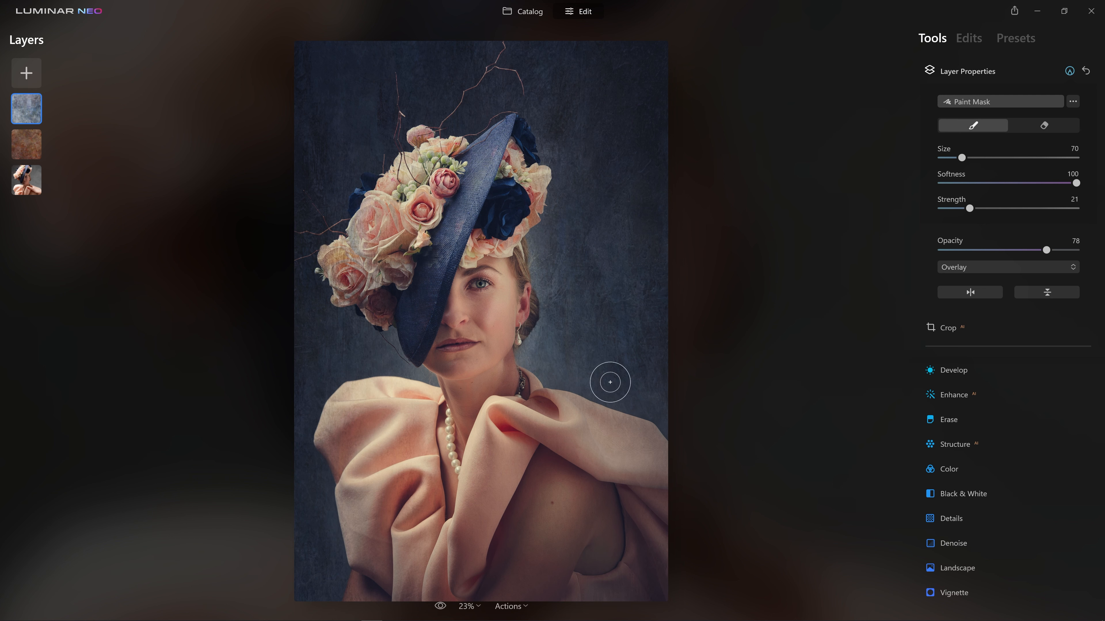
pyautogui.scroll(17, 660, 461)
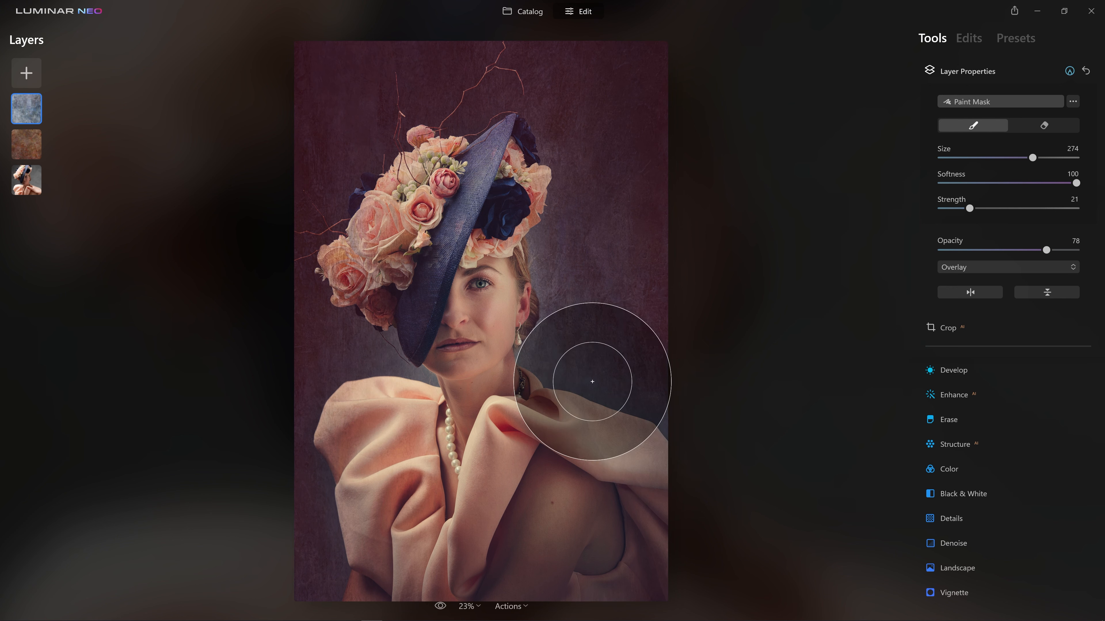
pyautogui.moveTo(663, 446)
pyautogui.mouseDown()
pyautogui.moveTo(462, 579)
pyautogui.moveTo(324, 464)
pyautogui.moveTo(373, 428)
pyautogui.moveTo(308, 351)
pyautogui.moveTo(389, 104)
pyautogui.moveTo(487, 100)
pyautogui.mouseUp()
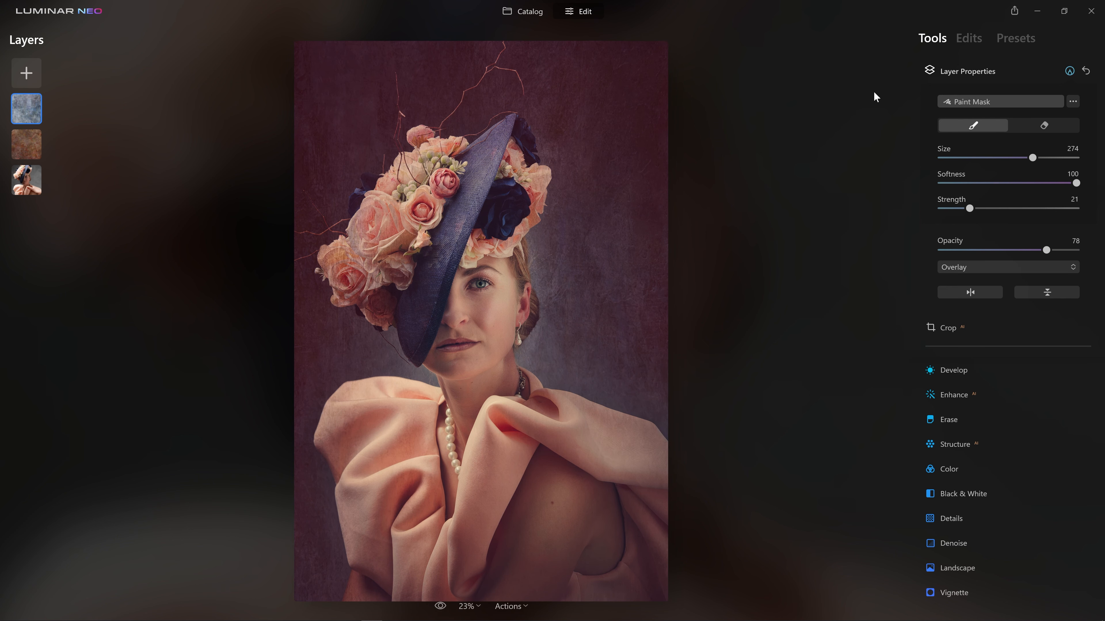
pyautogui.scroll(-2, 562, 114)
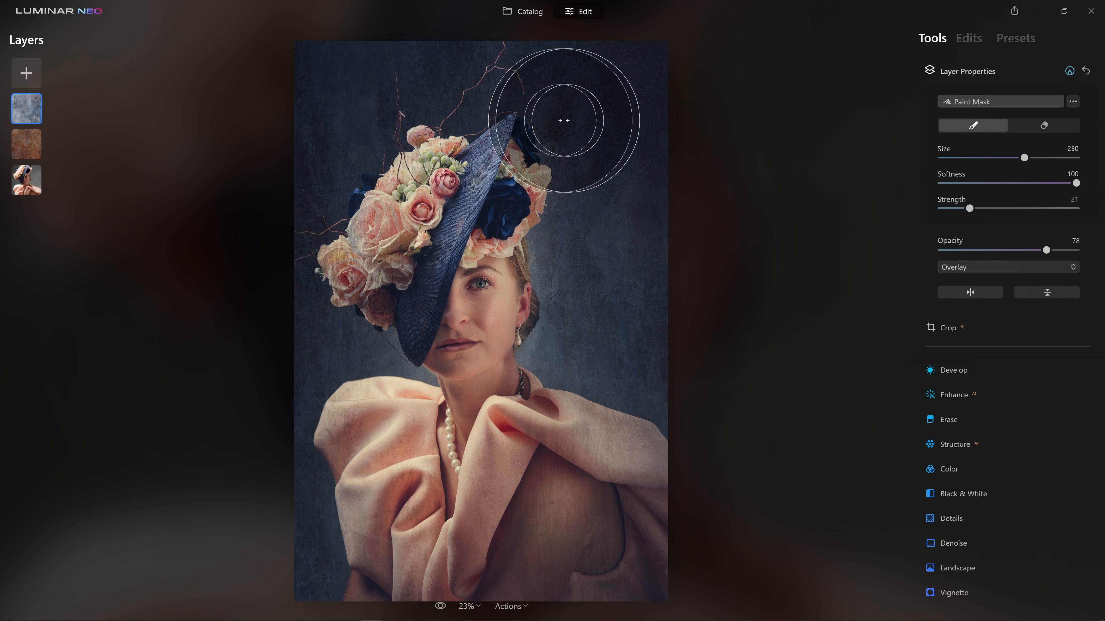
# Try the Overlay texture's Opacity at 0 and 100, set it to 29, and compare the photo before and after editing.
pyautogui.moveTo(1022, 252); pyautogui.dragTo(1000, 251)
pyautogui.doubleClick(1000, 251)
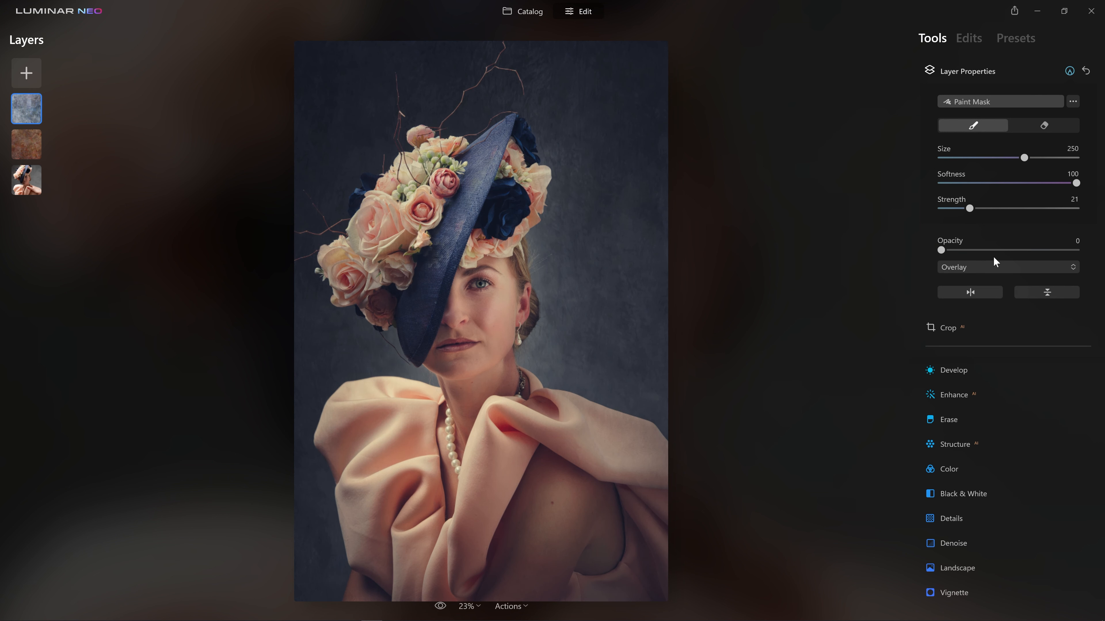
pyautogui.click(1077, 251)
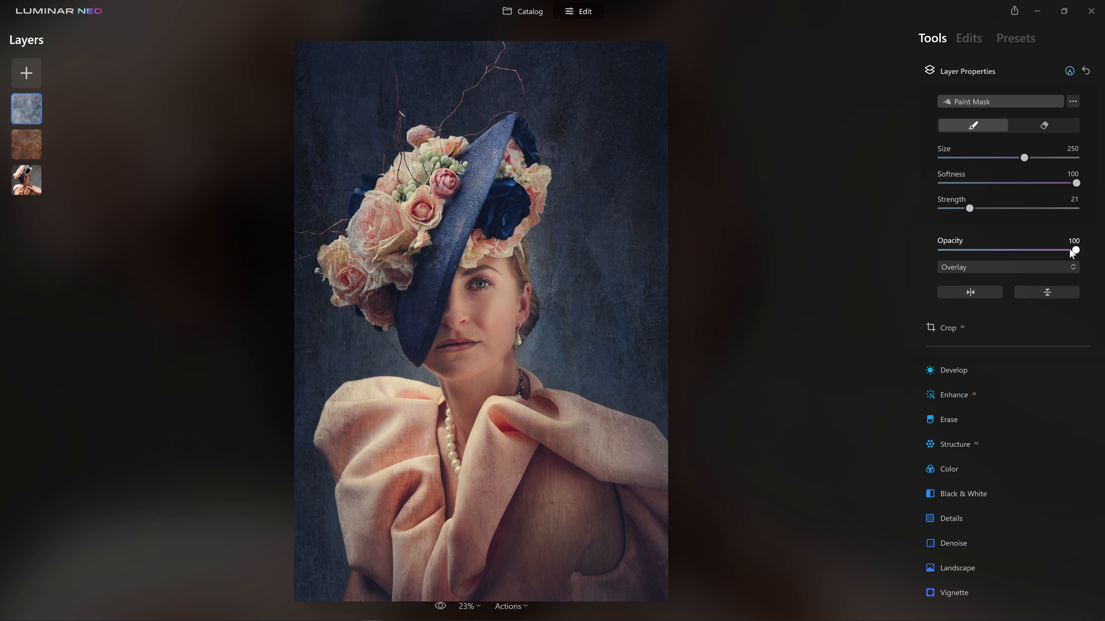
pyautogui.click(966, 251)
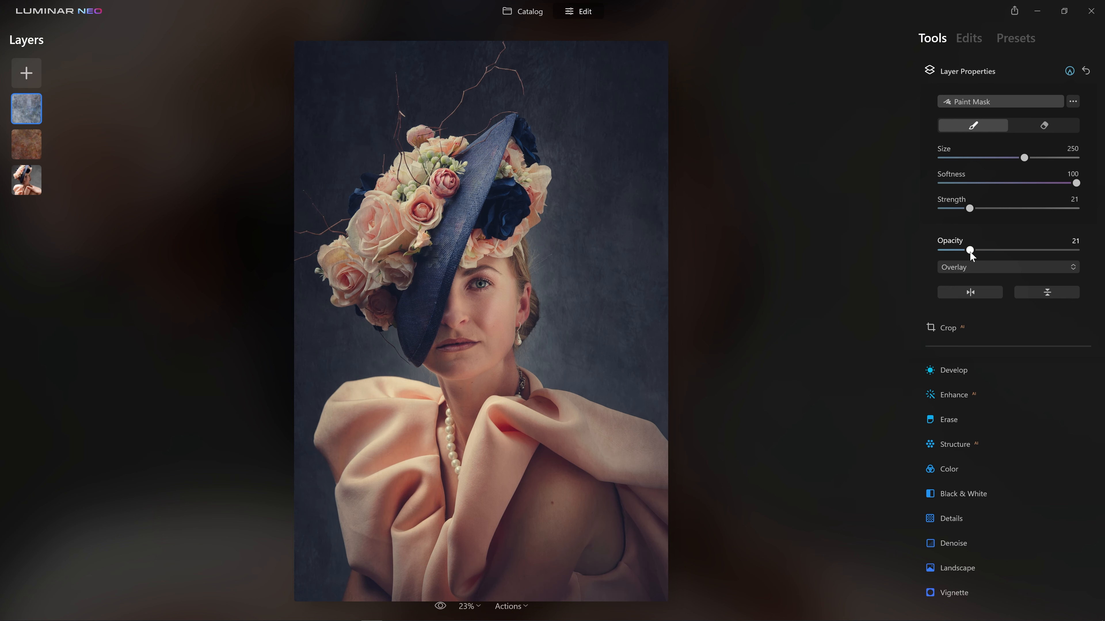
pyautogui.moveTo(973, 251); pyautogui.dragTo(979, 251)
pyautogui.click(437, 609)
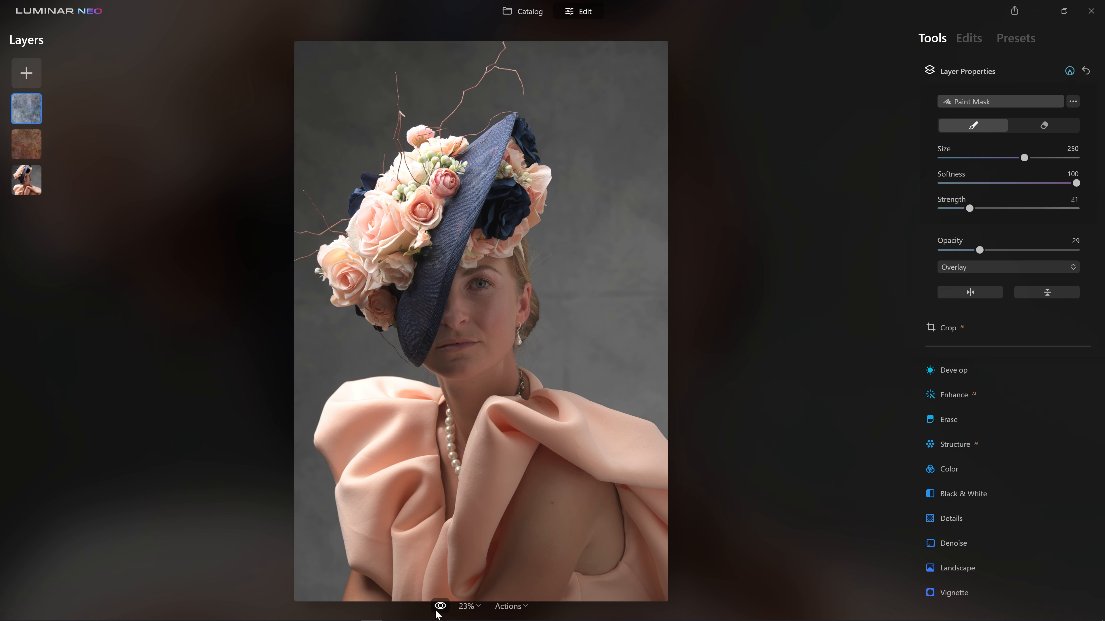
pyautogui.click(438, 610)
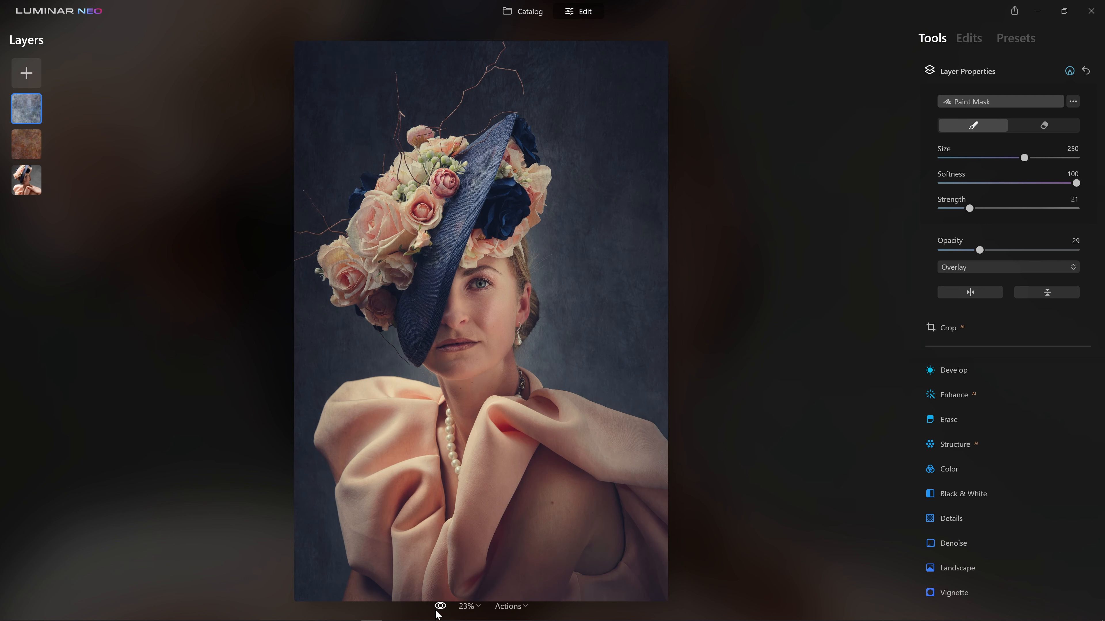
pyautogui.click(437, 610)
pyautogui.click(437, 610)
# Crop the portrait at a 2:3 ratio to about 4678 × 7017, reframing it tighter around the hat, face and upper dress.
pyautogui.click(951, 329)
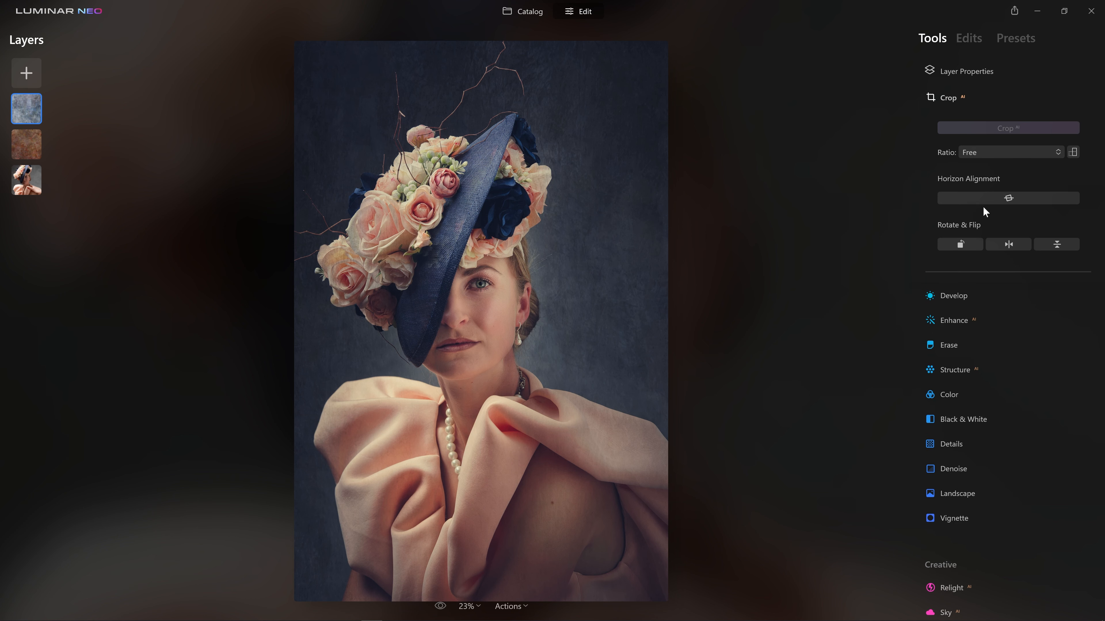
pyautogui.click(992, 127)
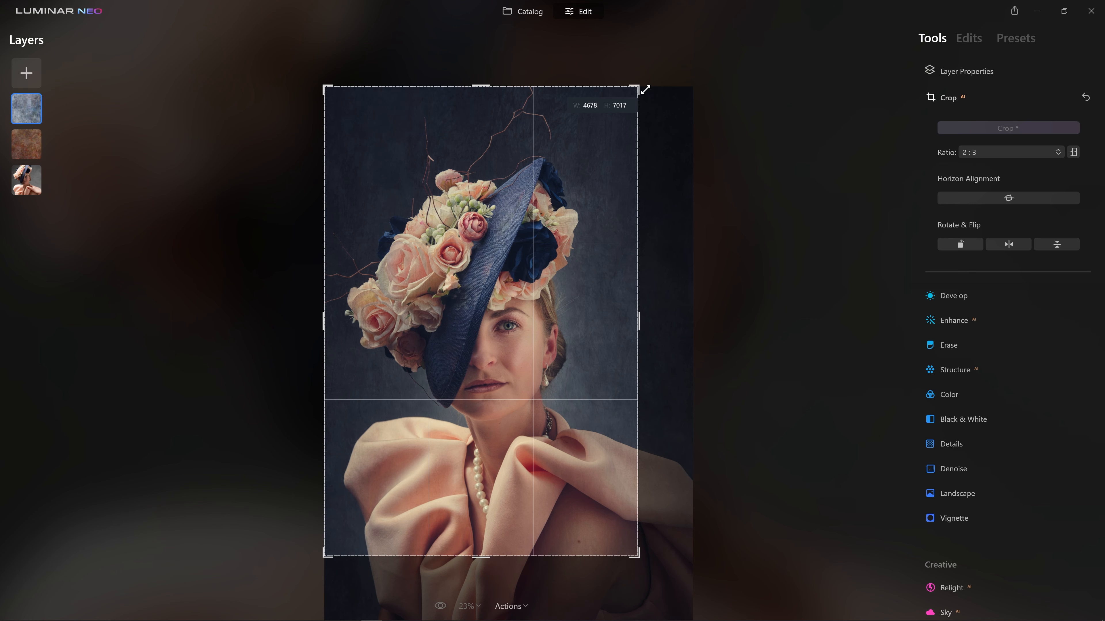
pyautogui.moveTo(576, 193); pyautogui.dragTo(578, 208)
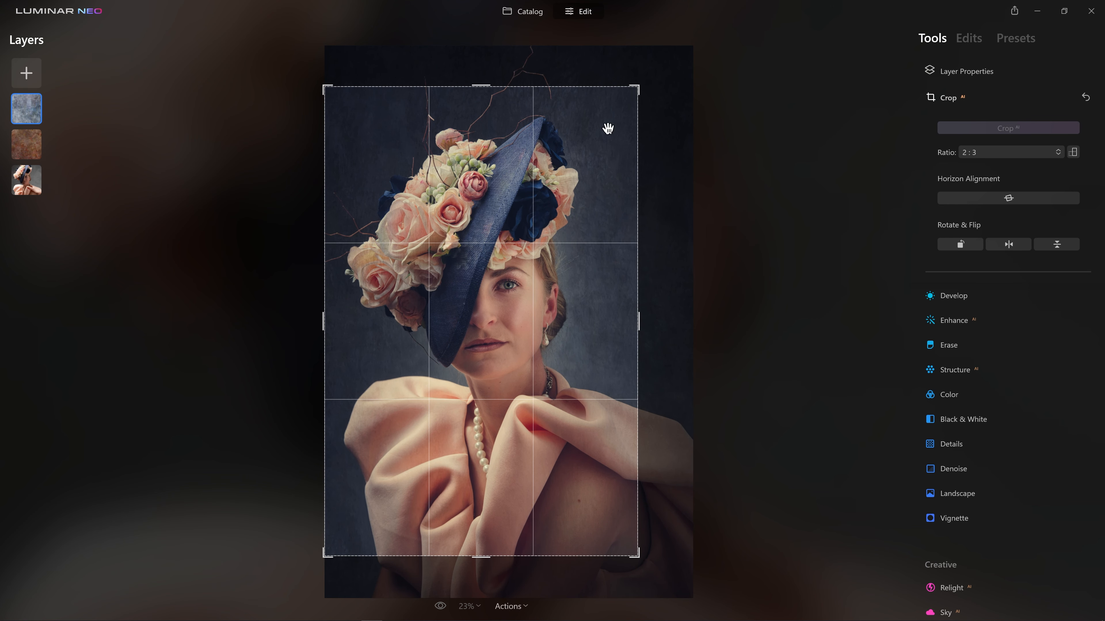
pyautogui.moveTo(584, 269); pyautogui.dragTo(583, 264)
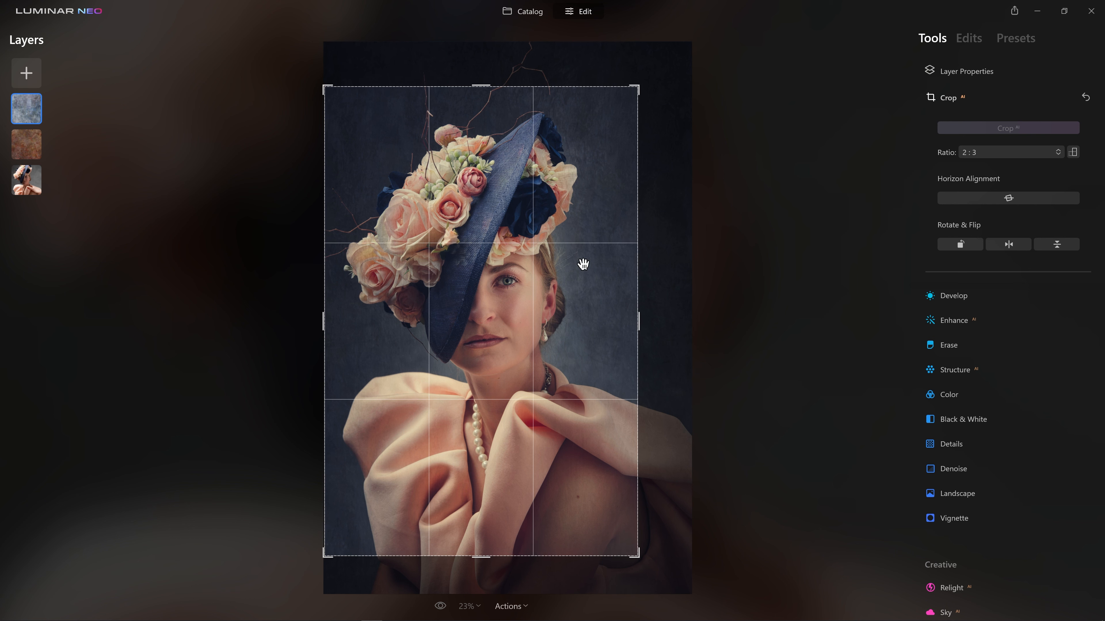
pyautogui.click(985, 103)
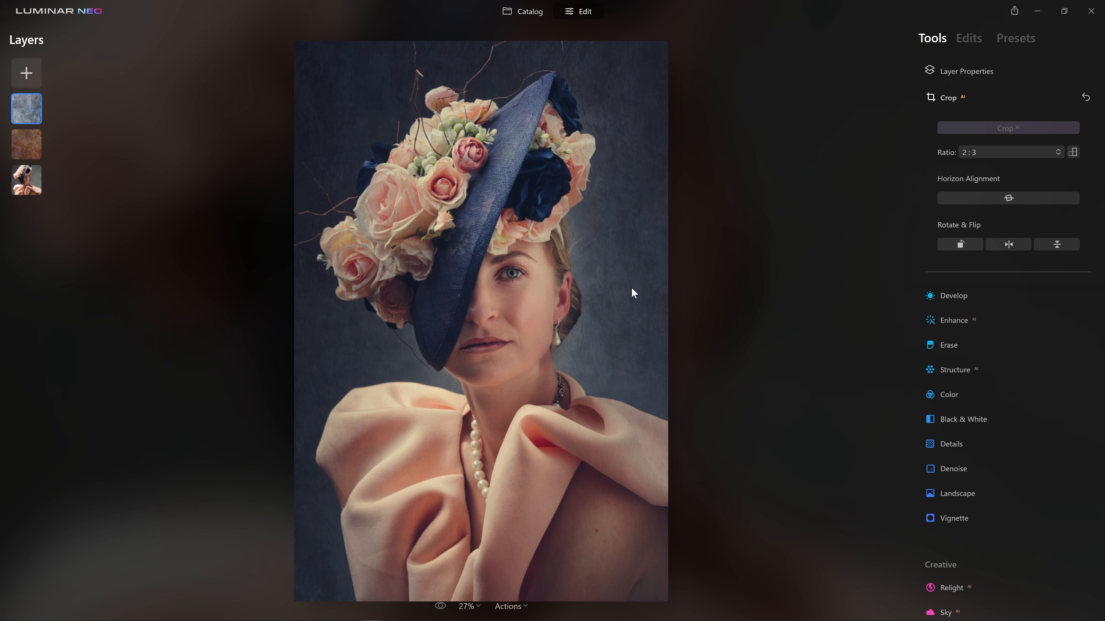
# Set the Overlay texture's Opacity to 25 and try the Soft Light texture's Opacity from low to high.
pyautogui.click(978, 72)
pyautogui.moveTo(979, 112); pyautogui.dragTo(974, 112)
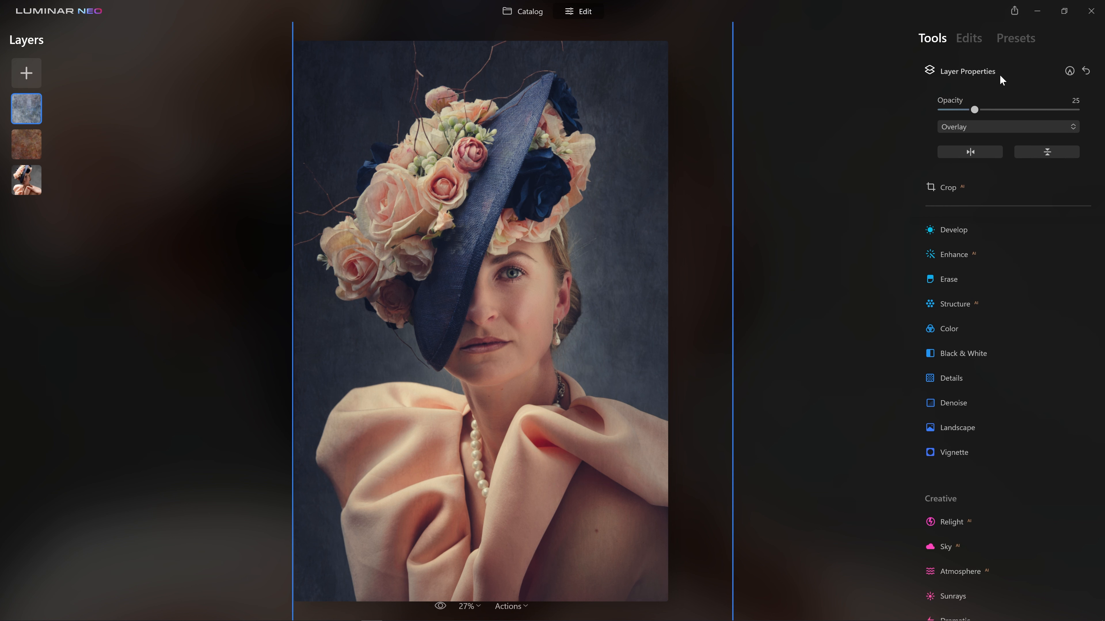
pyautogui.click(32, 137)
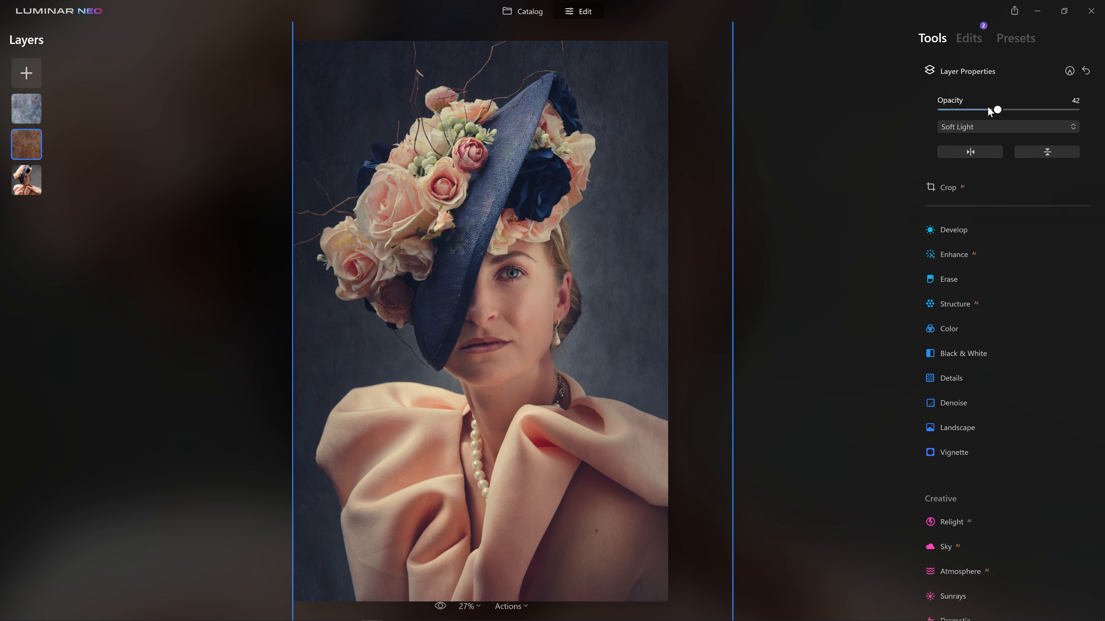
pyautogui.moveTo(941, 110); pyautogui.dragTo(1076, 109)
pyautogui.click(979, 72)
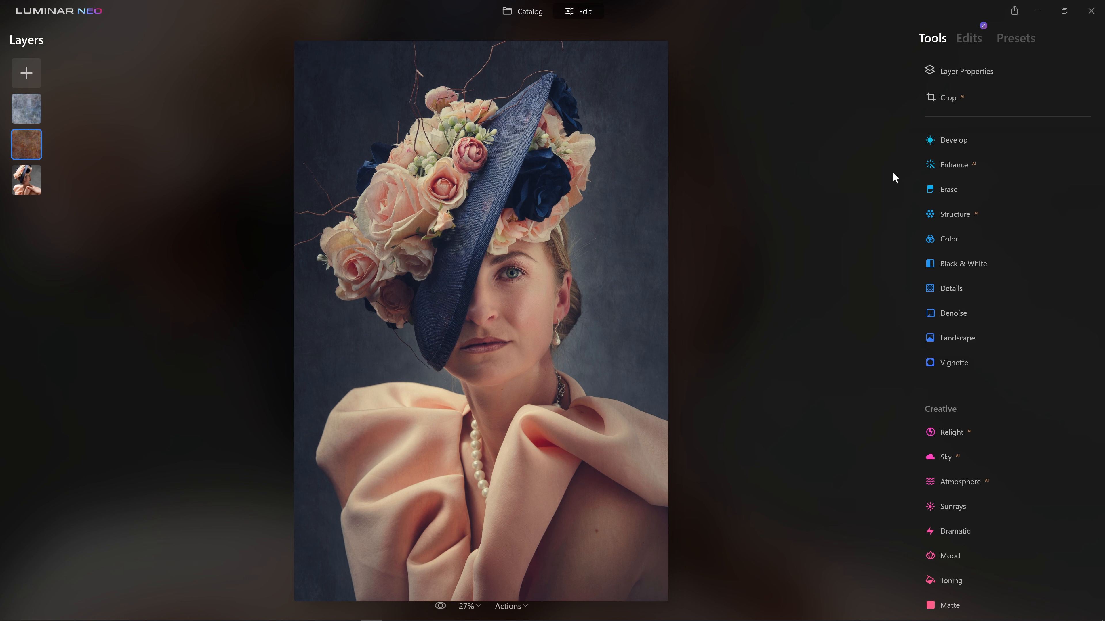